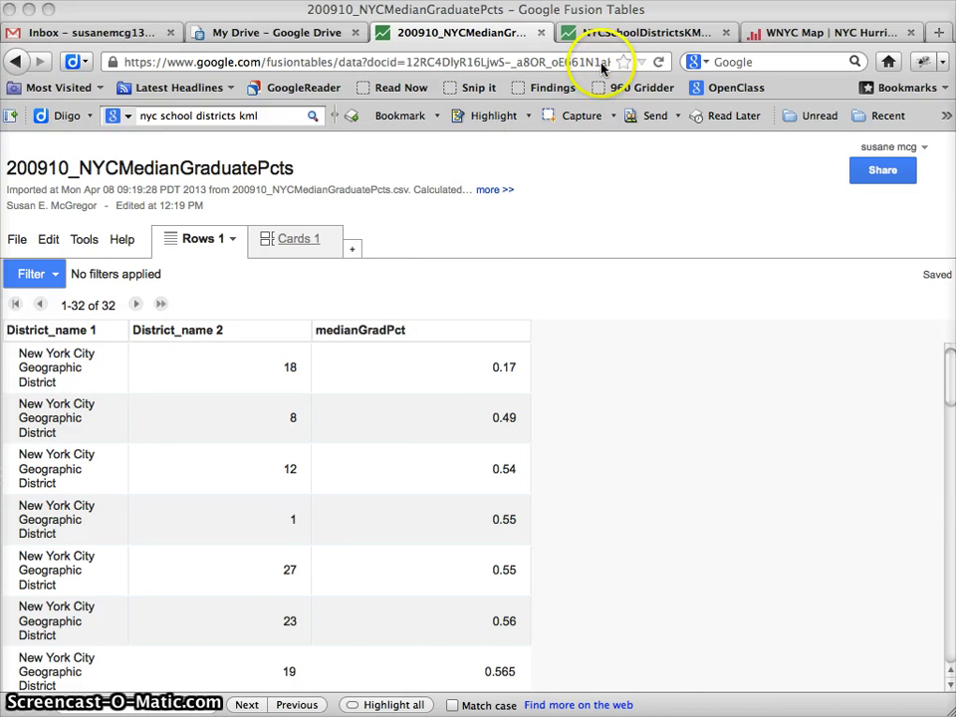
Bring the NYCSchoolDistrictsKML table of 33 district shapes to the front.
click(628, 36)
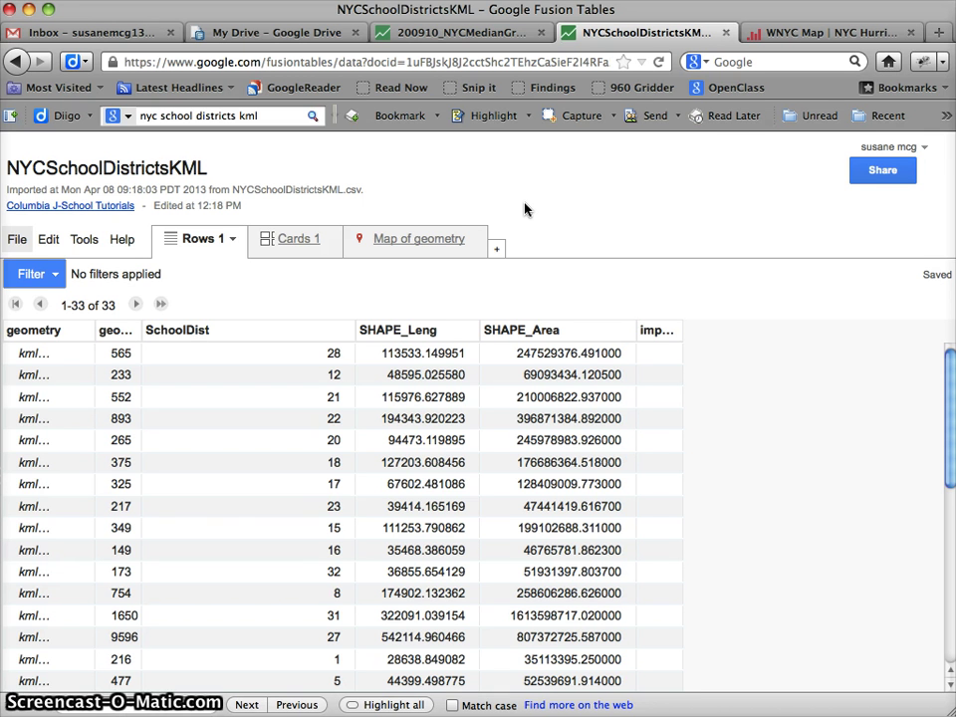
Start a merge of this table with 200910_NYCMedianGraduatePcts.
click(17, 242)
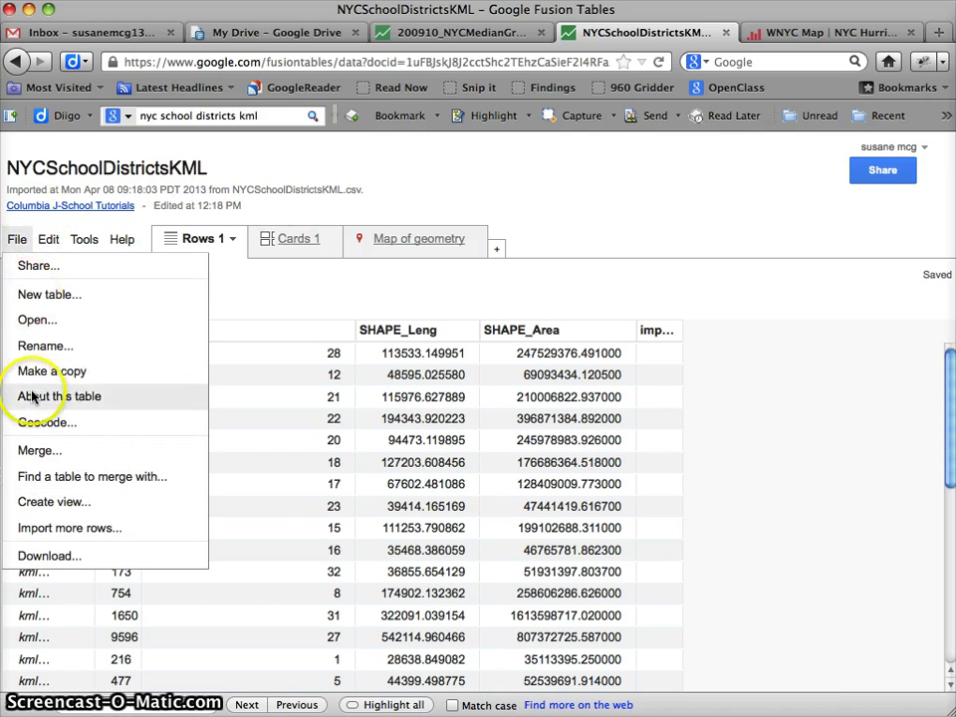
click(39, 450)
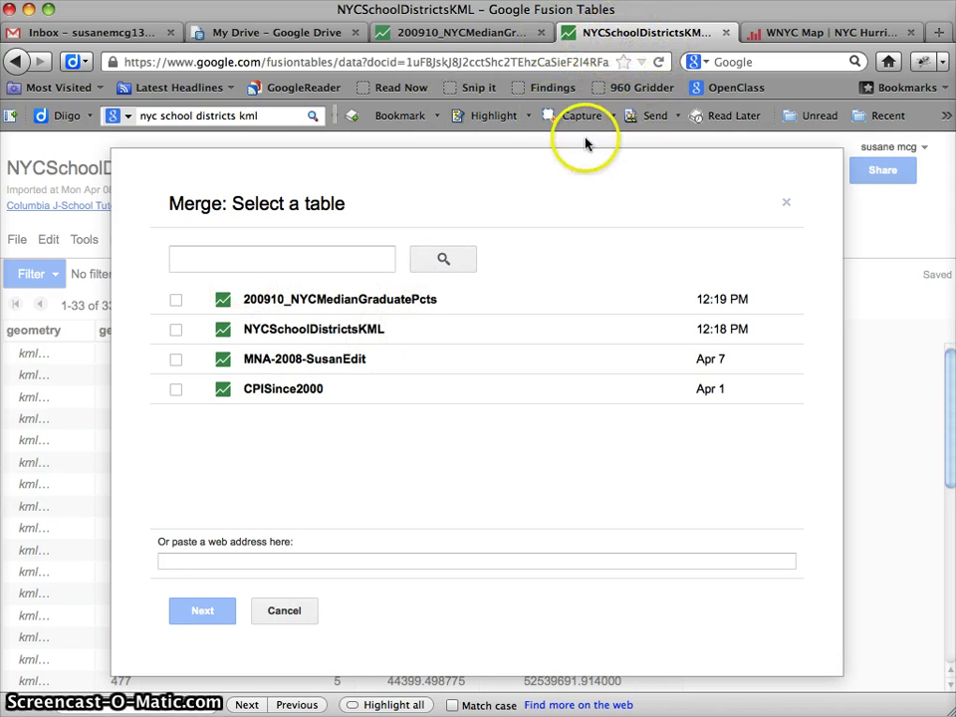
click(325, 298)
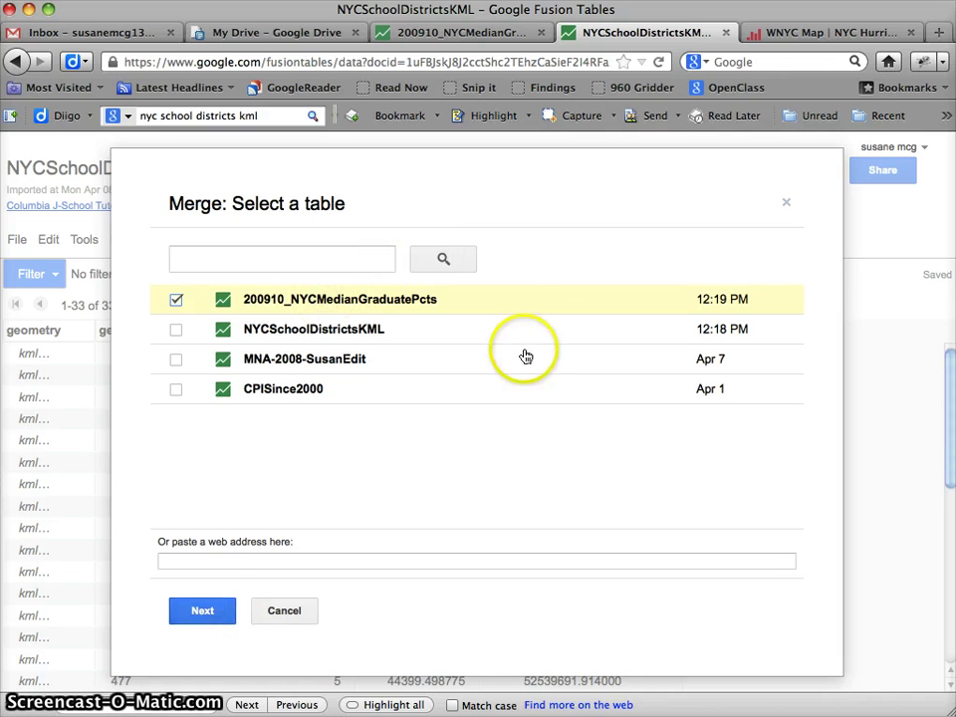
click(203, 610)
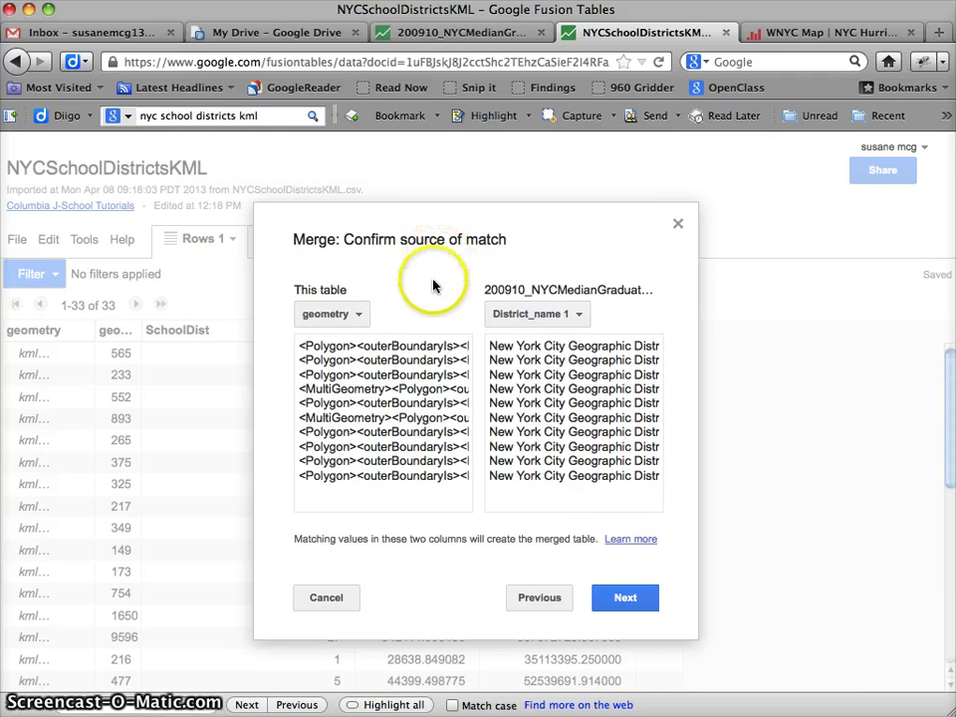
Match the SchoolDist column against District_name 2 as the merge key.
click(362, 315)
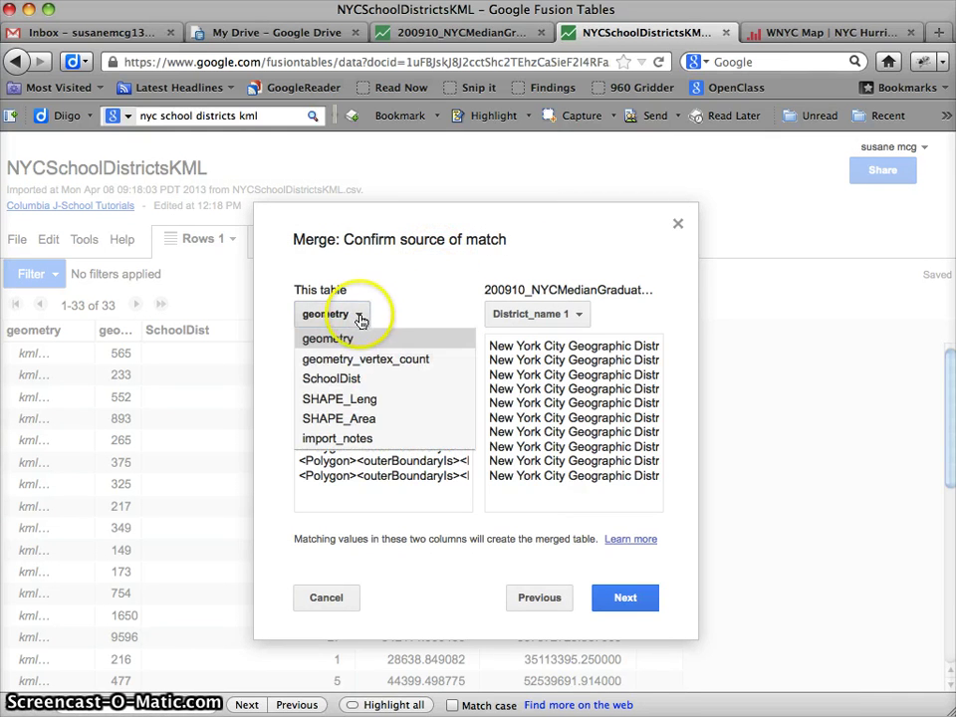
click(332, 378)
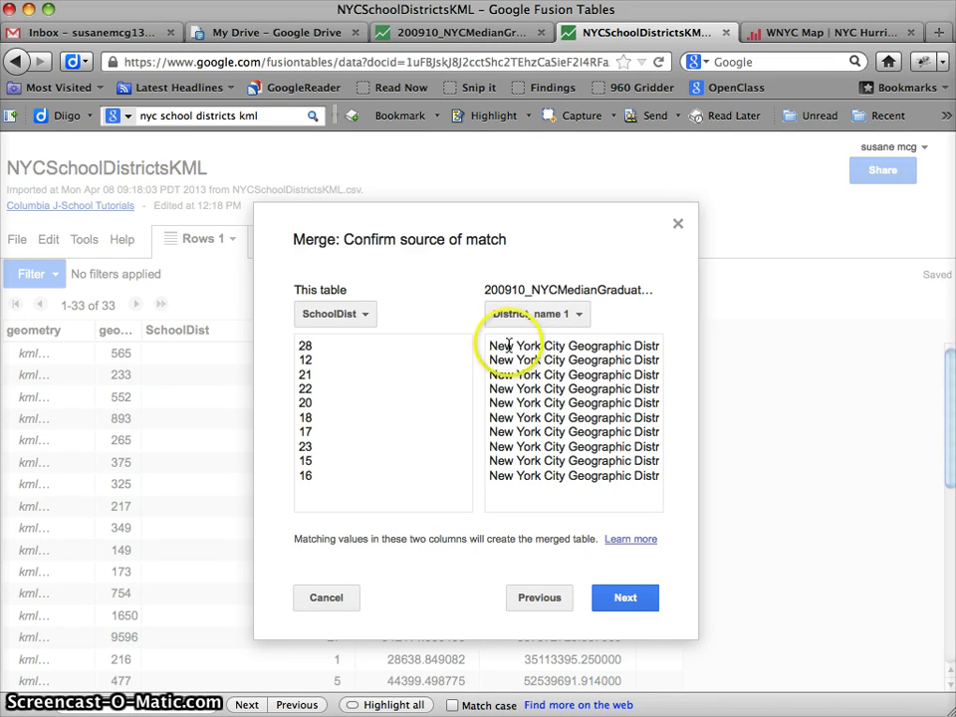
click(581, 313)
click(543, 361)
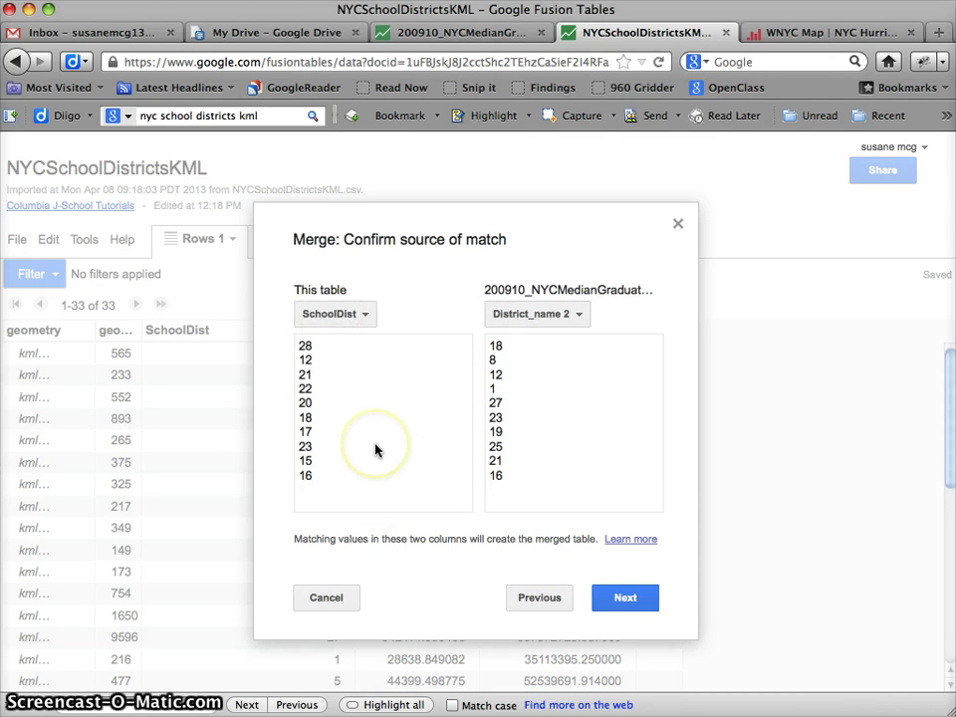
Merge without geometry_vertex_count, SHAPE_Leng, SHAPE_Area and import_notes columns.
click(627, 599)
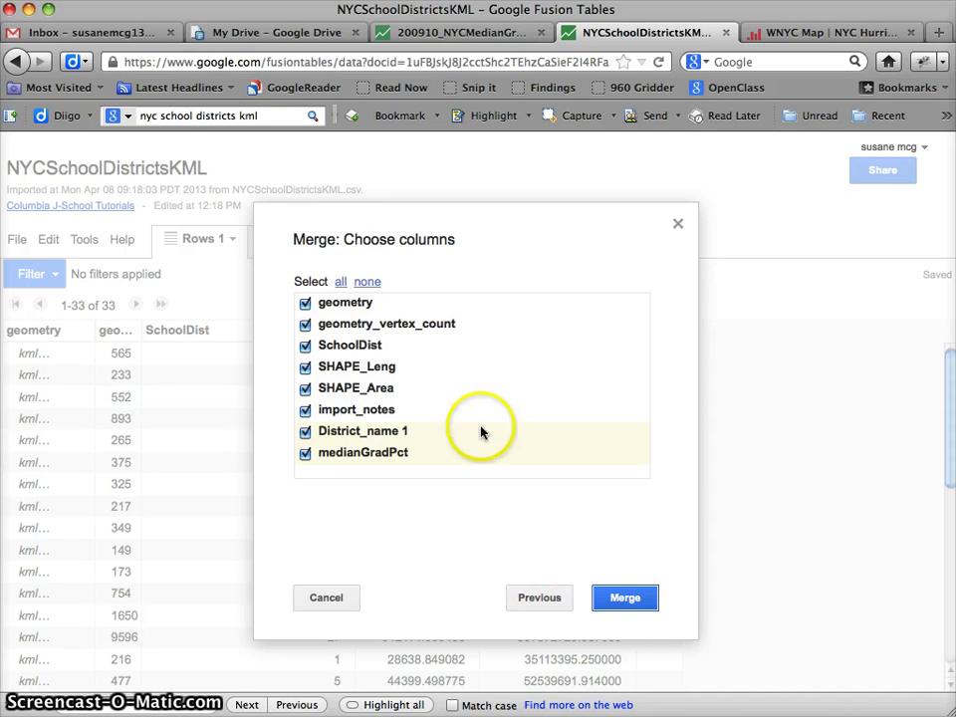
click(306, 325)
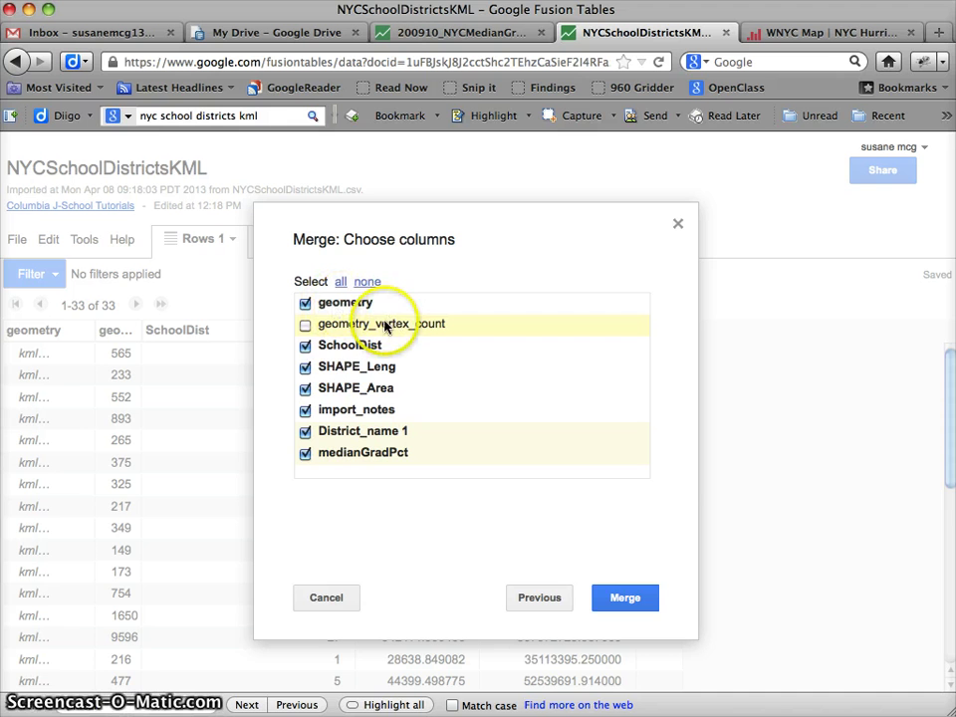
click(305, 366)
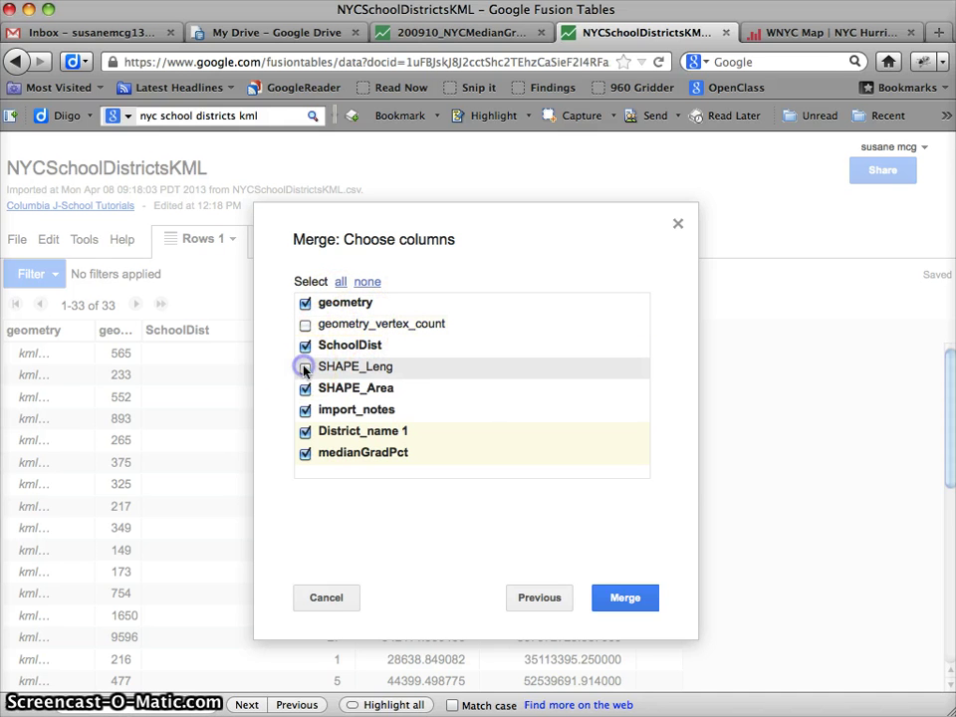
click(306, 389)
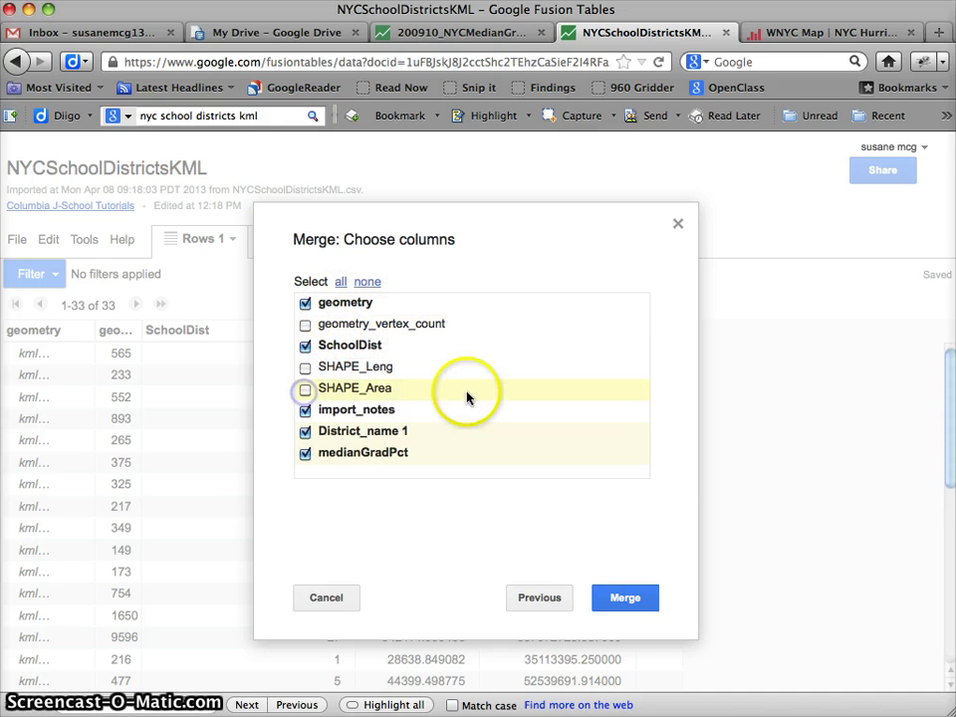
click(305, 410)
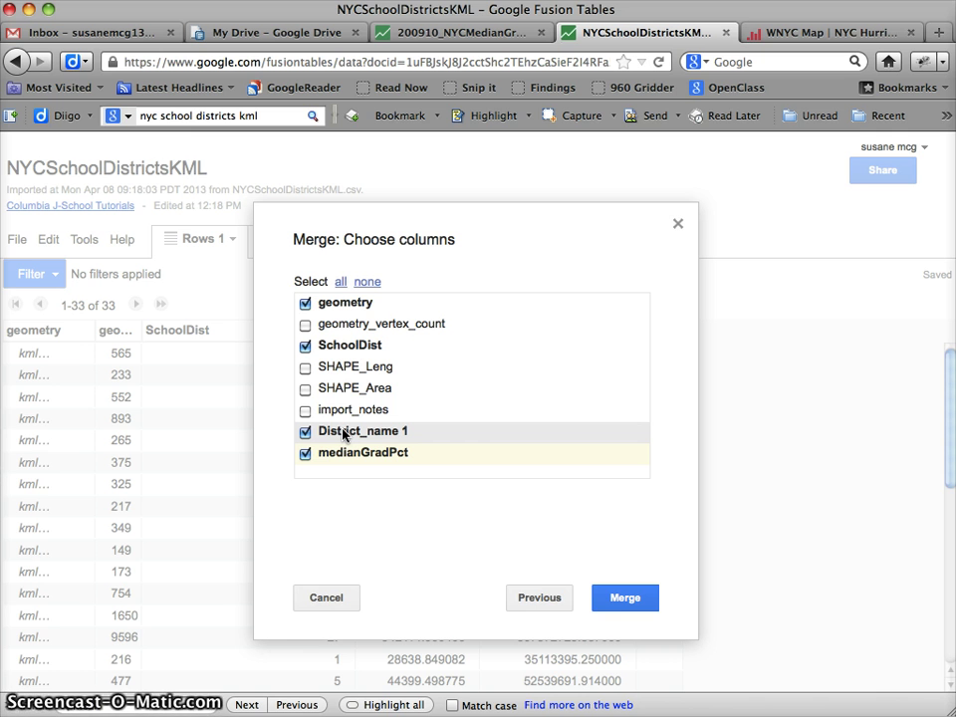
click(627, 601)
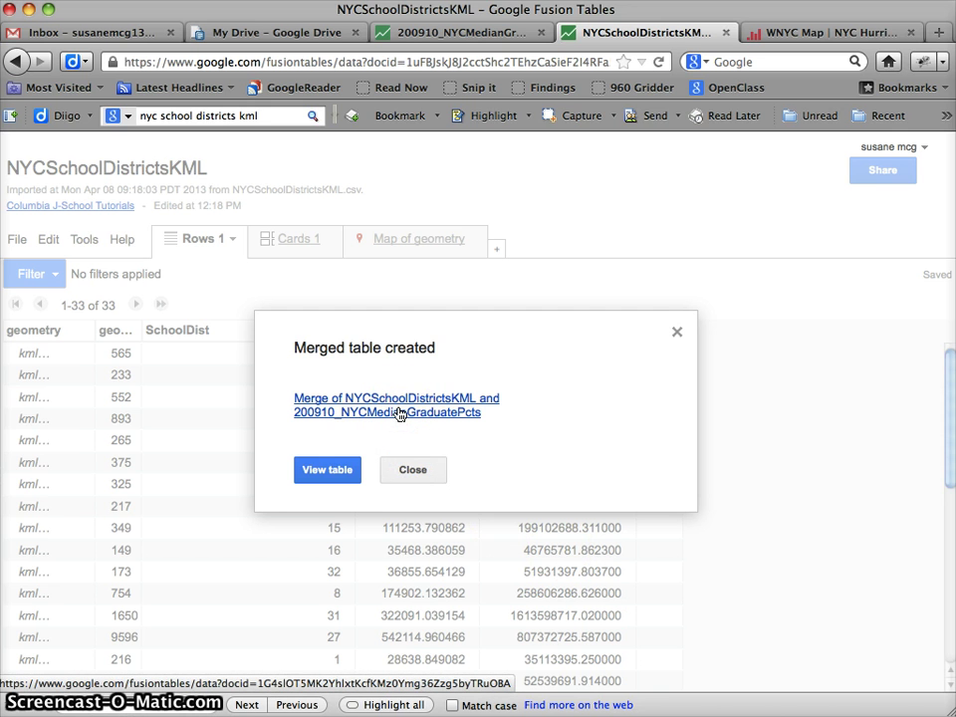
Open the merged table and close the NYCSchoolDistrictsKML and 200910_NYCMedianGraduatePcts tables.
click(398, 414)
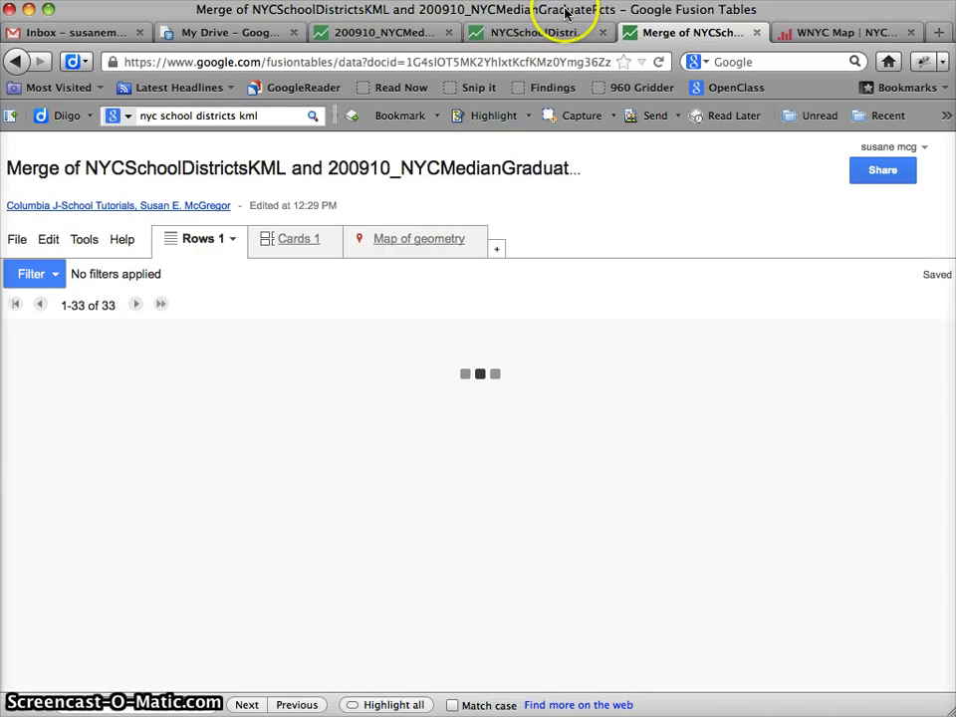
click(602, 33)
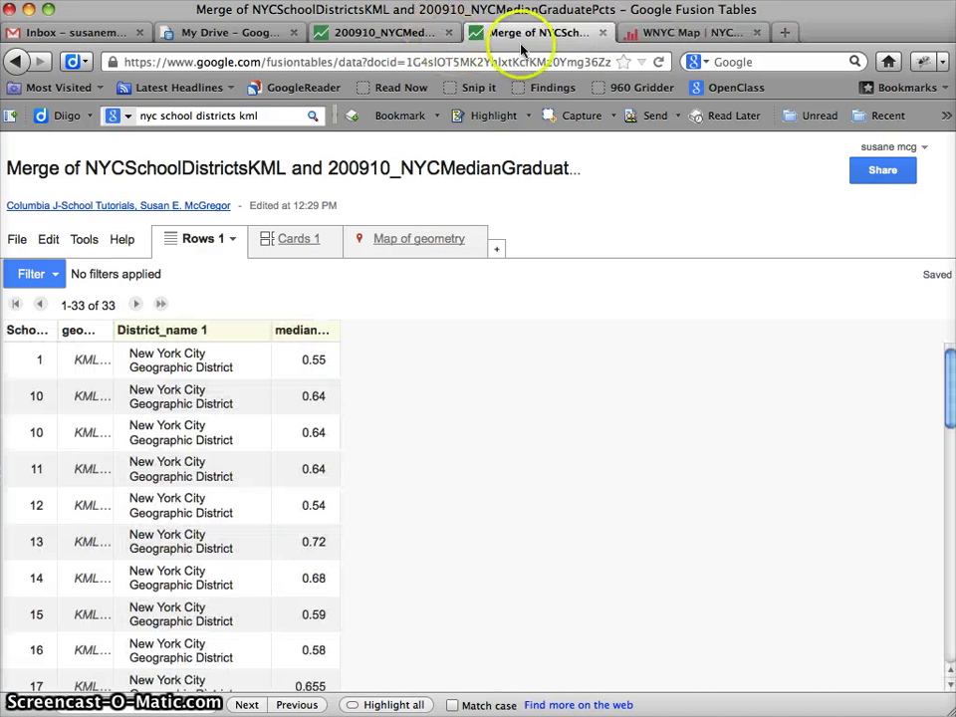
click(448, 33)
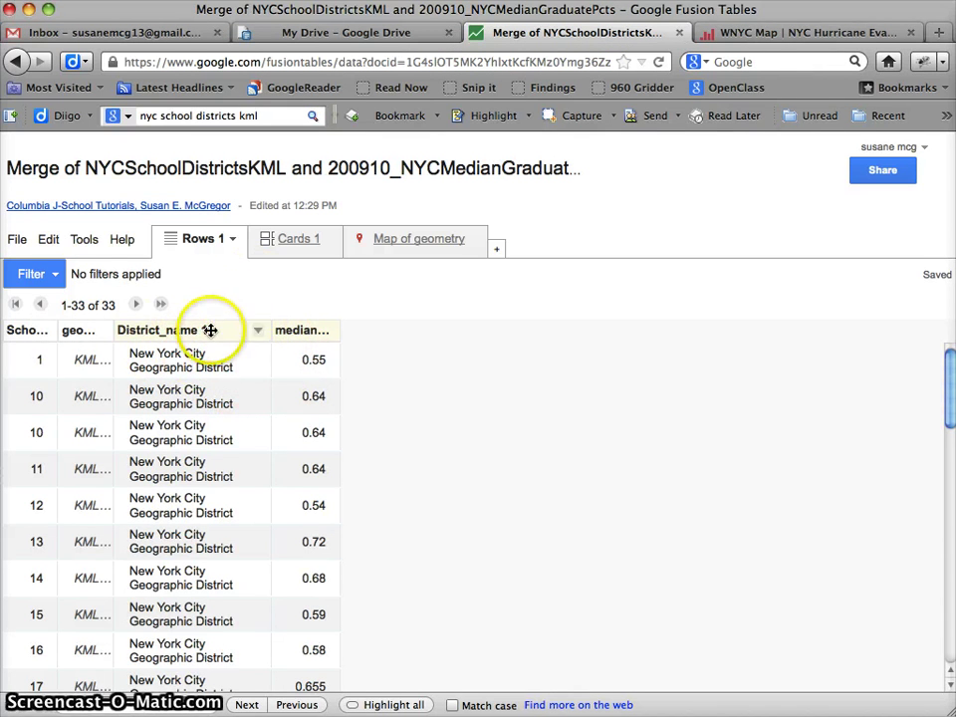
Widen the SchoolDist column so its full name is visible.
scroll(199, 395, down, 10)
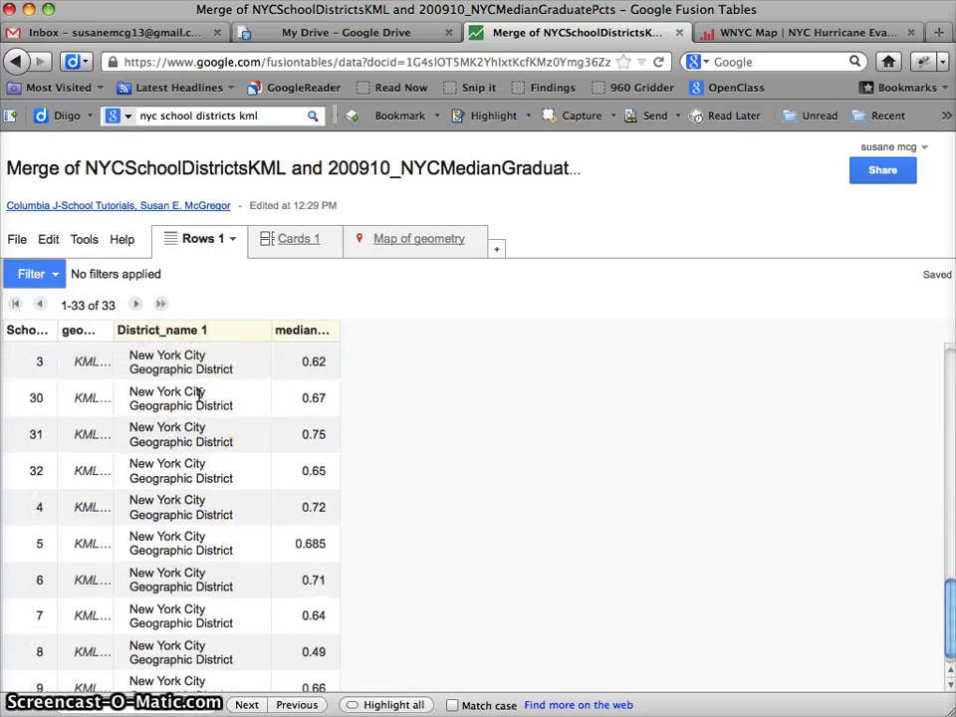
scroll(198, 390, up, 10)
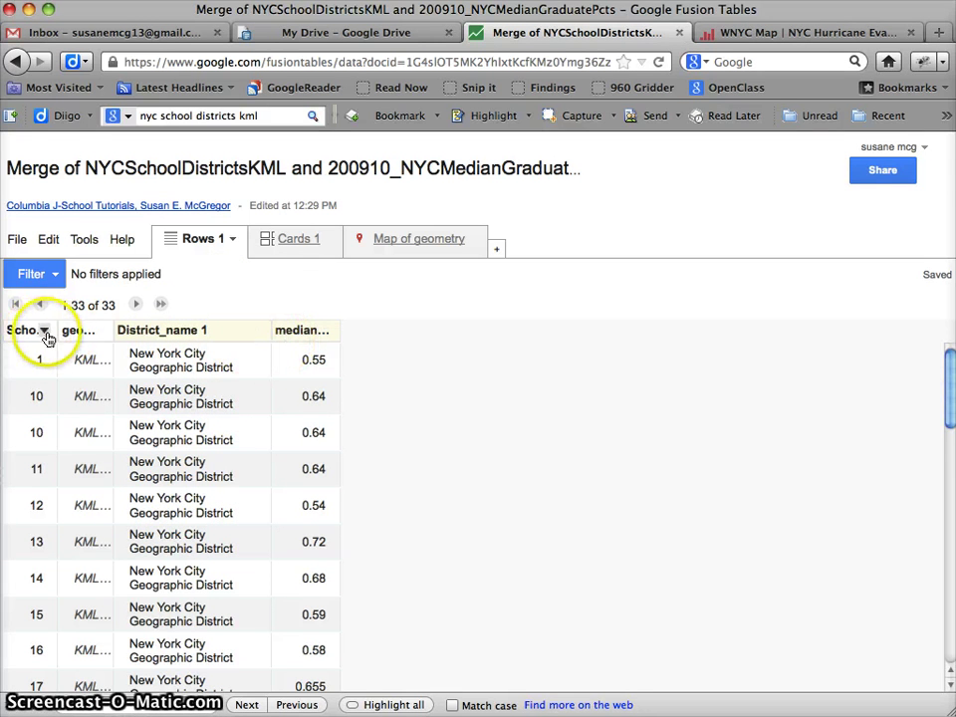
drag(113, 331, 128, 333)
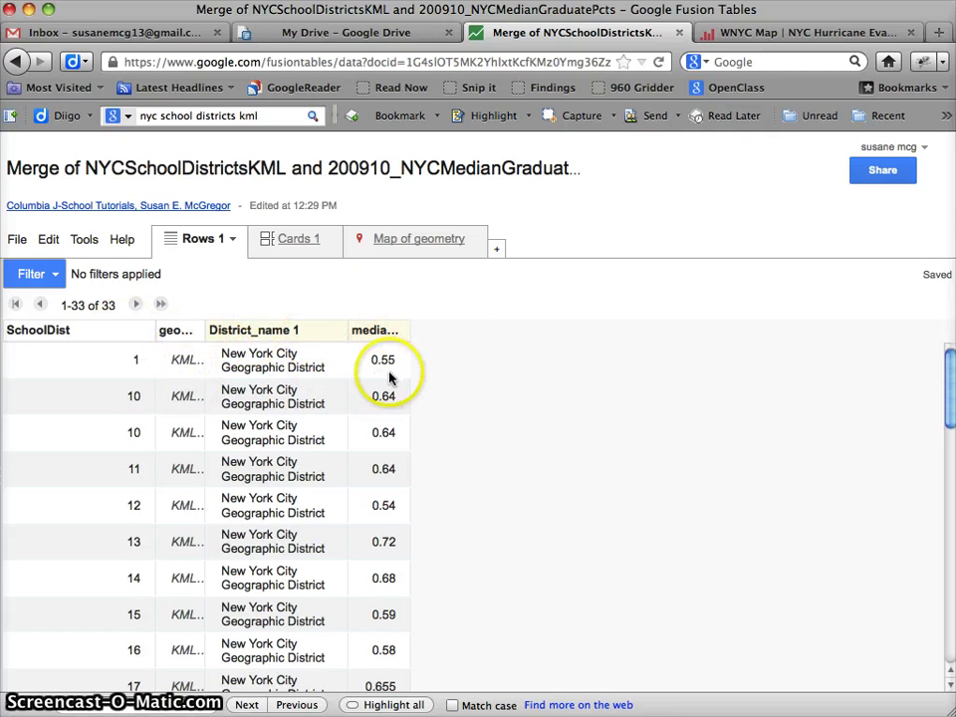
Map the 33 merged district shapes, zoomed and centred on New York City.
click(391, 246)
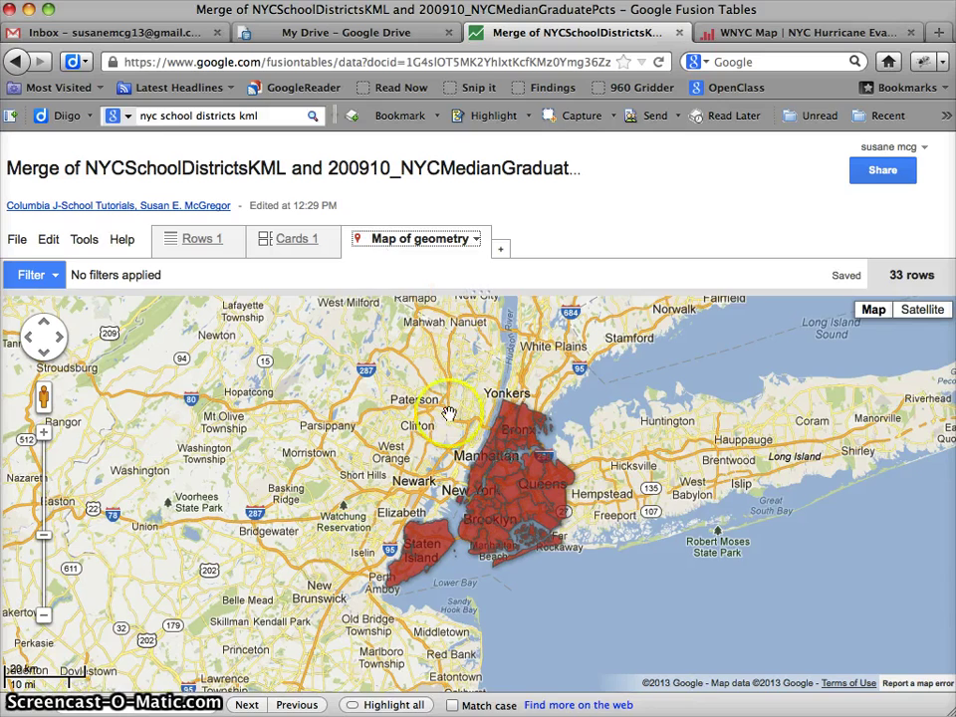
click(44, 439)
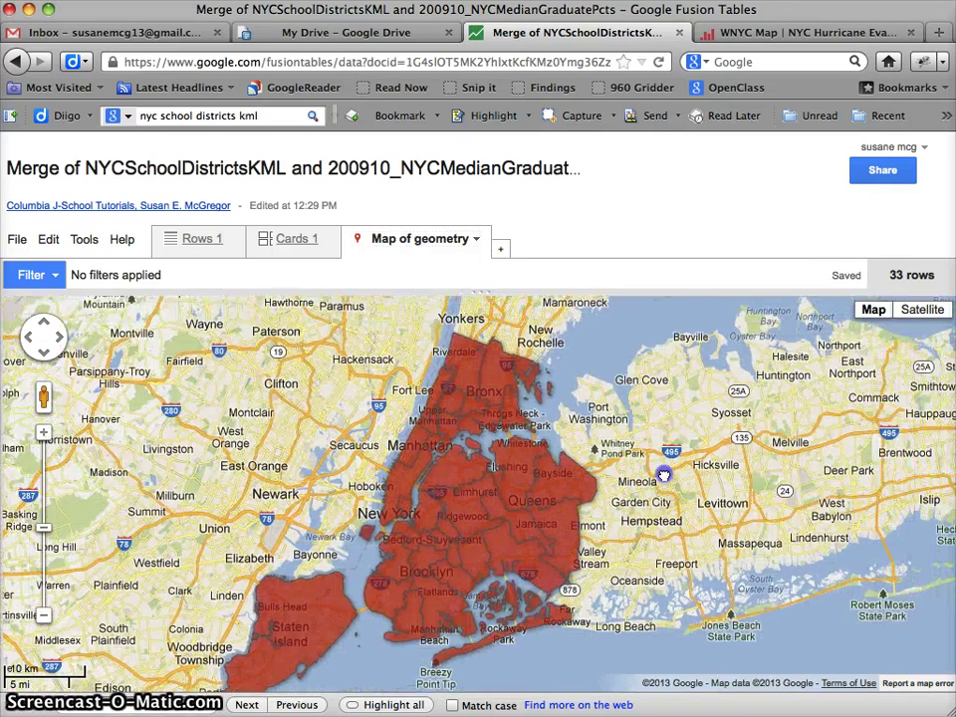
drag(299, 493, 287, 485)
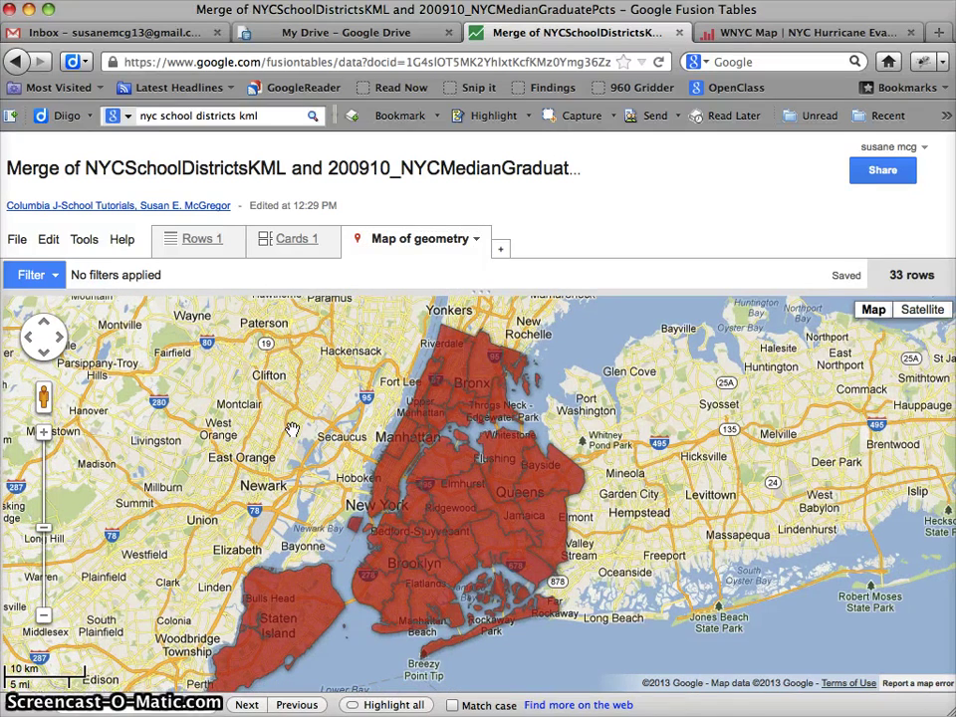
click(476, 243)
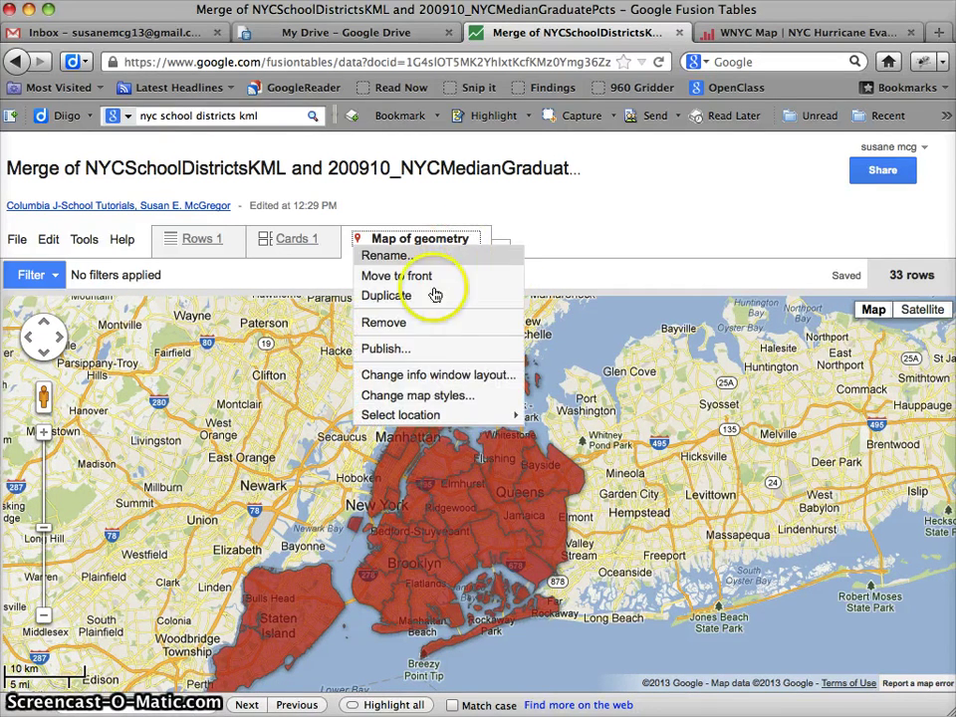
Open polygon fill colour buckets, showing default ranges 0–50 and 50–100.
click(419, 396)
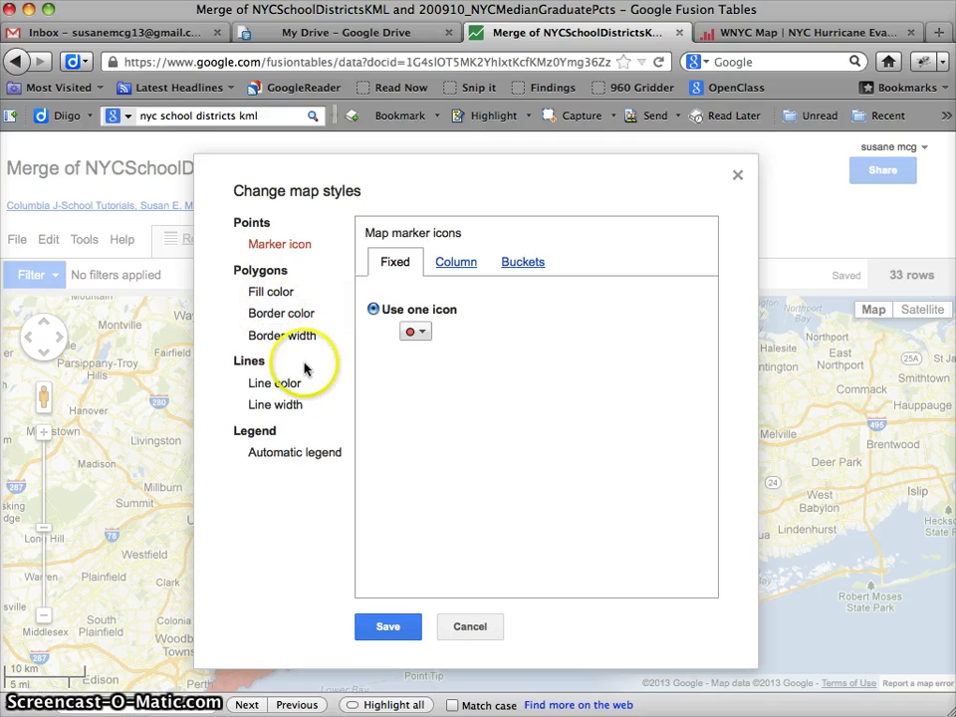
click(281, 290)
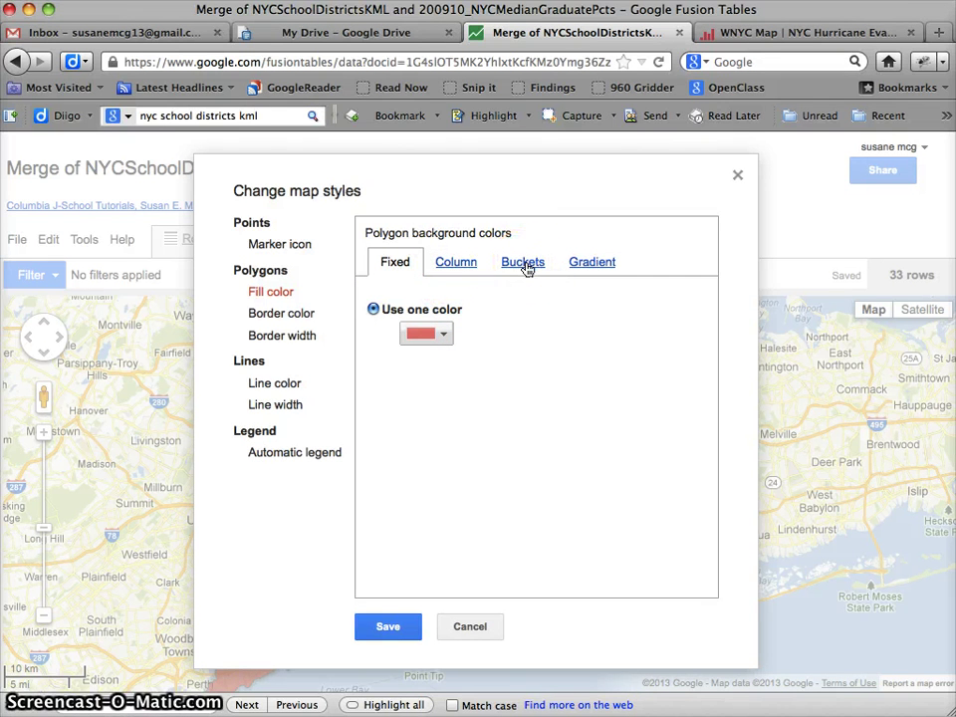
click(584, 264)
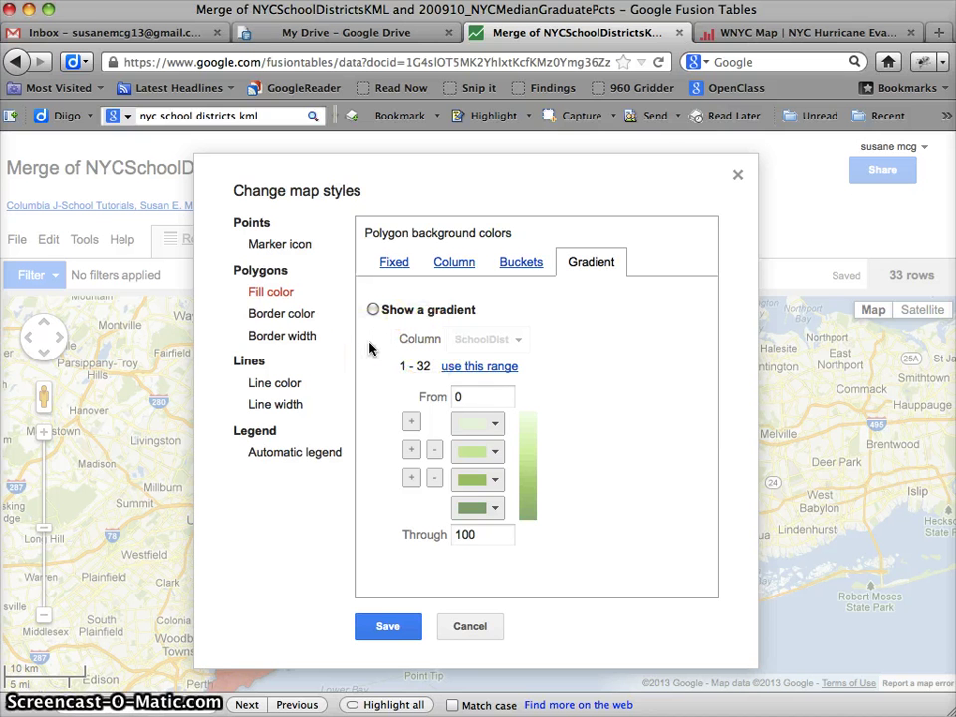
click(522, 261)
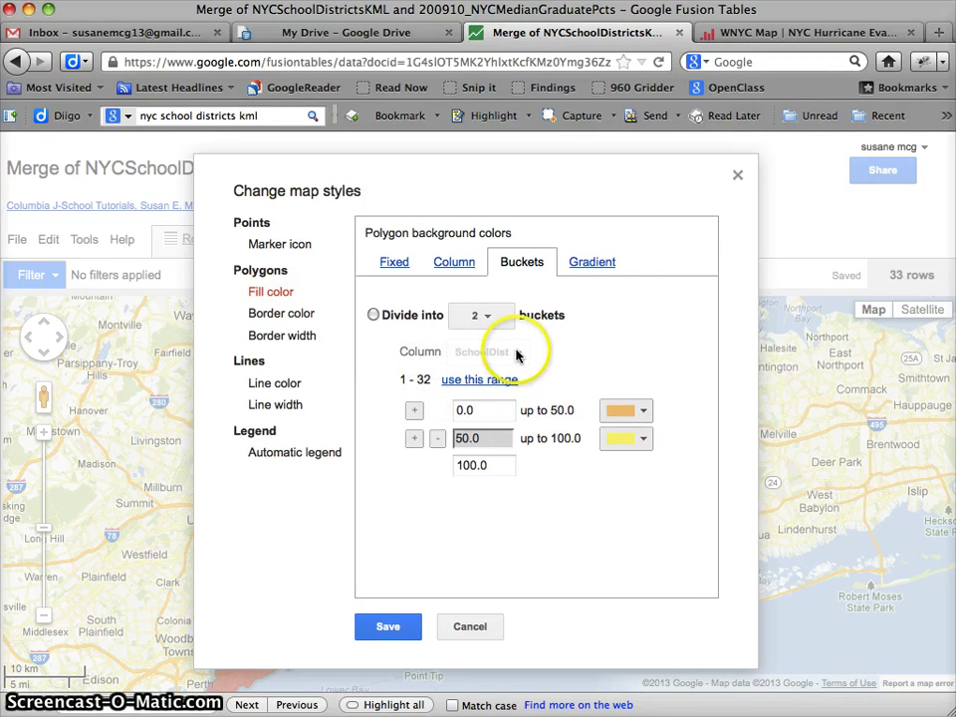
Bucket the fill by medianGradPct with custom bounds 0.0, 0.5 and 1.0.
click(374, 316)
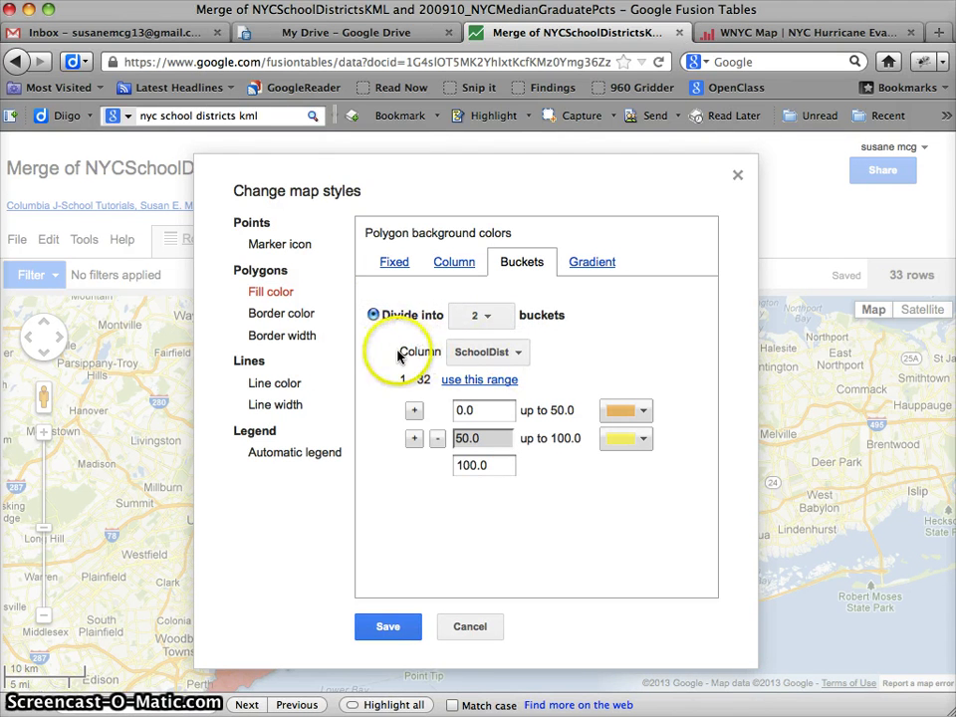
click(518, 356)
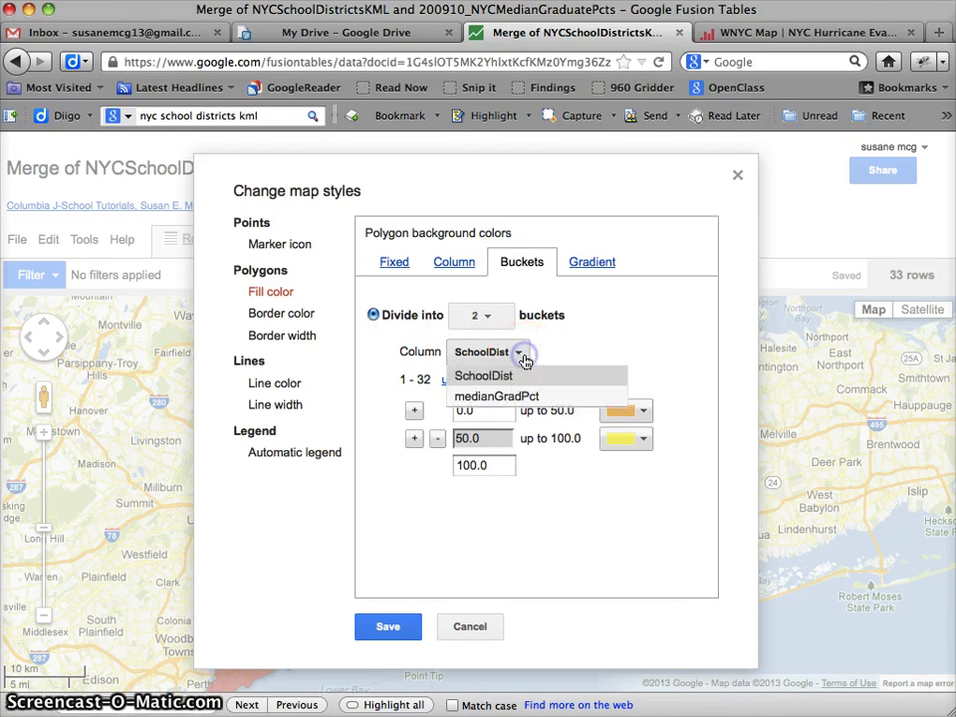
click(498, 398)
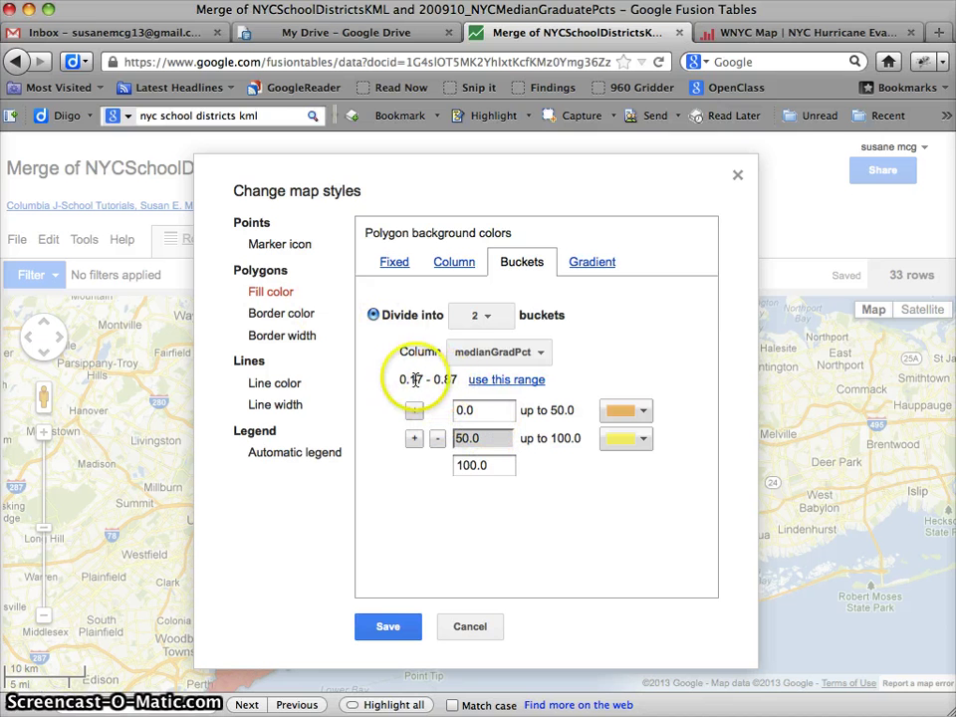
double_click(467, 410)
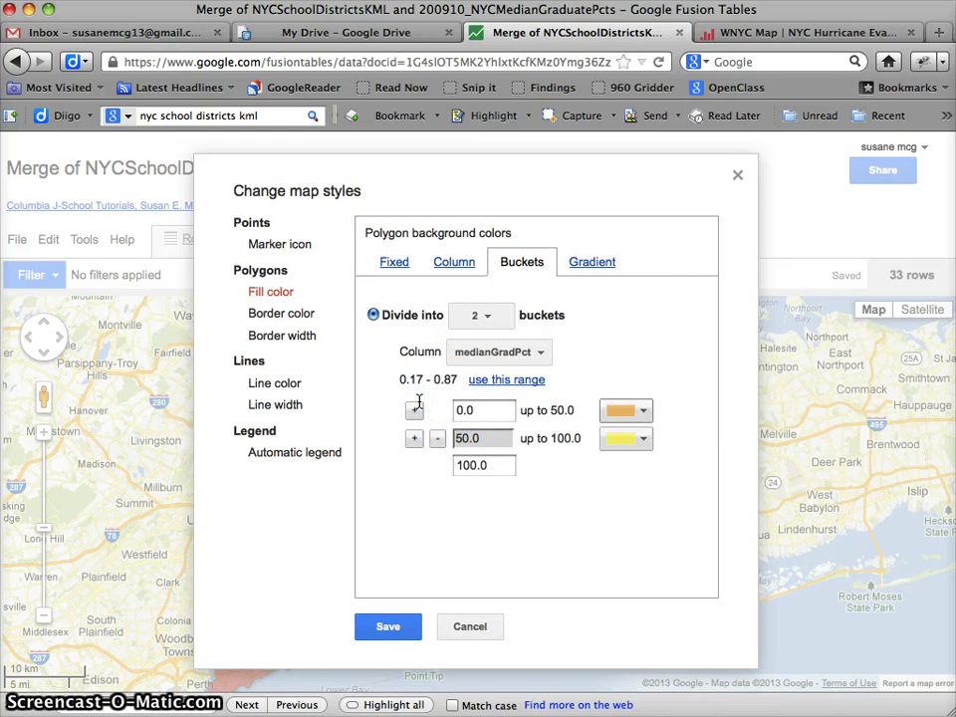
click(476, 438)
key(BackSpace)
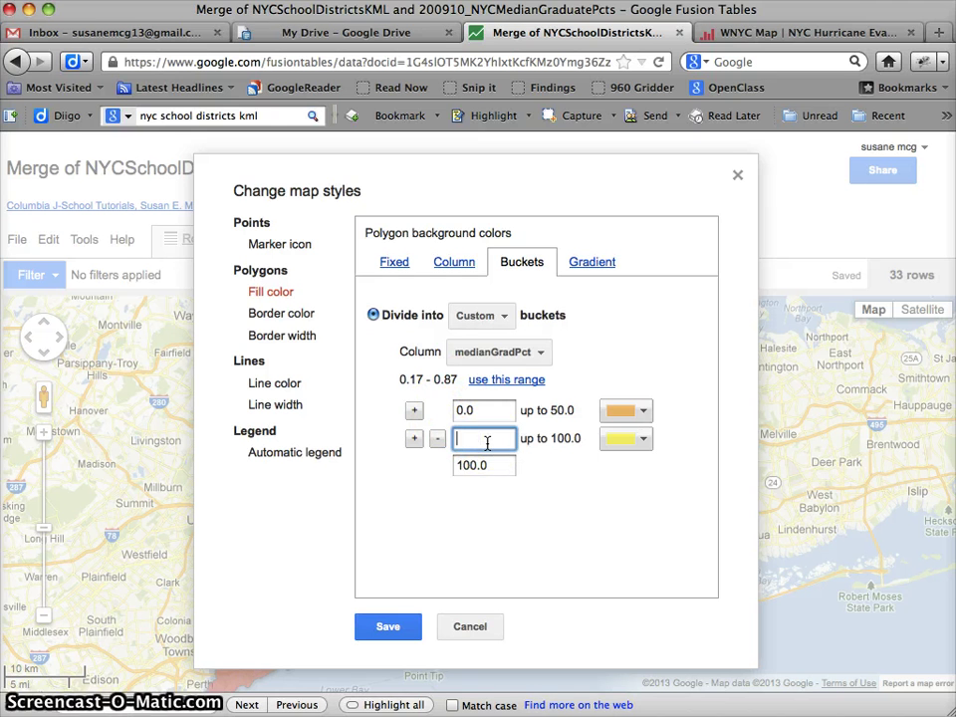
text(.5)
click(505, 472)
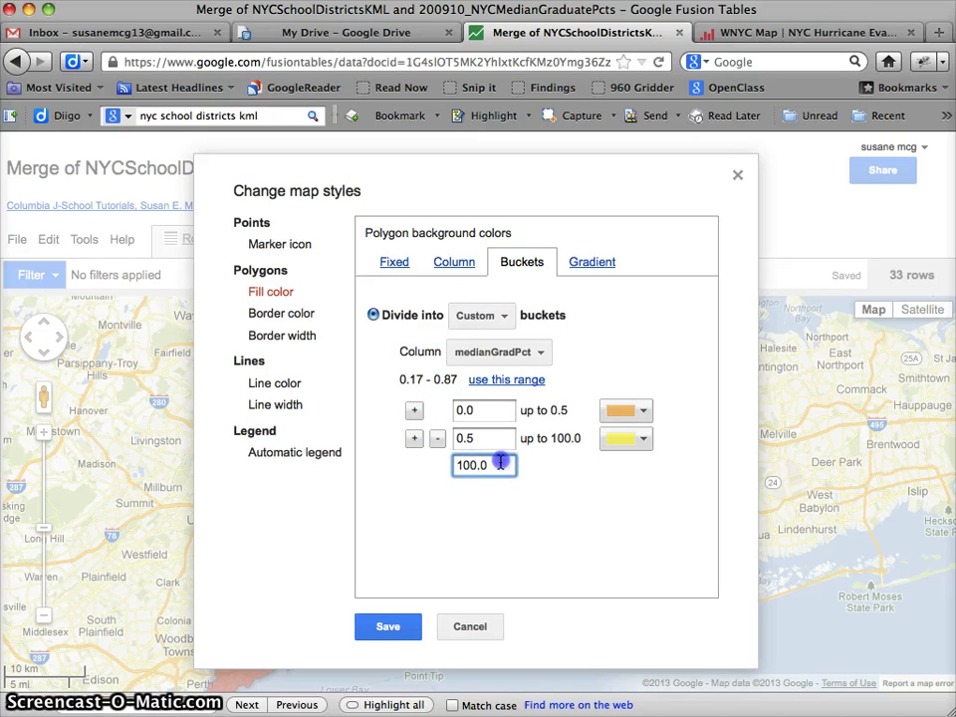
text(1)
click(527, 508)
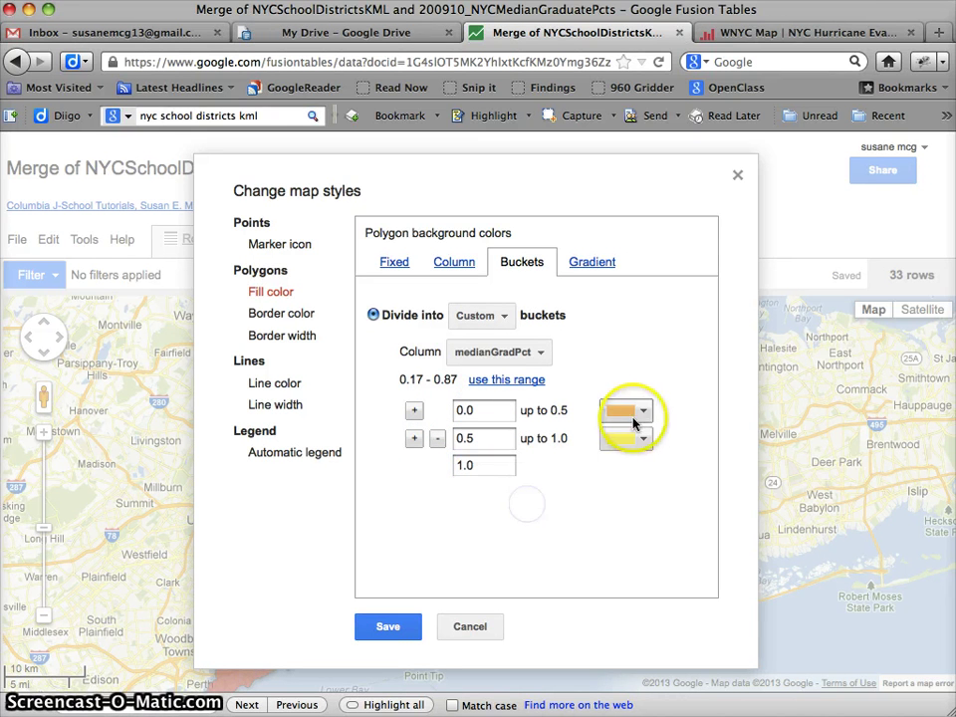
Colour the 0.0–0.5 bucket red and the 0.5–1.0 bucket green.
click(642, 419)
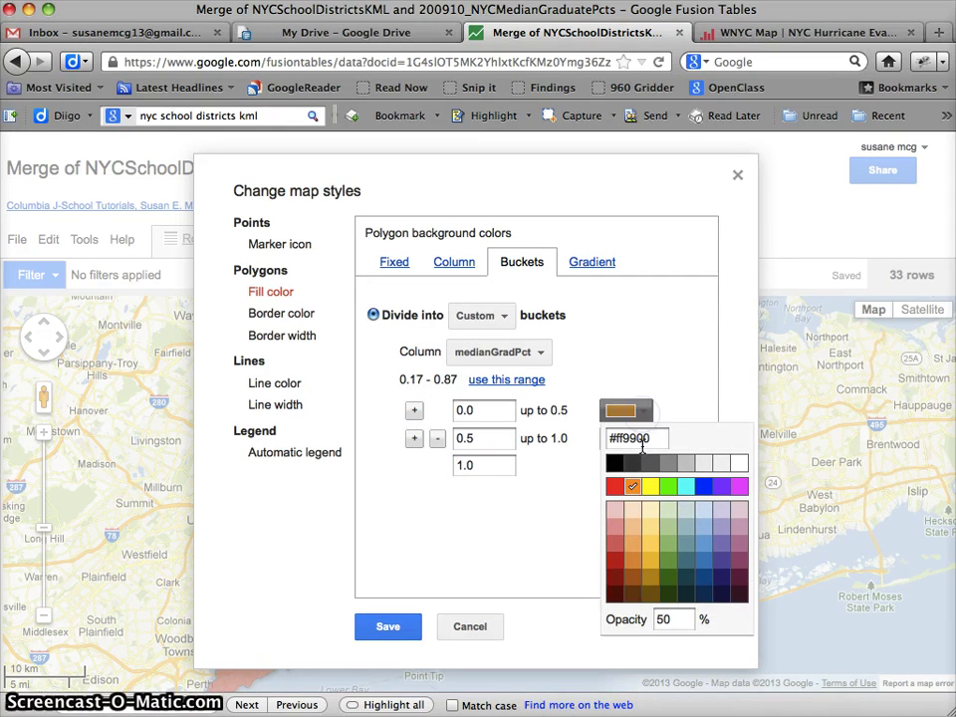
click(618, 548)
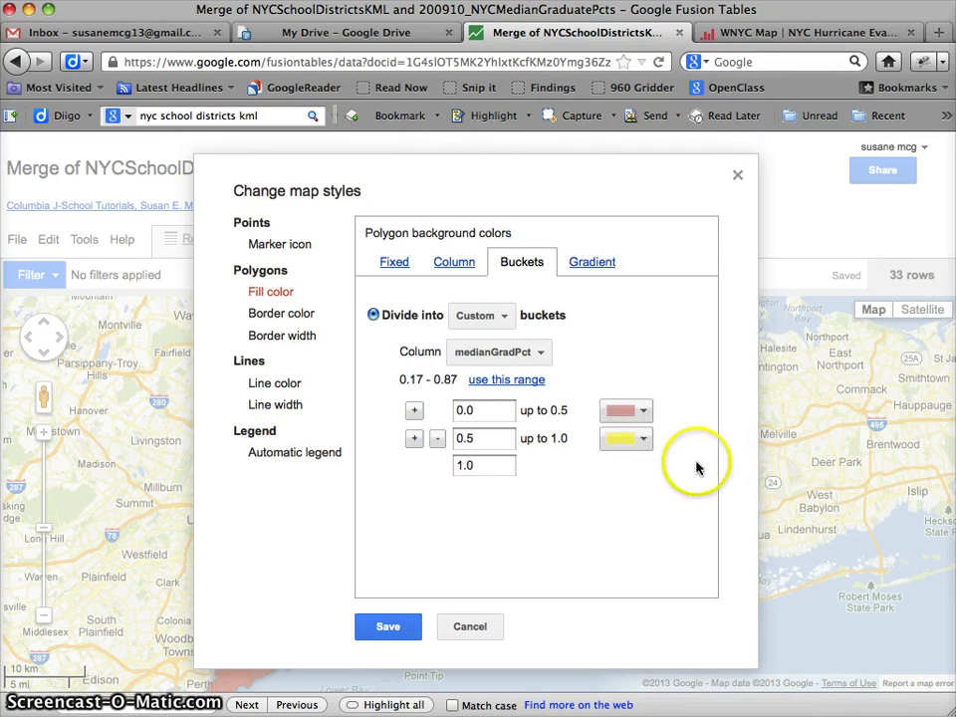
click(642, 439)
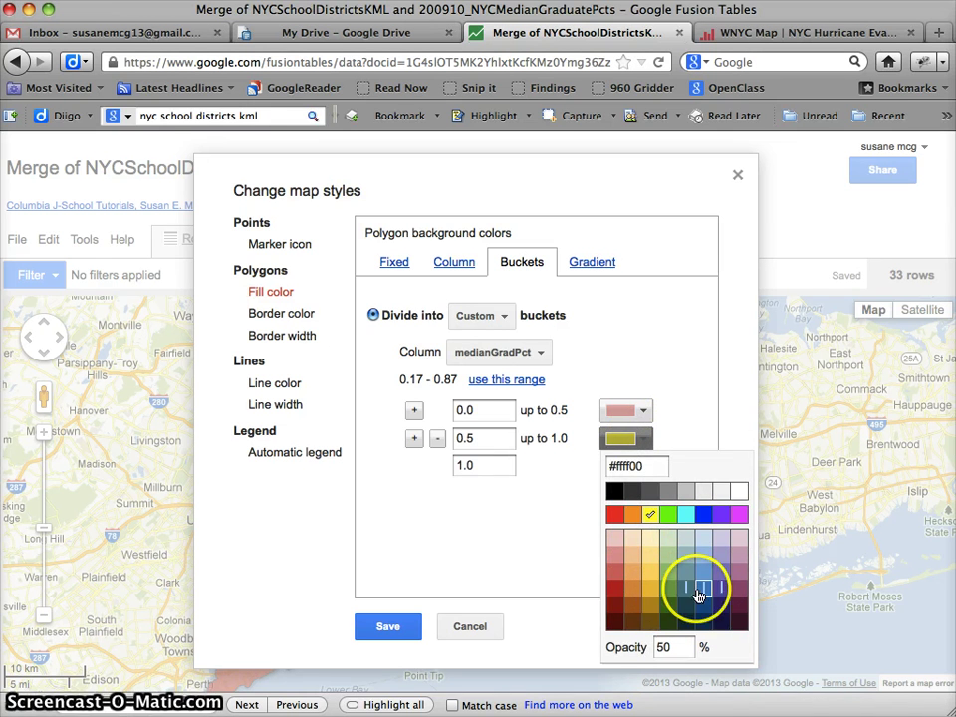
click(670, 589)
click(641, 413)
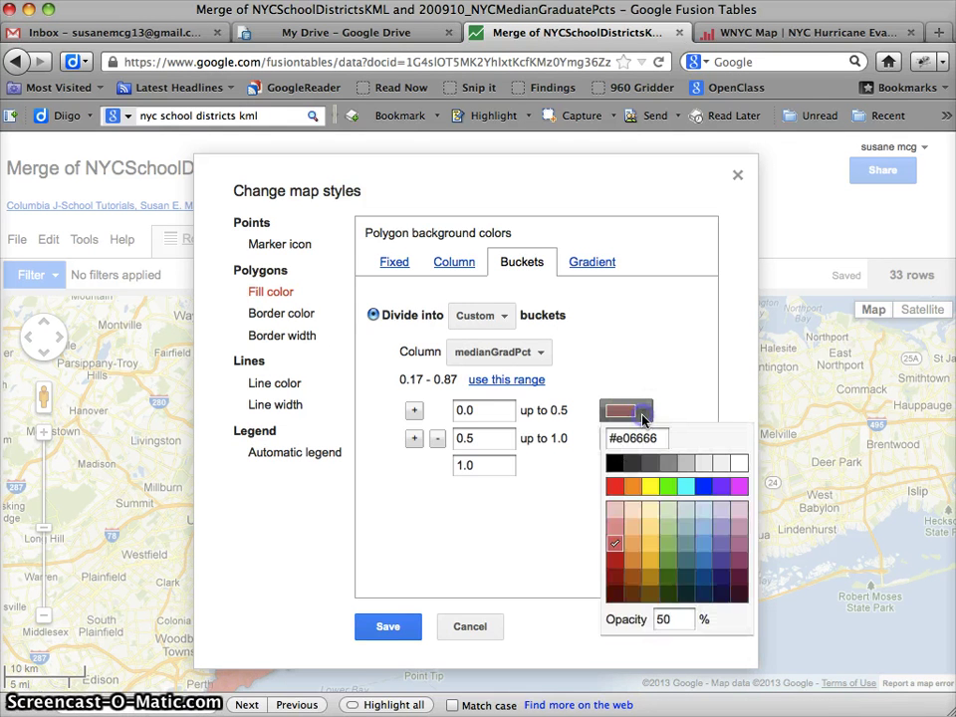
click(616, 563)
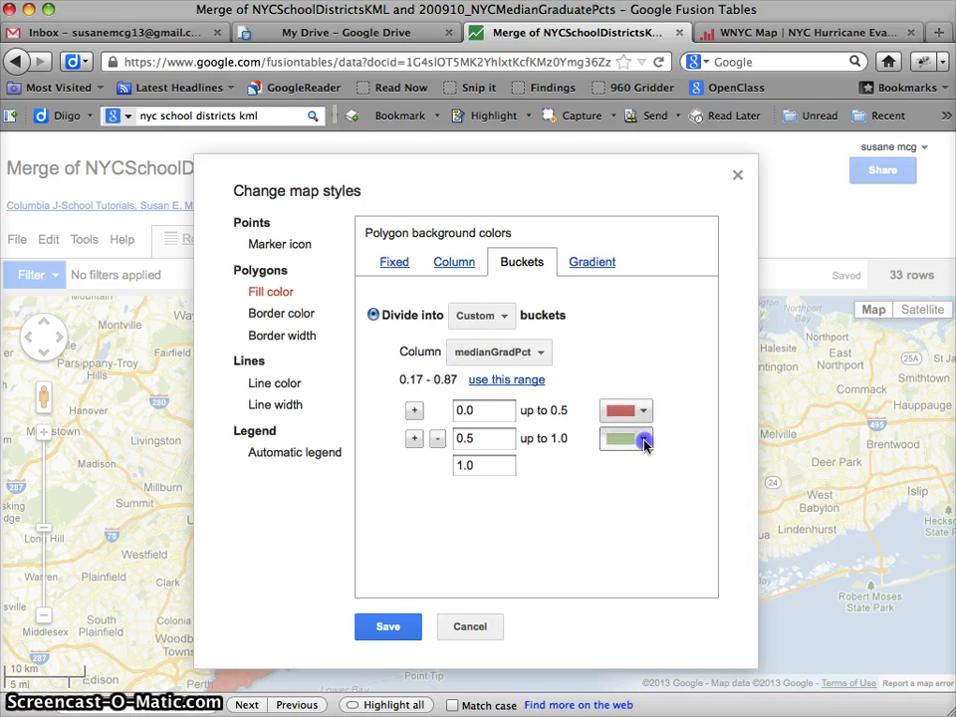
click(641, 439)
click(670, 584)
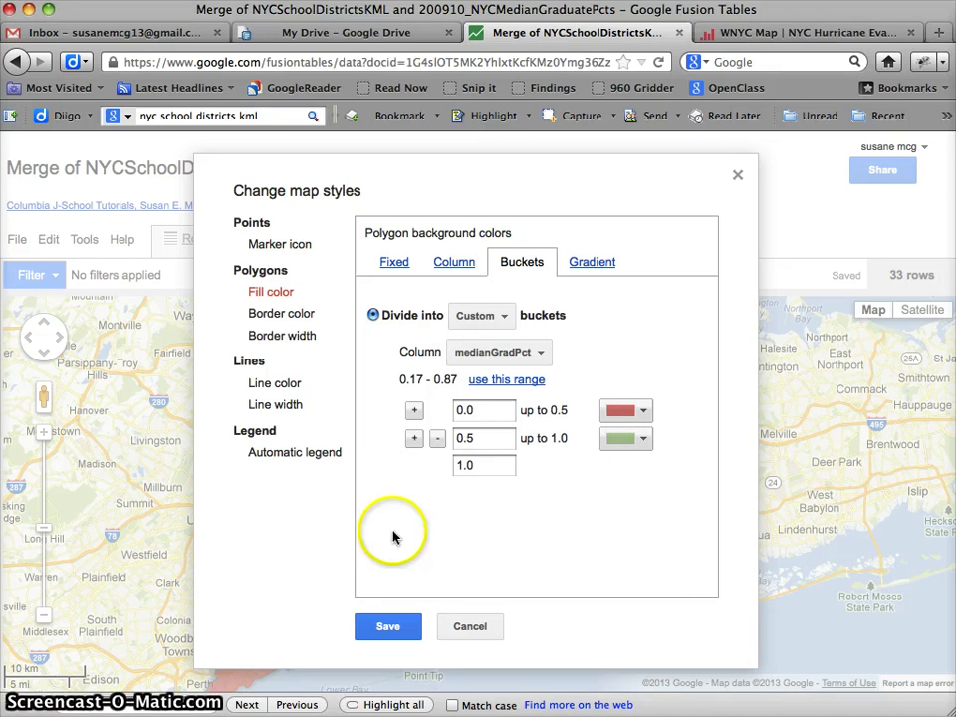
Set the green bucket's opacity to 80.
click(634, 417)
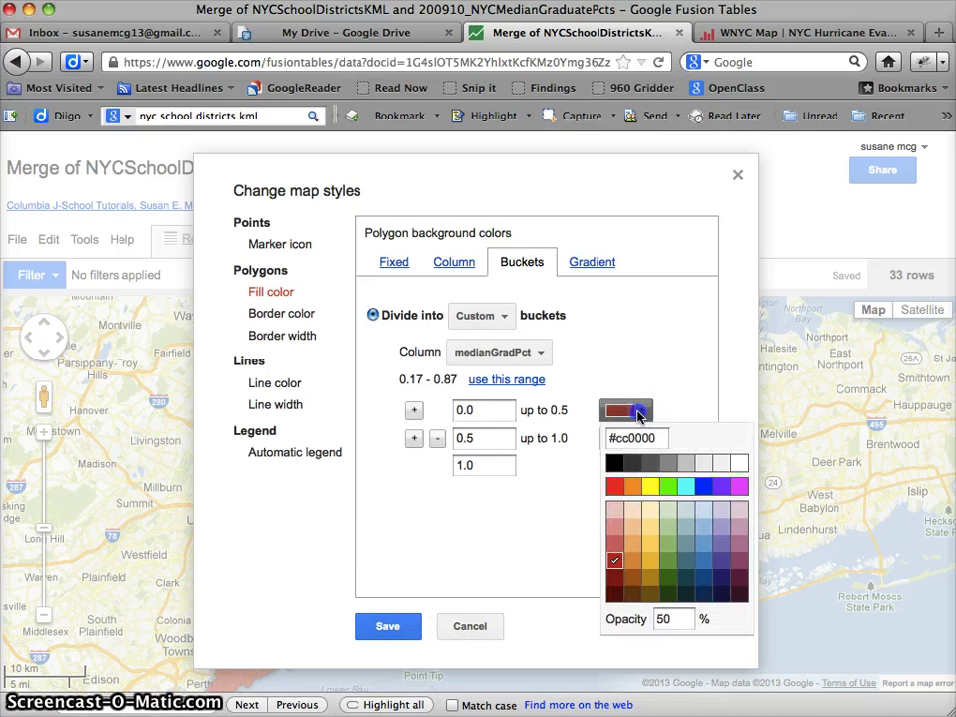
click(684, 624)
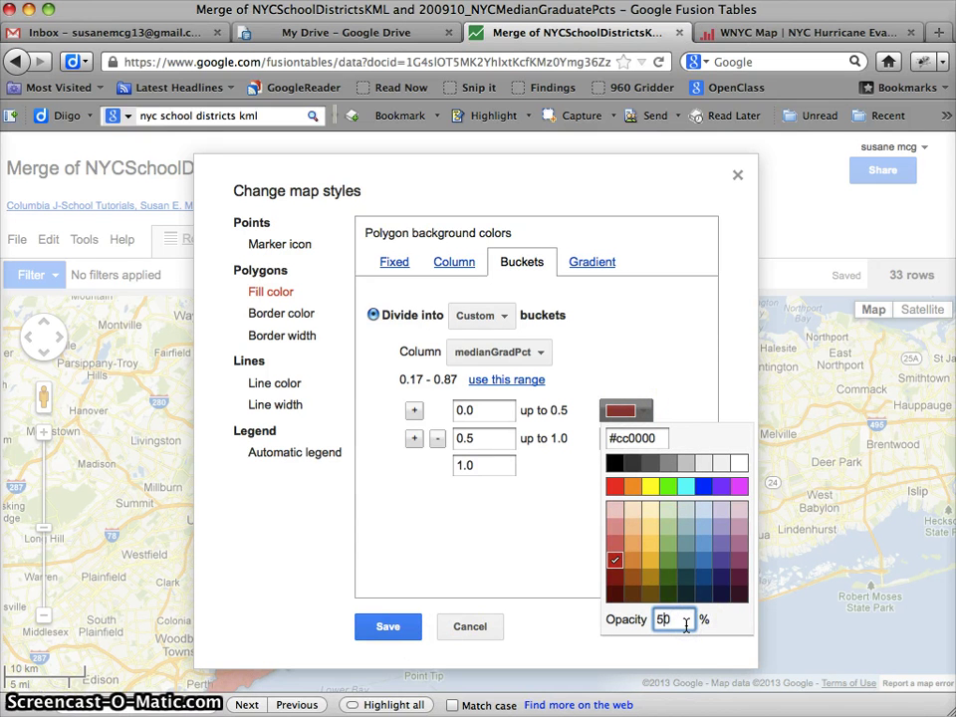
click(553, 529)
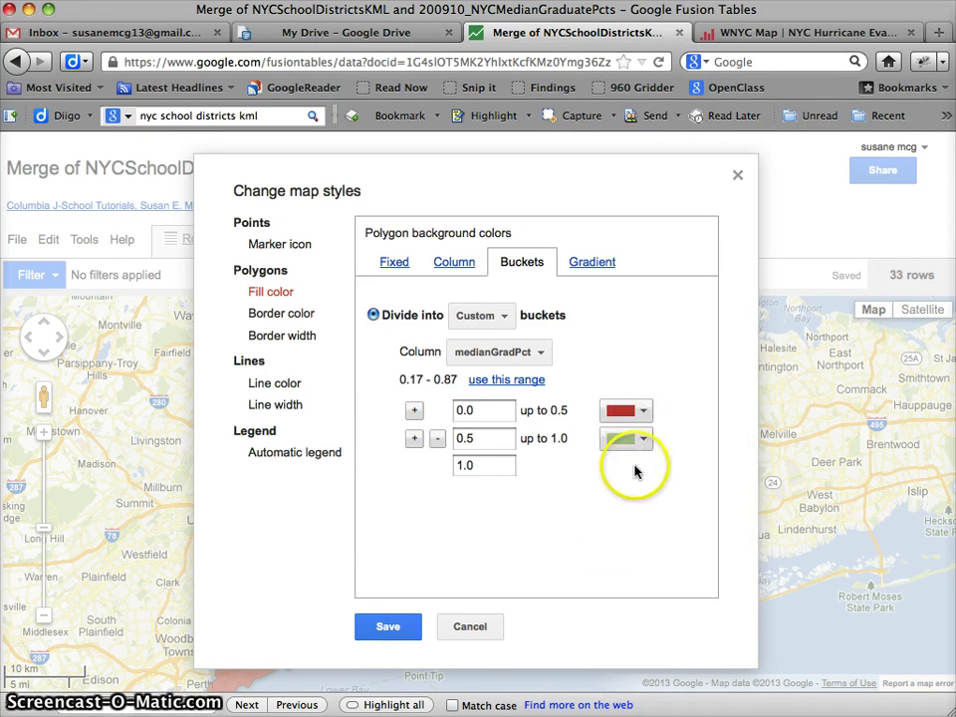
click(637, 439)
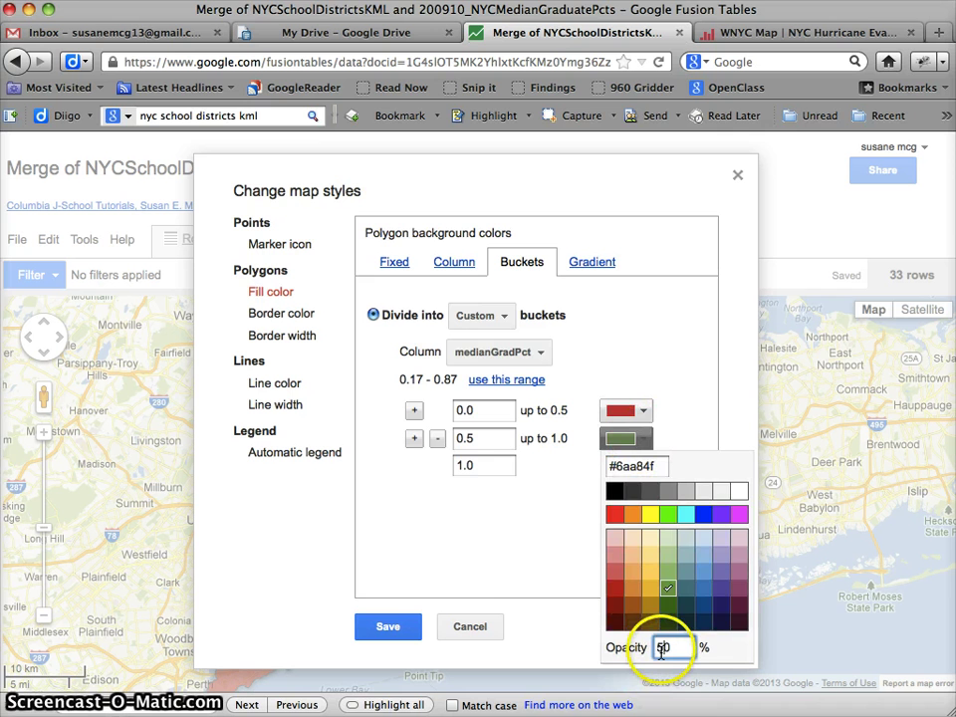
double_click(660, 649)
text(80)
click(501, 550)
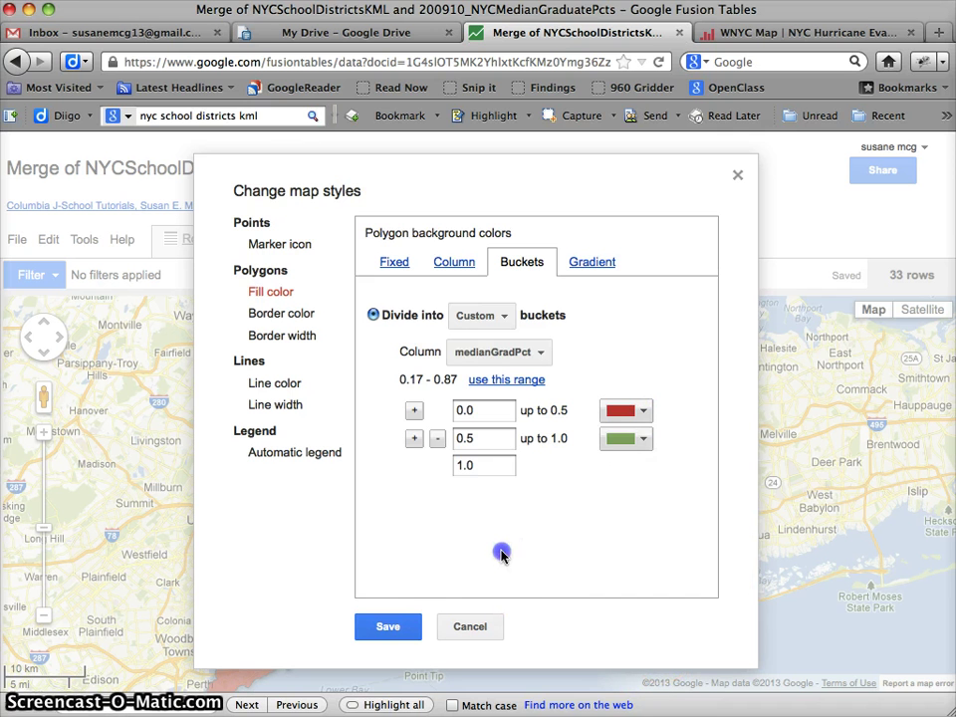
Save the red/green style and inspect red School District 18 at 0.17.
click(397, 627)
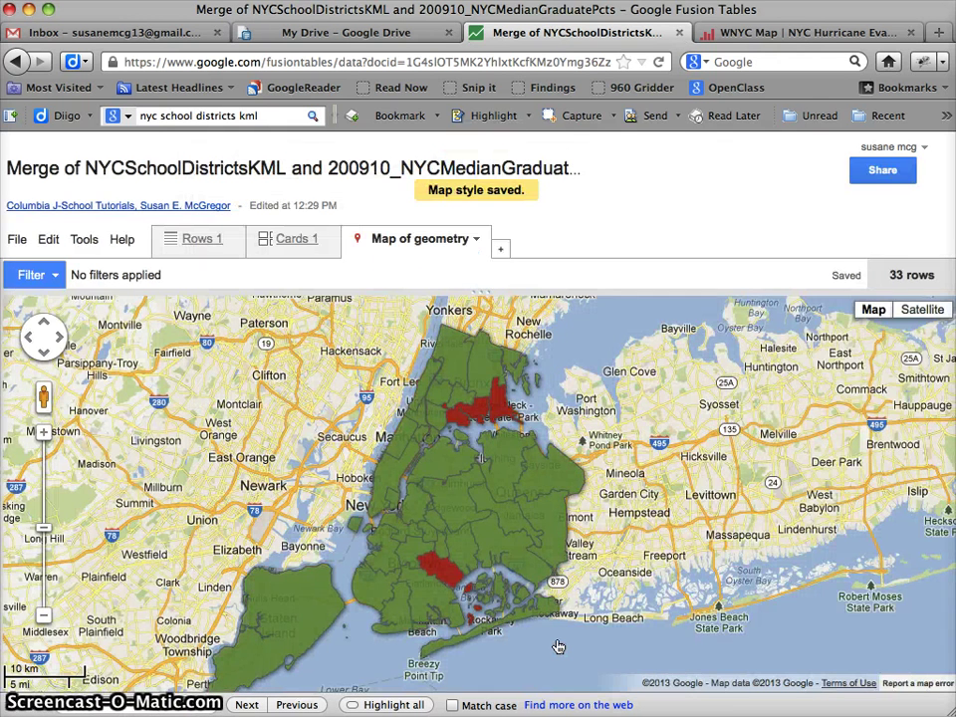
click(442, 567)
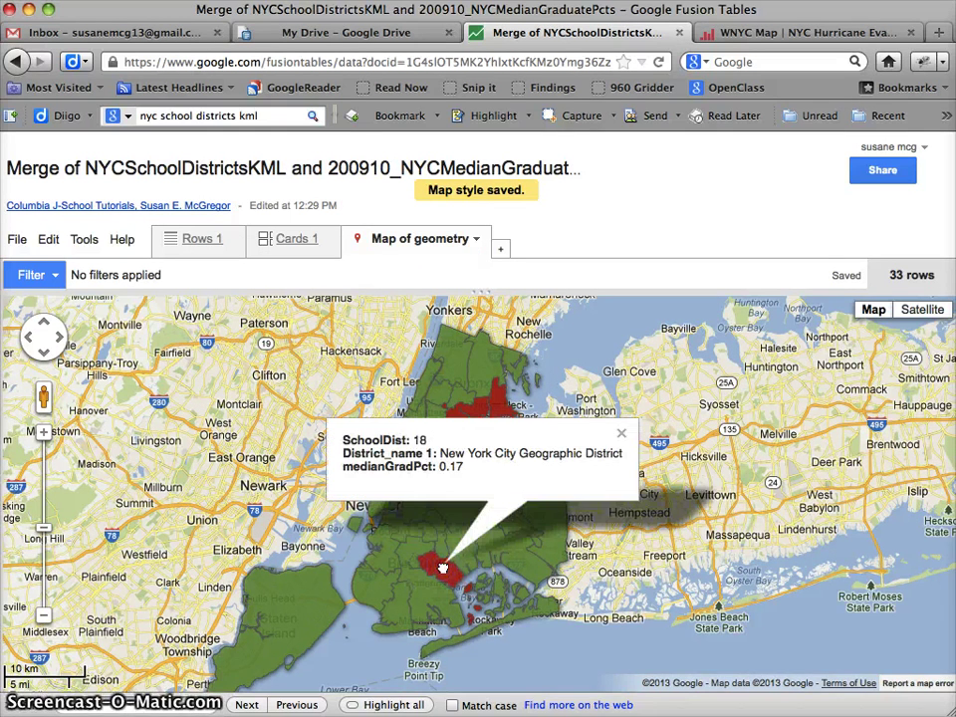
click(622, 371)
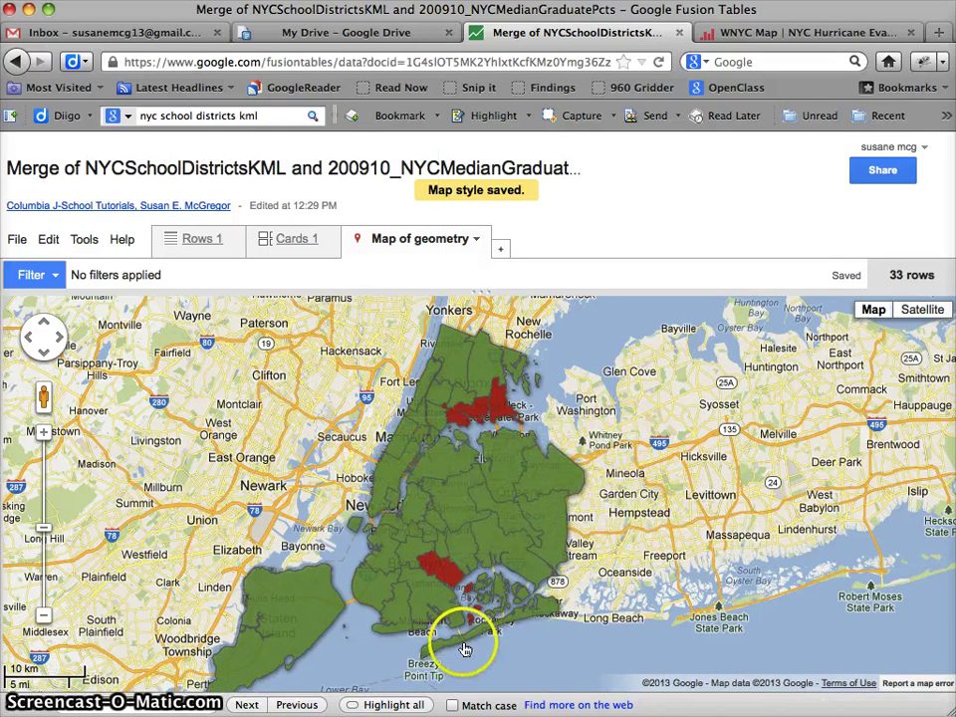
click(442, 567)
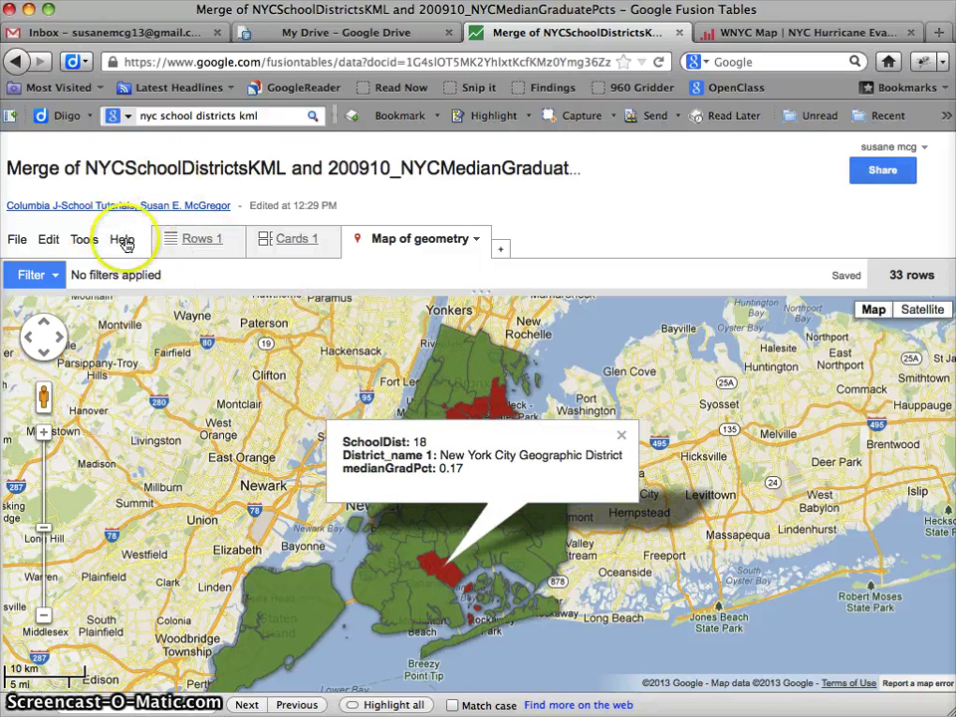
Widen the District_name column in the rows table.
click(20, 243)
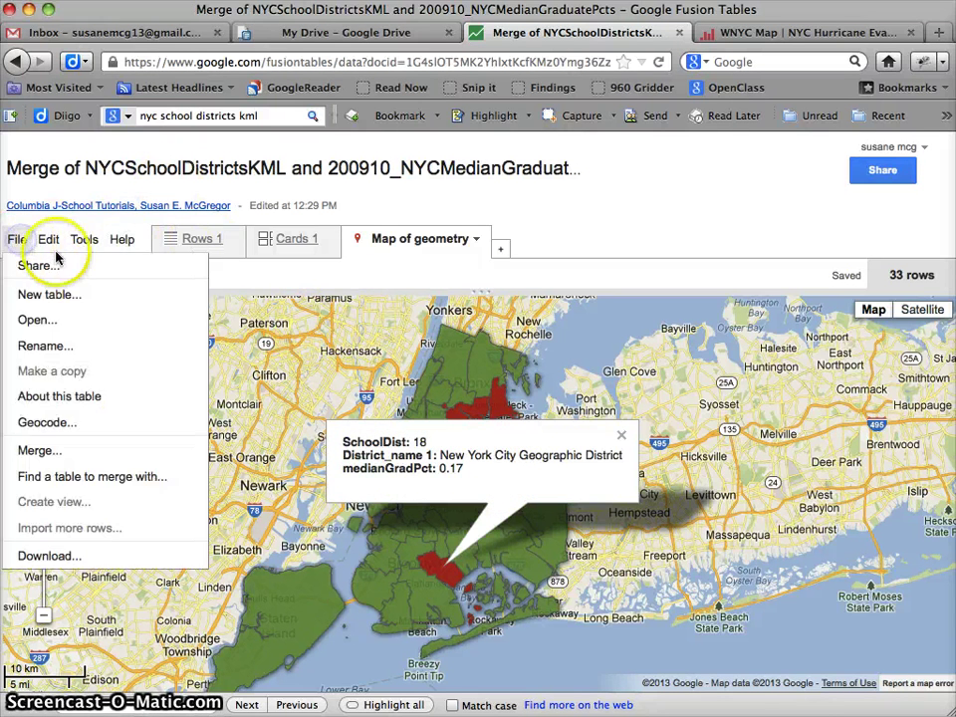
click(189, 239)
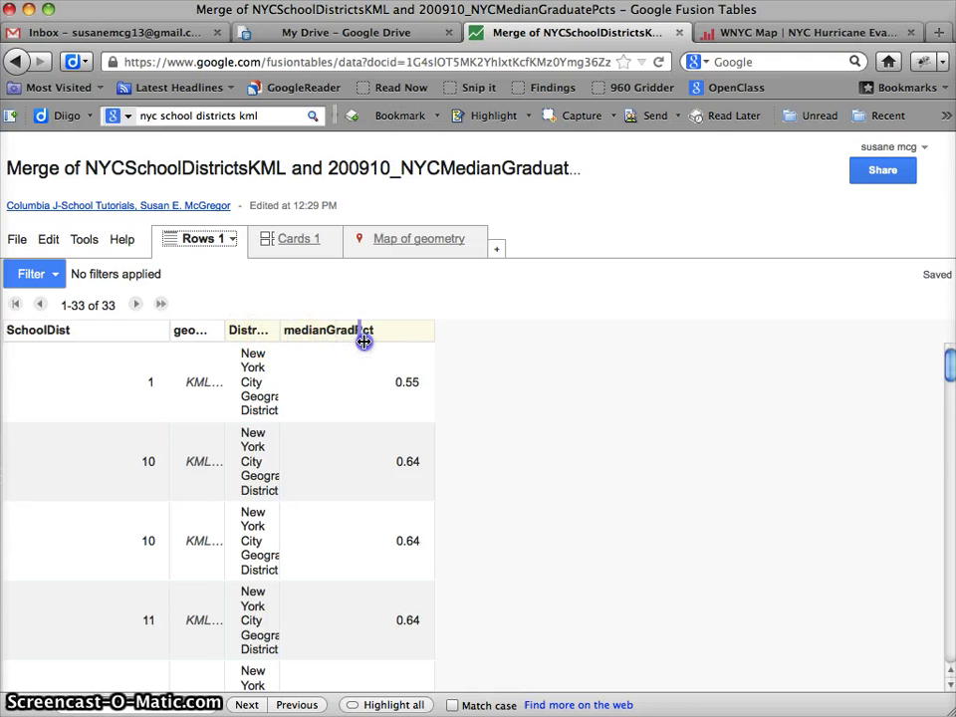
drag(364, 341, 362, 342)
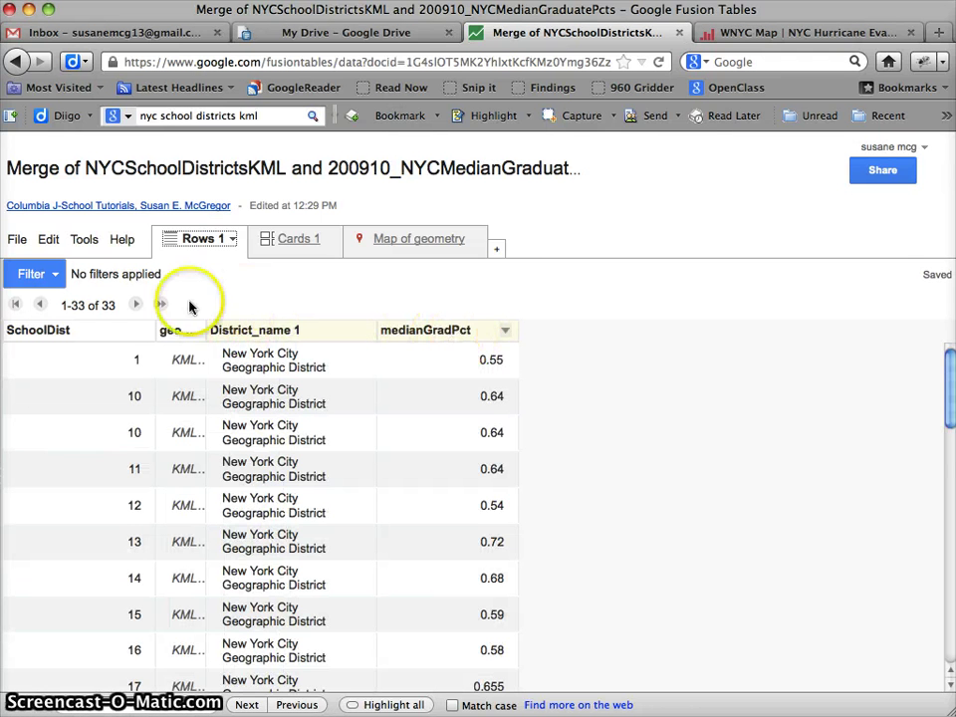
Return to the map and inspect green School District 19, medianGradPct 0.565.
click(398, 240)
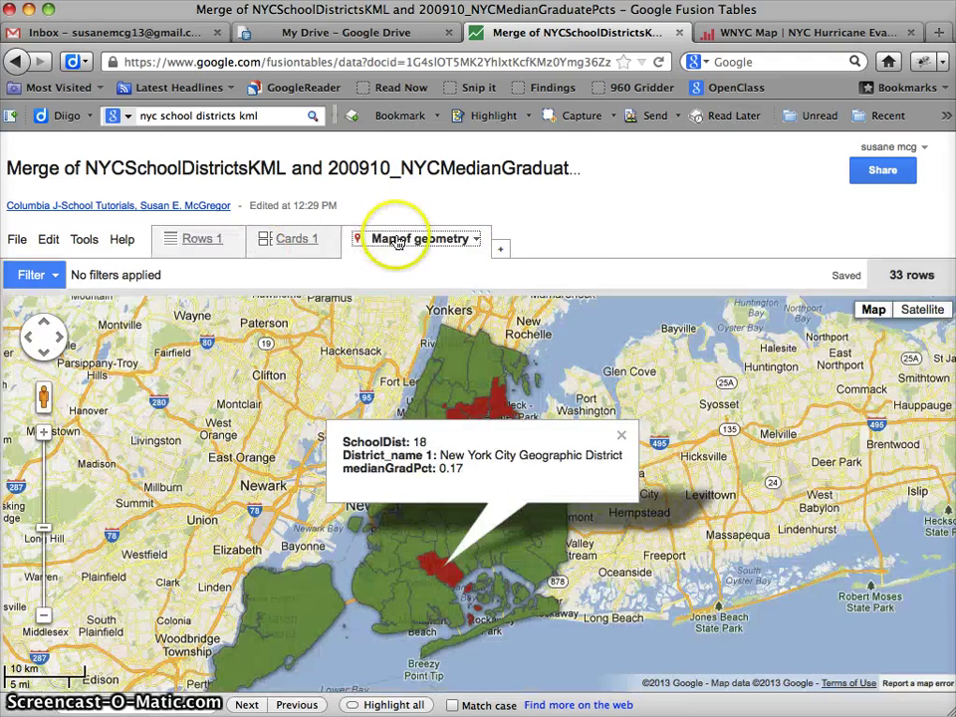
click(620, 435)
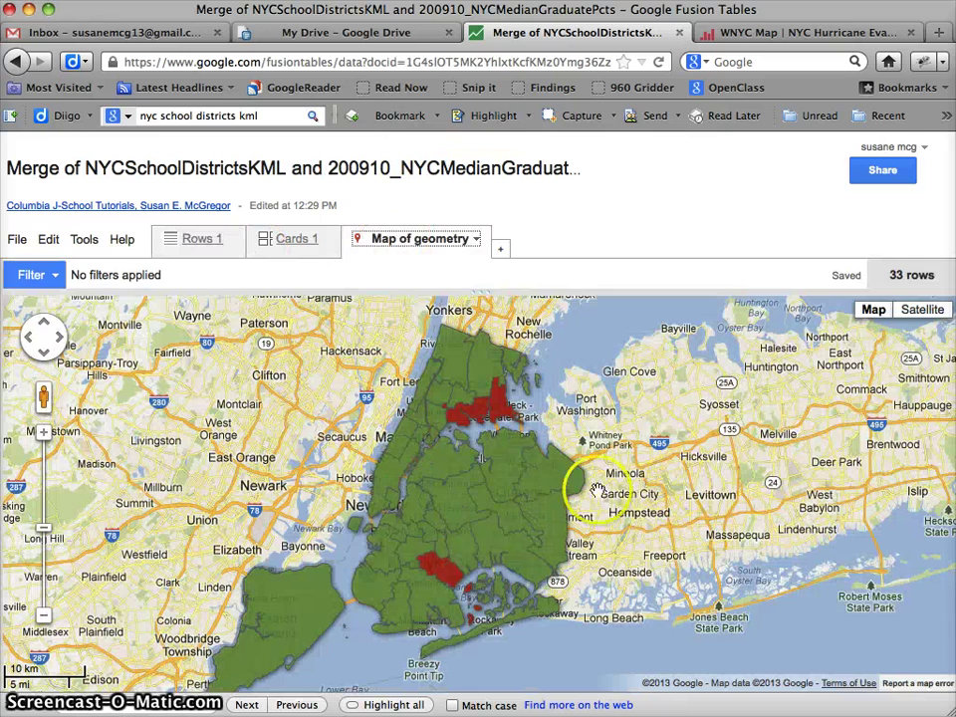
click(456, 547)
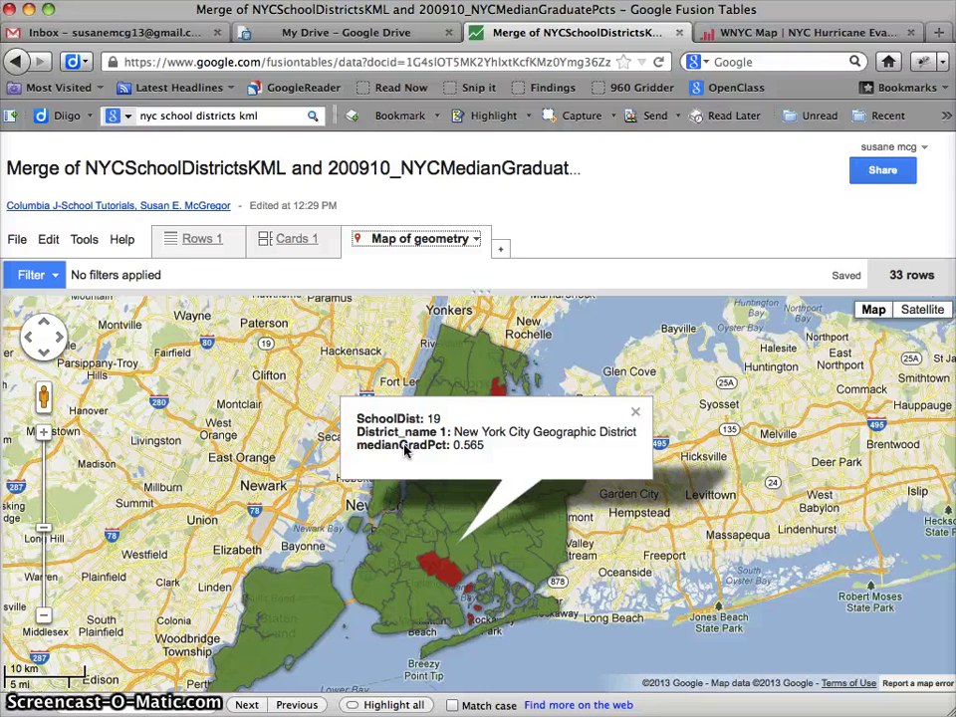
Remove District_name 1 from the info window, keeping SchoolDist and medianGradPct.
click(635, 411)
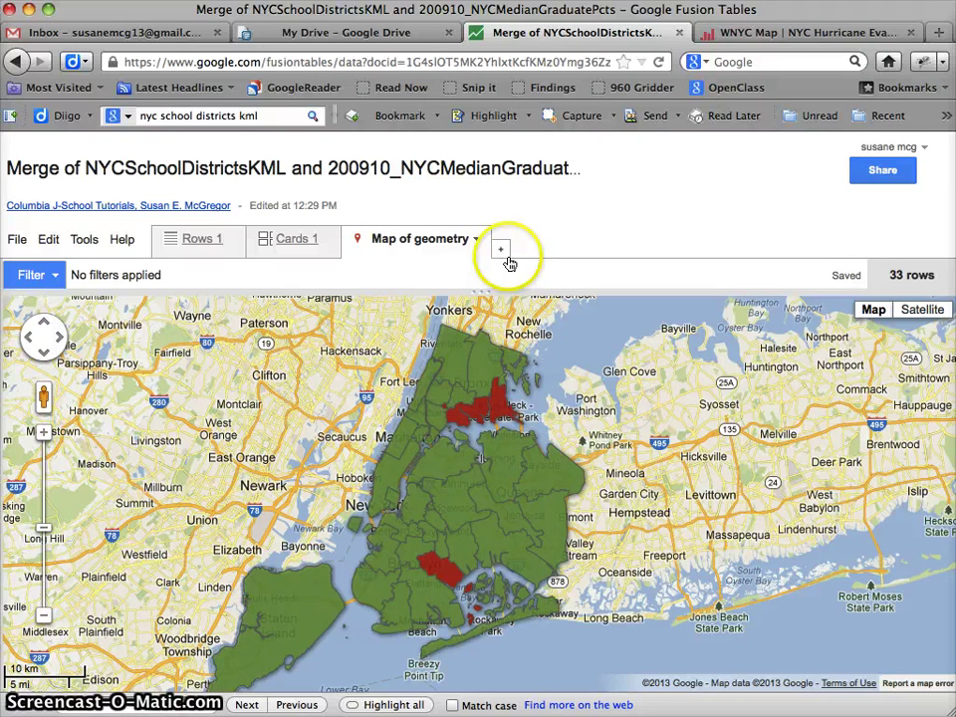
click(477, 239)
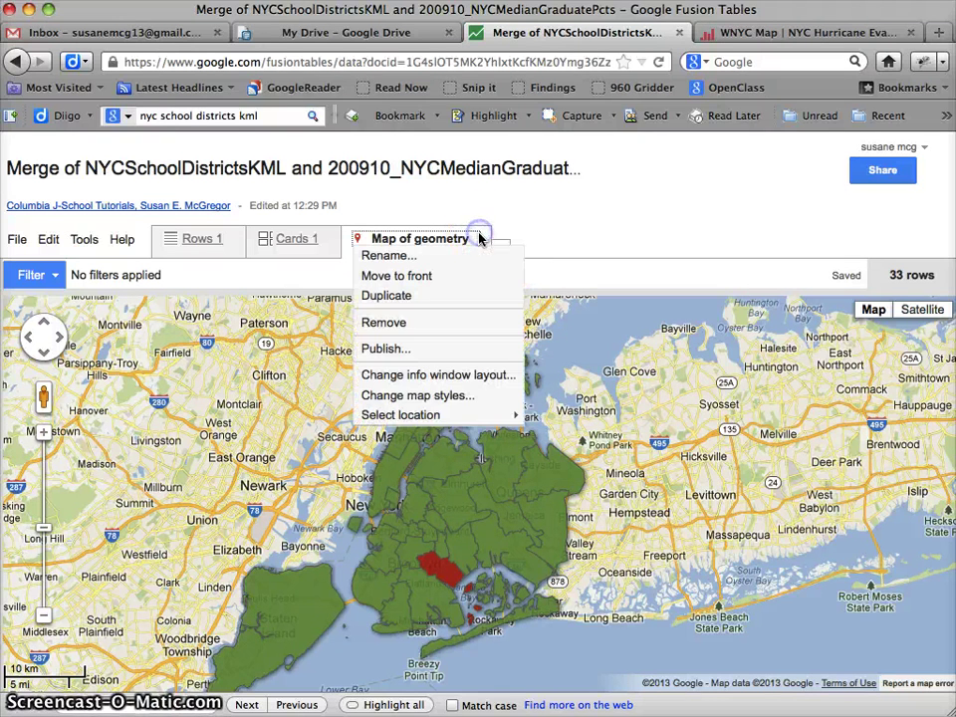
click(404, 375)
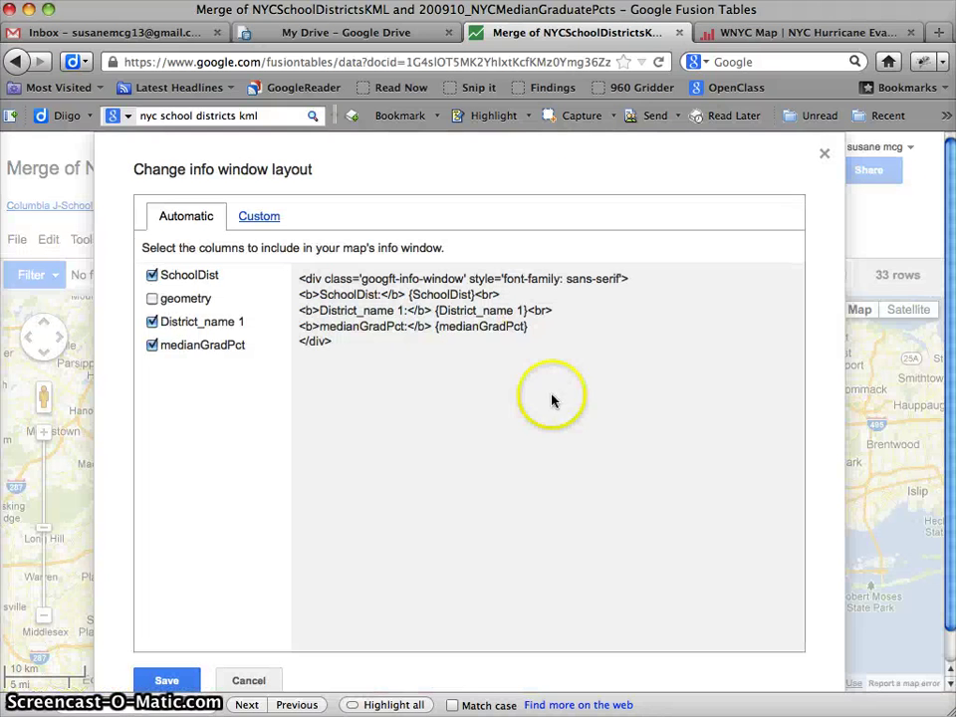
click(152, 321)
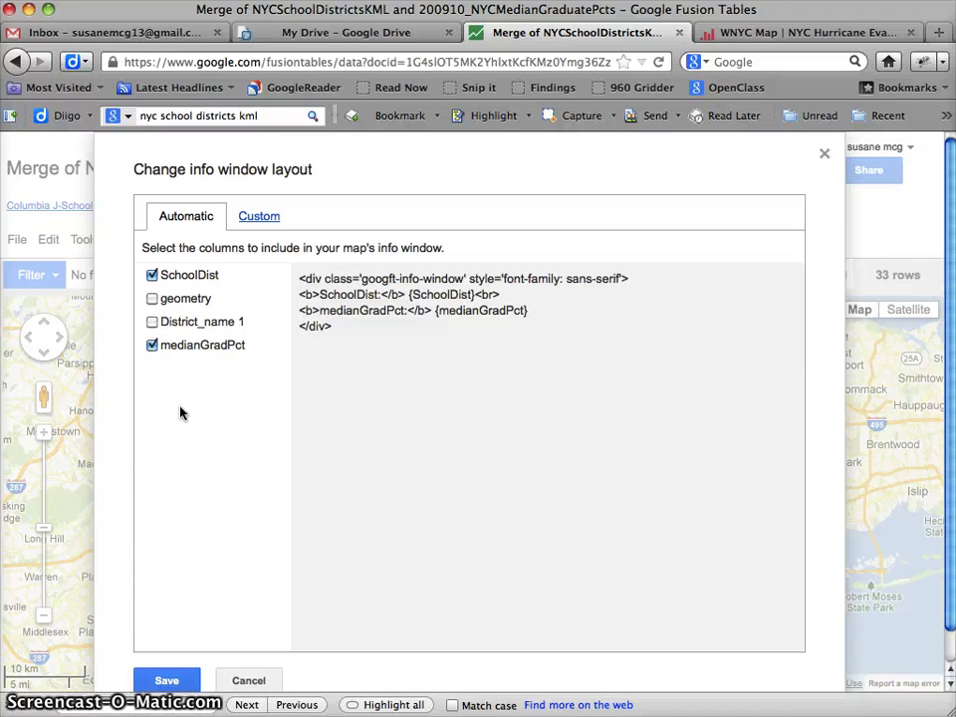
In the custom info window HTML, relabel the district field 'School district number:'.
click(259, 217)
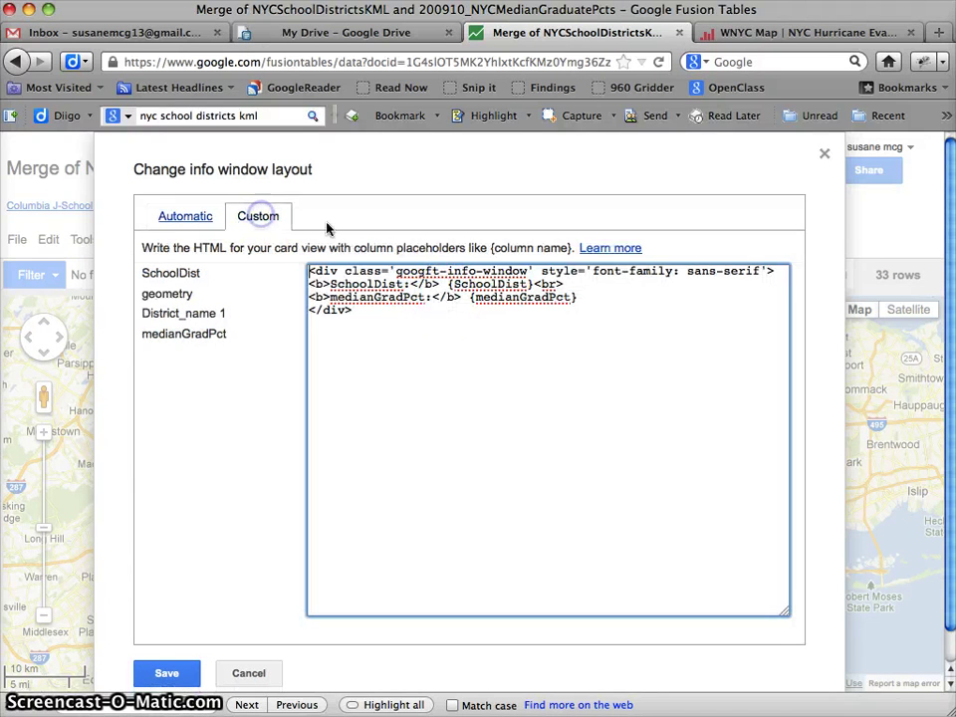
click(405, 289)
key(BackSpace)
key(BackSpace)
key(BackSpace)
key(BackSpace)
key(BackSpace)
key(BackSpace)
key(BackSpace)
key(BackSpace)
key(BackSpace)
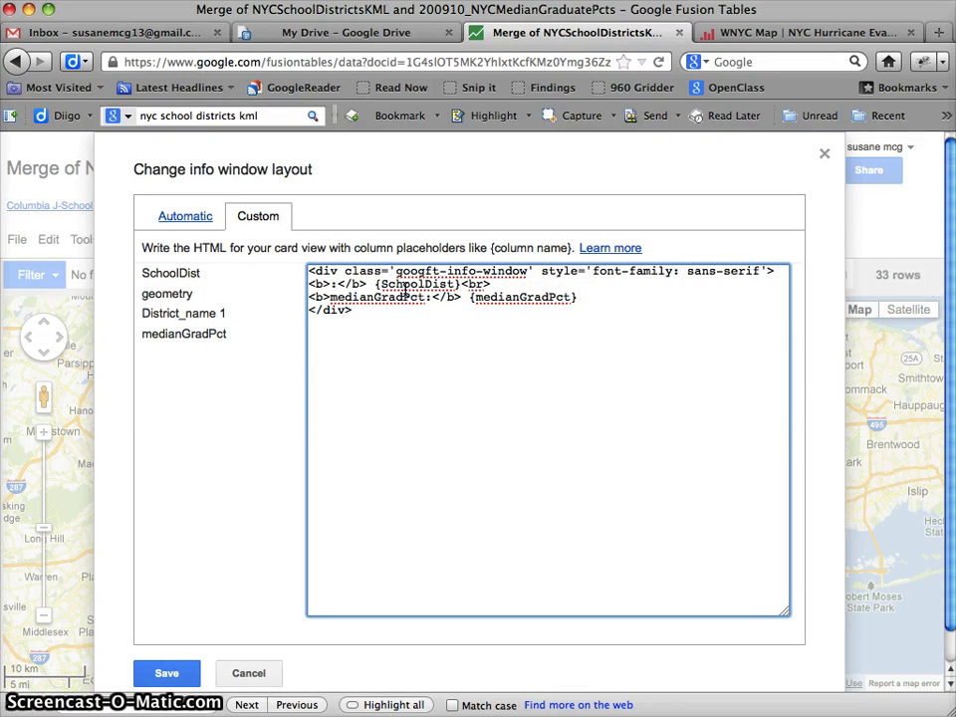
text(NYC)
key(BackSpace)
key(BackSpace)
key(BackSpace)
text(School Dis)
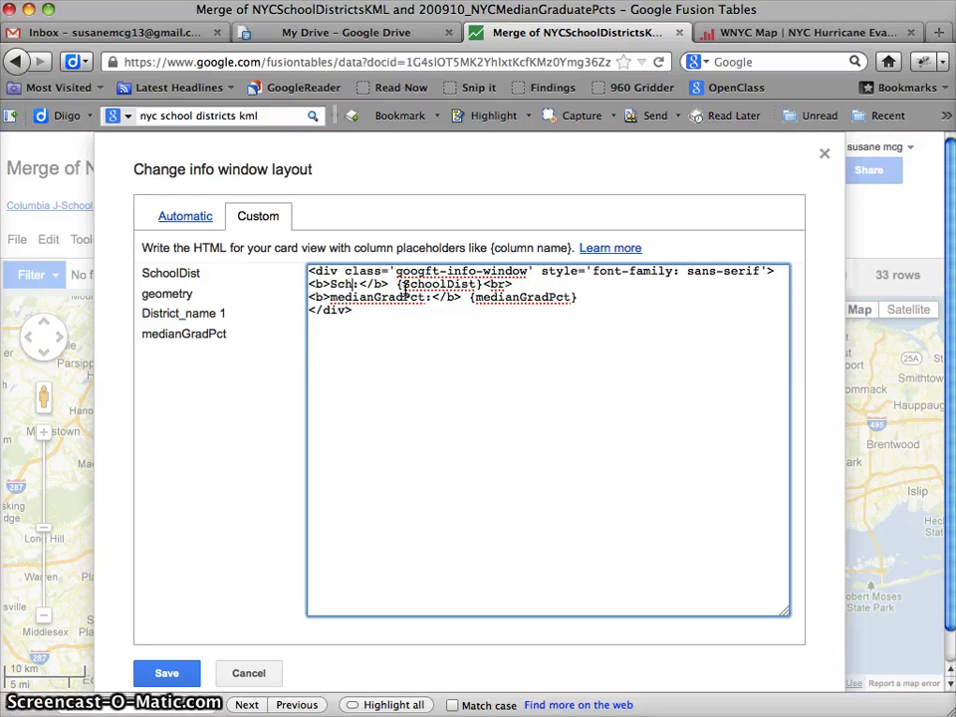
text(trict)
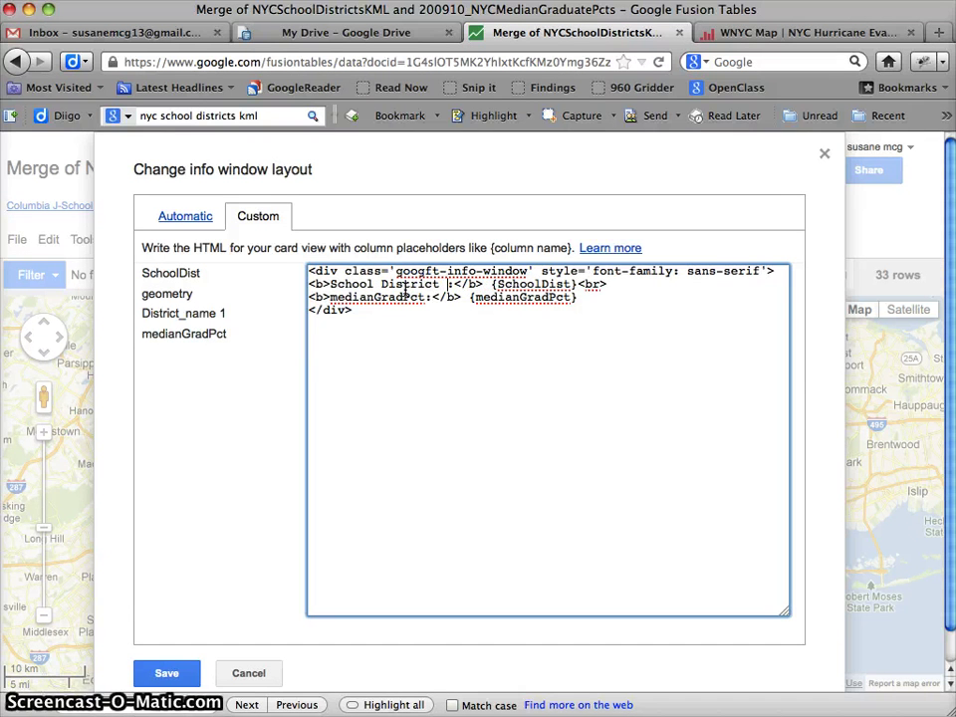
key(Delete)
key(BackSpace)
key(BackSpace)
key(BackSpace)
key(BackSpace)
key(BackSpace)
key(BackSpace)
key(BackSpace)
key(BackSpace)
key(BackSpace)
text(dist)
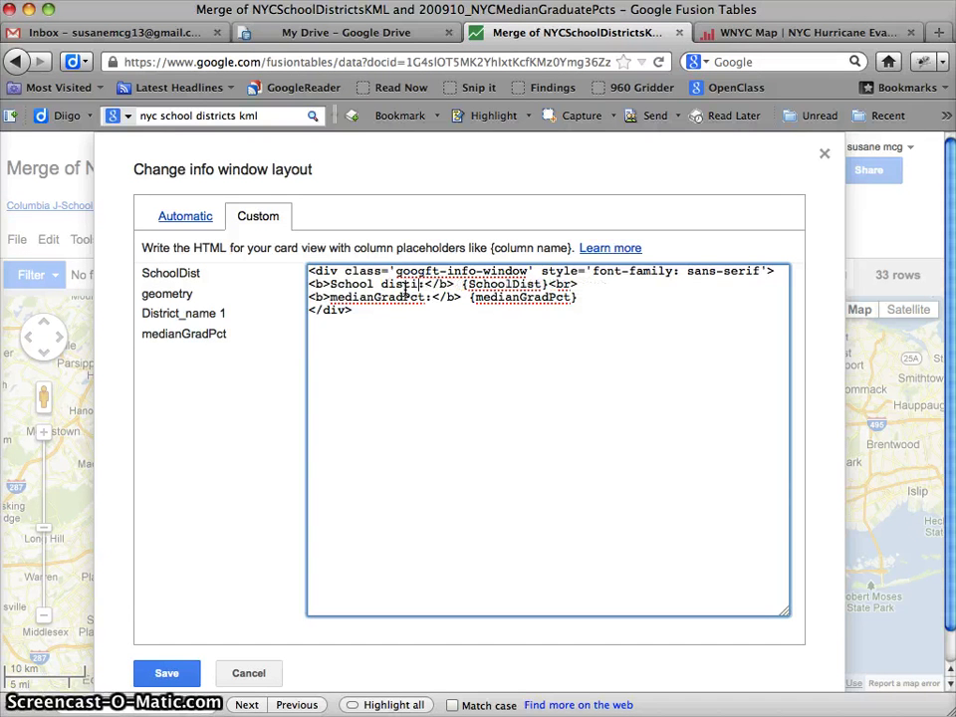
text(rict number)
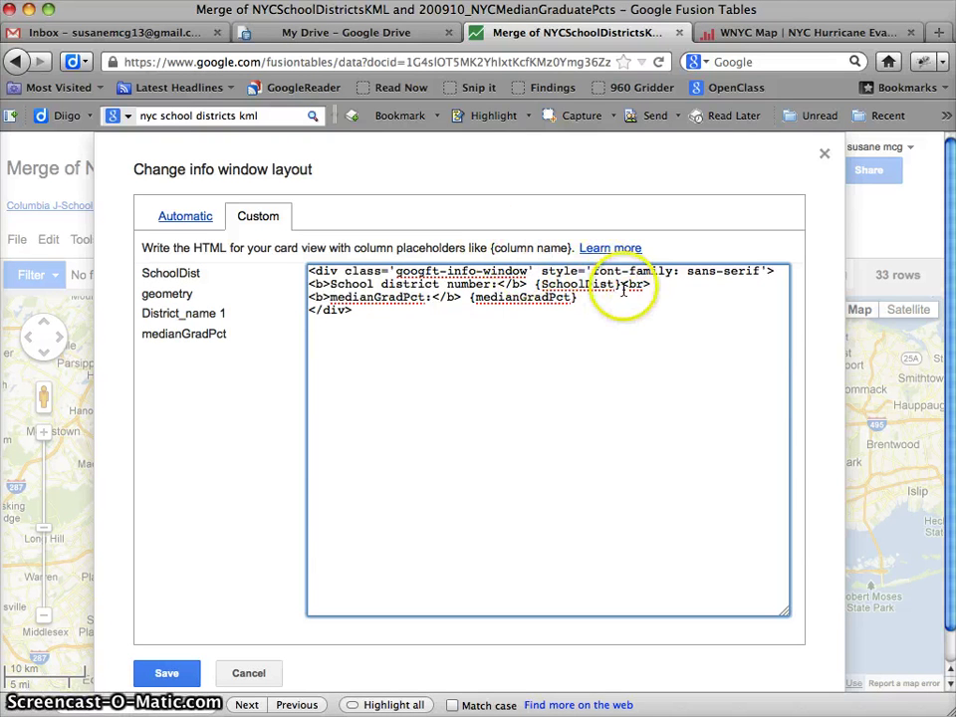
drag(622, 284, 490, 285)
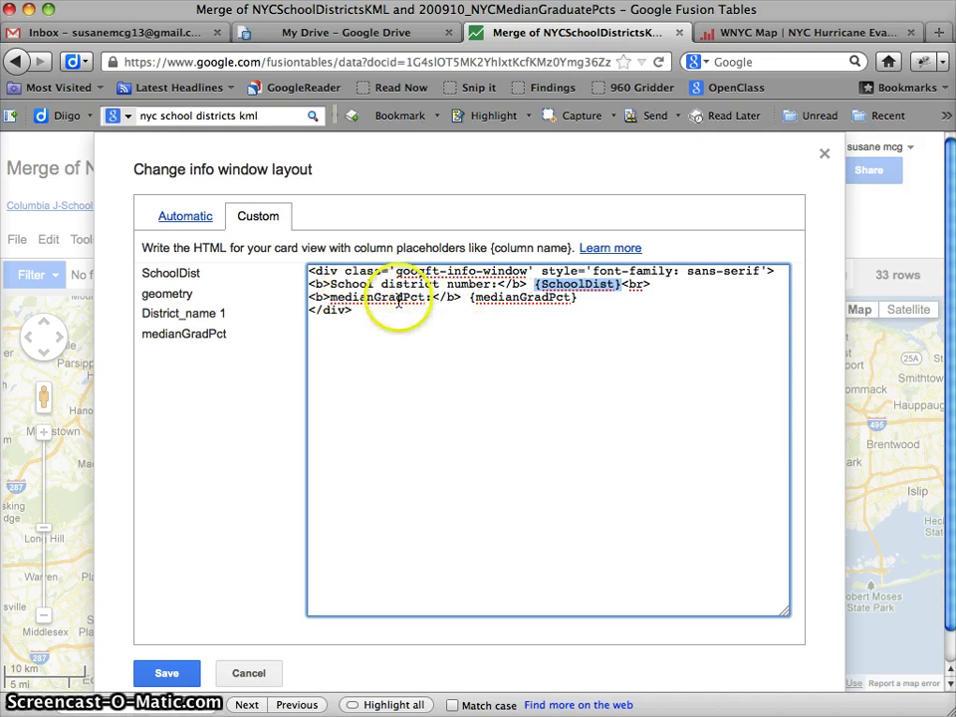
Replace the medianGradPct label with 'Median graduation rate (%)'.
drag(431, 298, 337, 304)
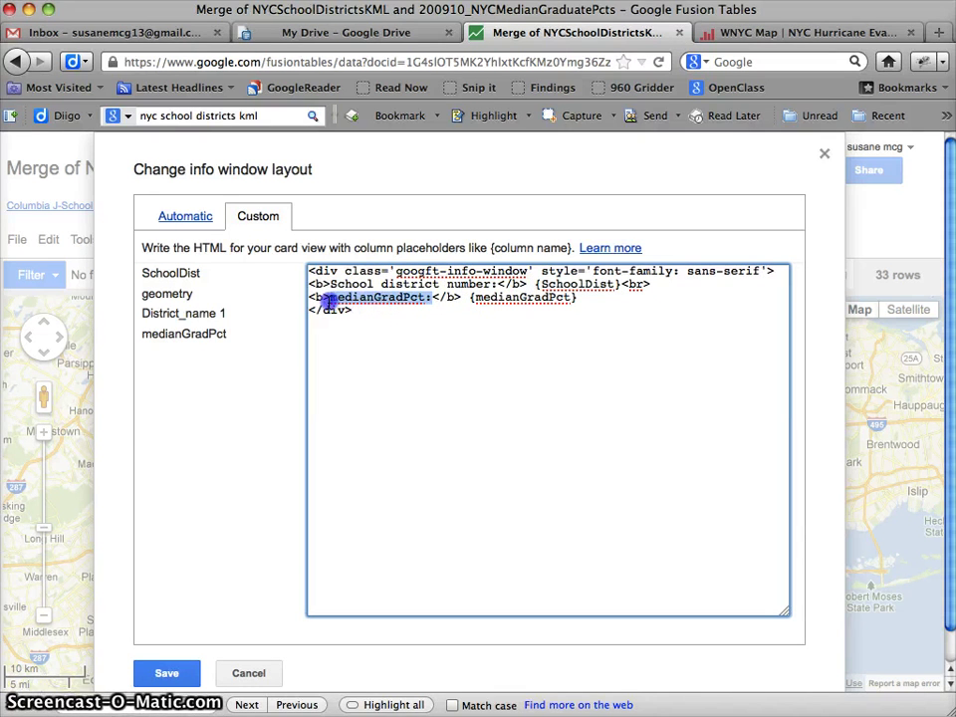
text(Medi)
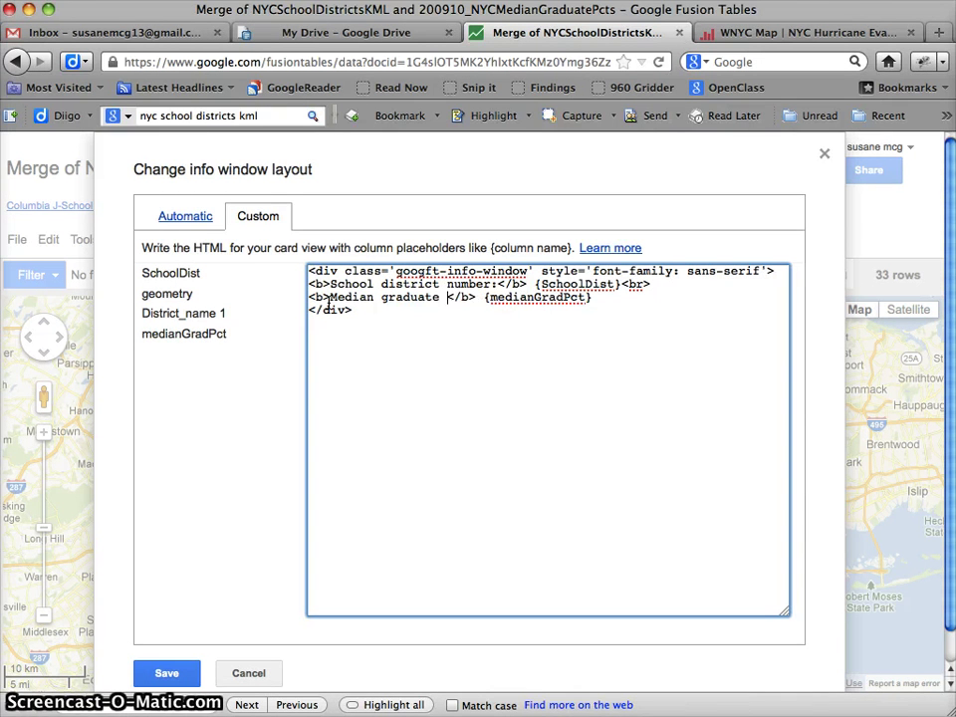
key(BackSpace)
key(BackSpace)
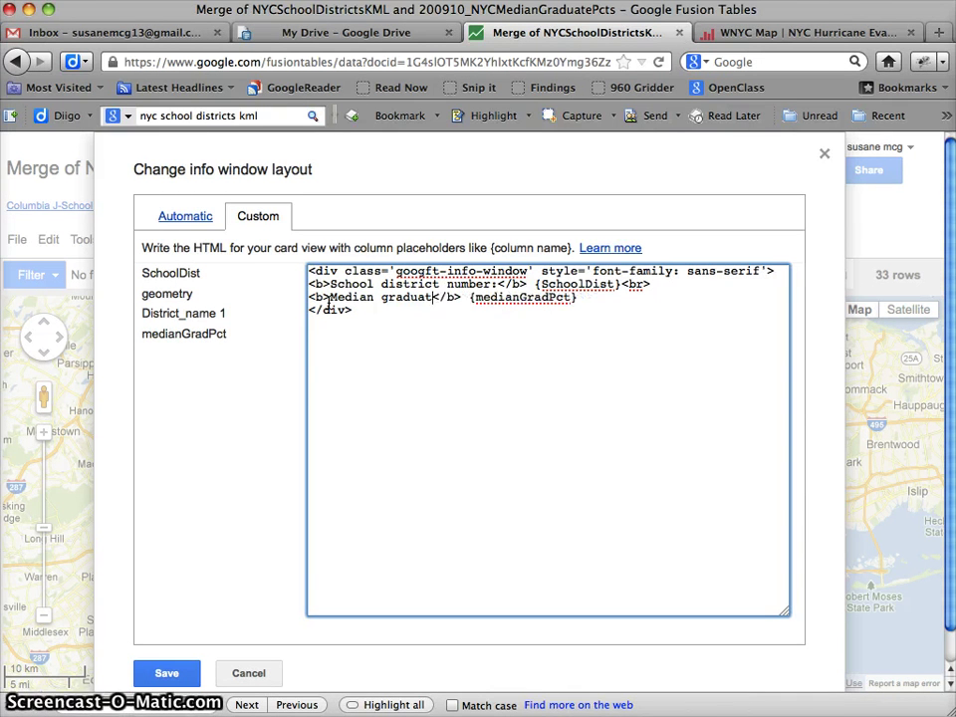
text(ion rate )
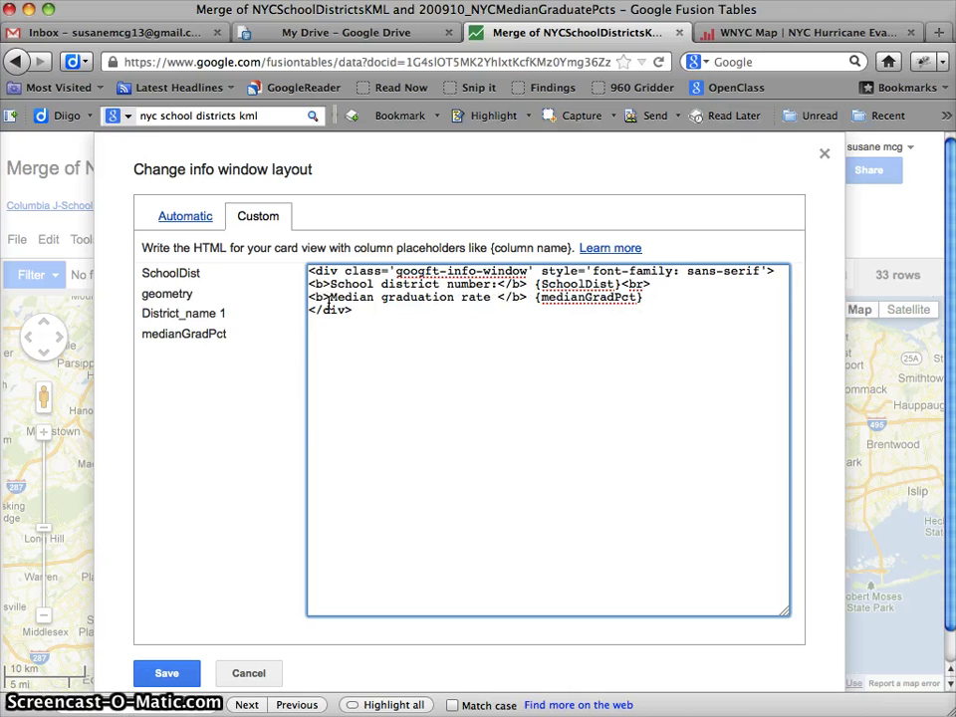
text(()
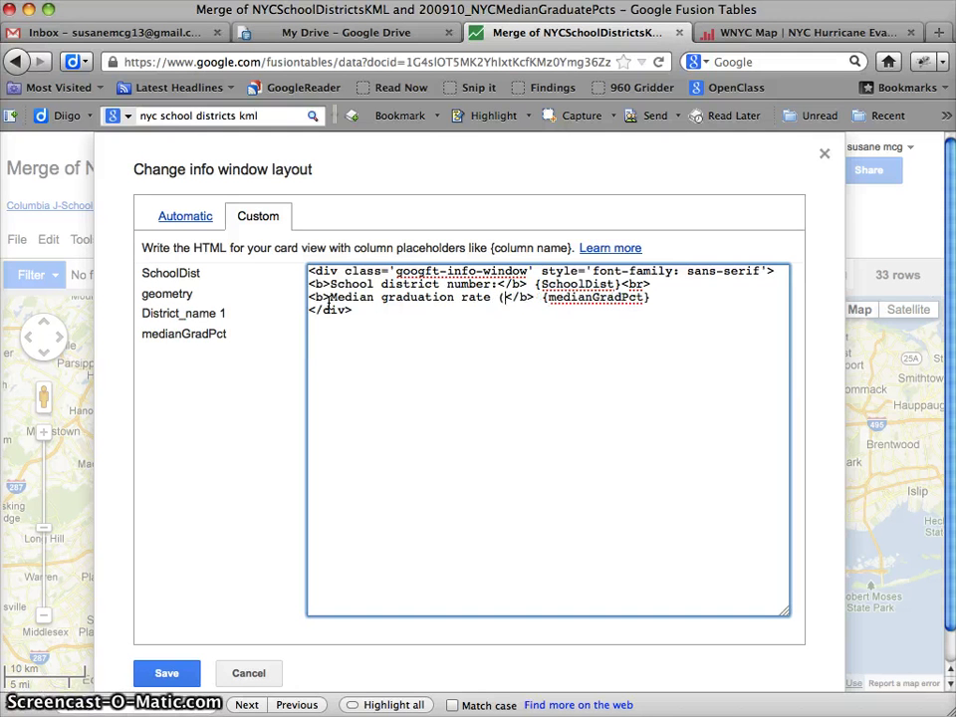
text(%))
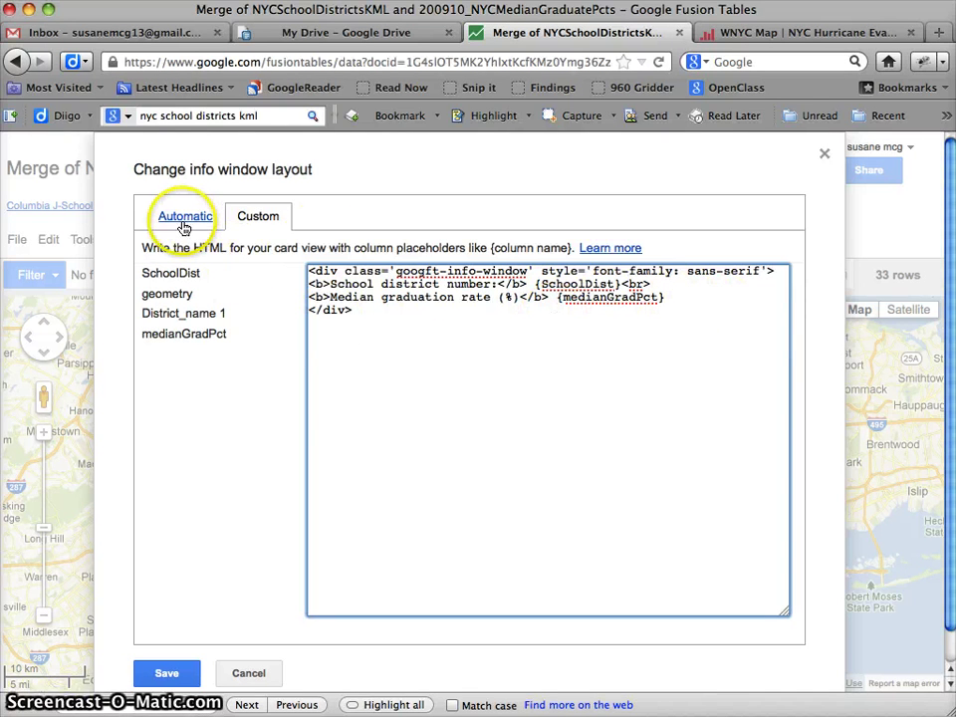
Save the custom info window, then preview the popups for districts 24 and 28.
click(162, 679)
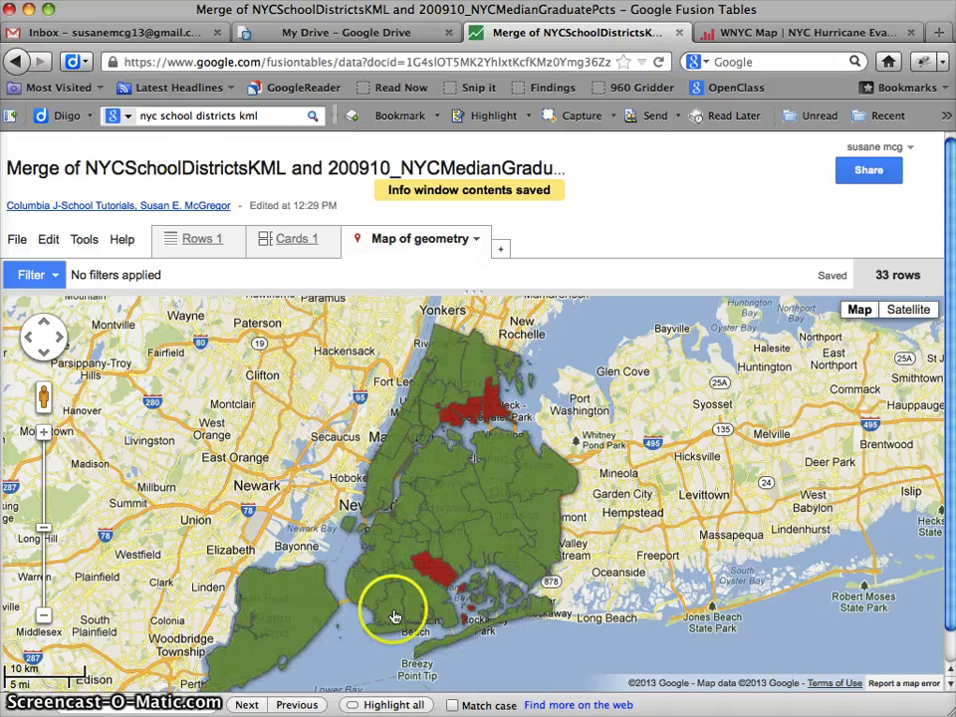
click(455, 508)
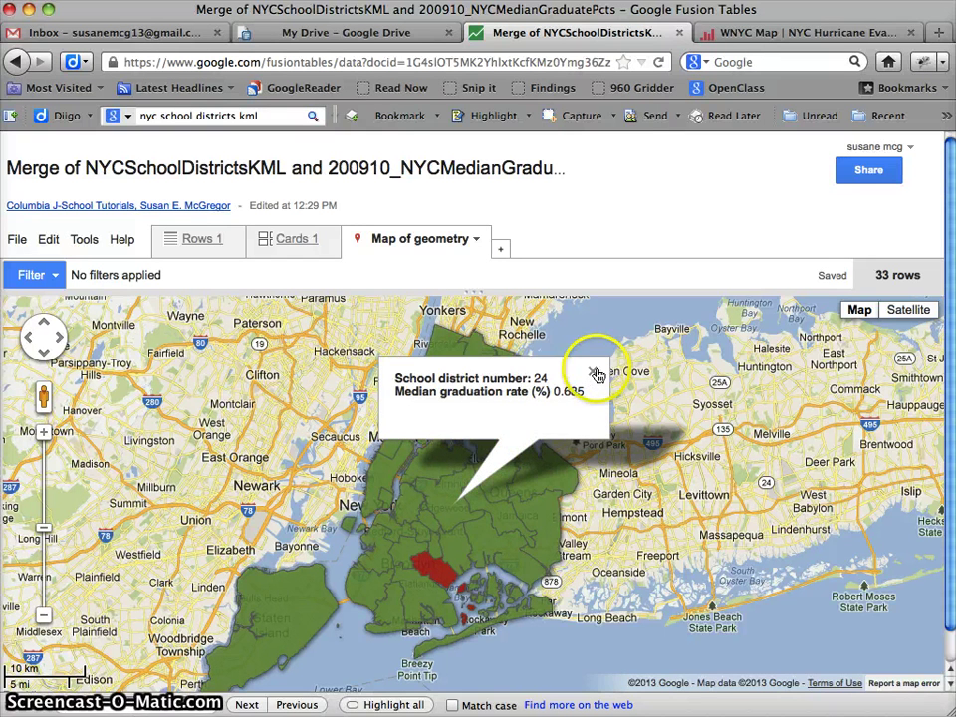
click(520, 516)
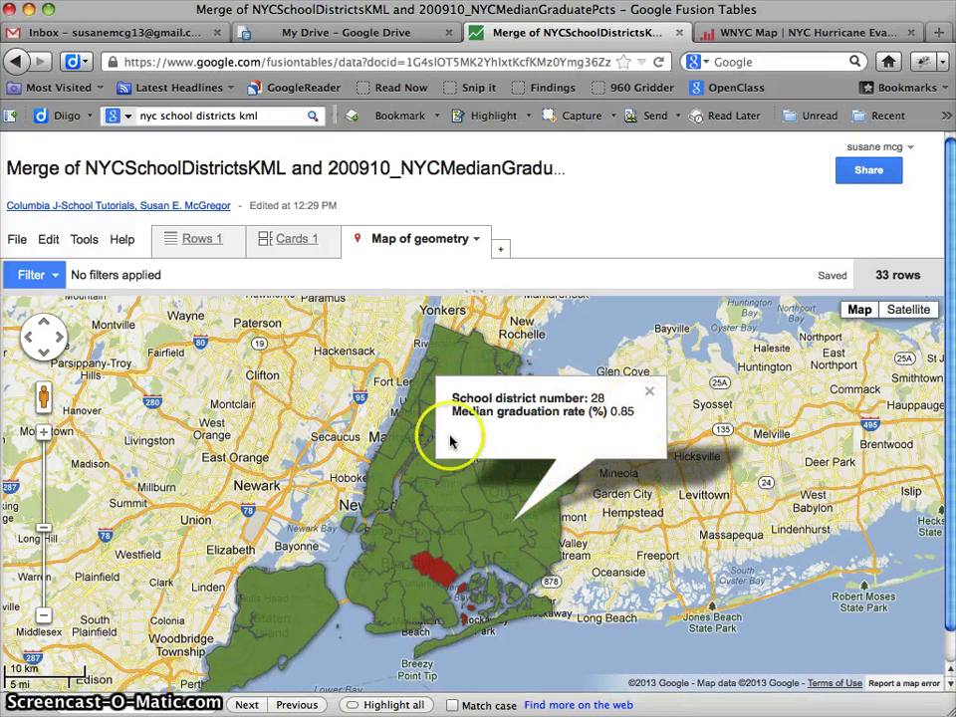
click(648, 392)
click(477, 242)
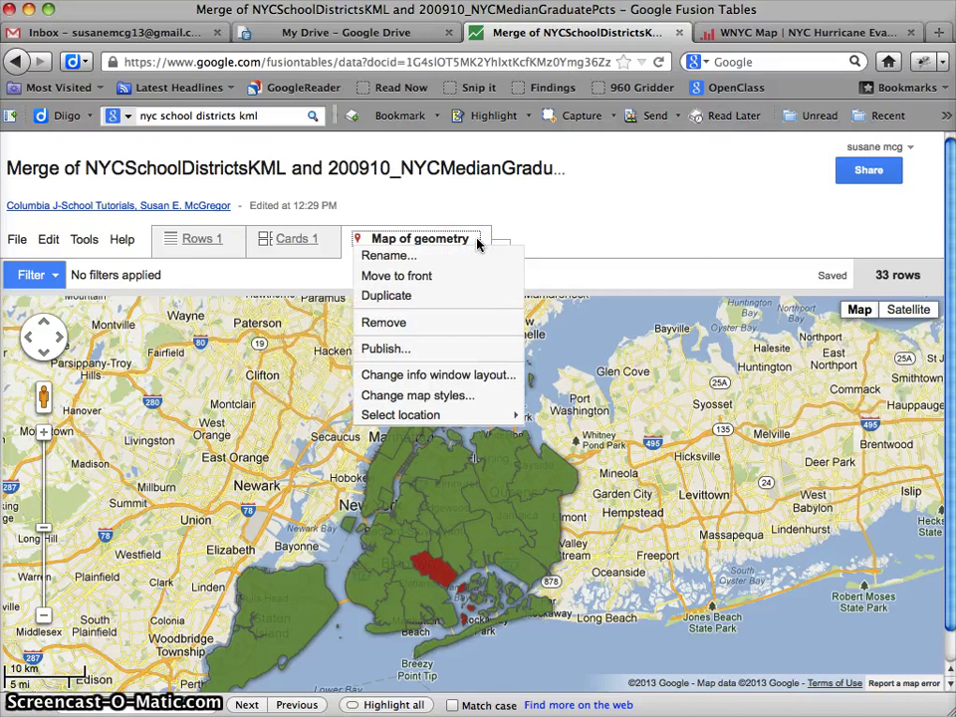
Add '*Note, data reflects 2006 4-year cohort.' below the graduation line, fix '(%)', and save.
click(435, 375)
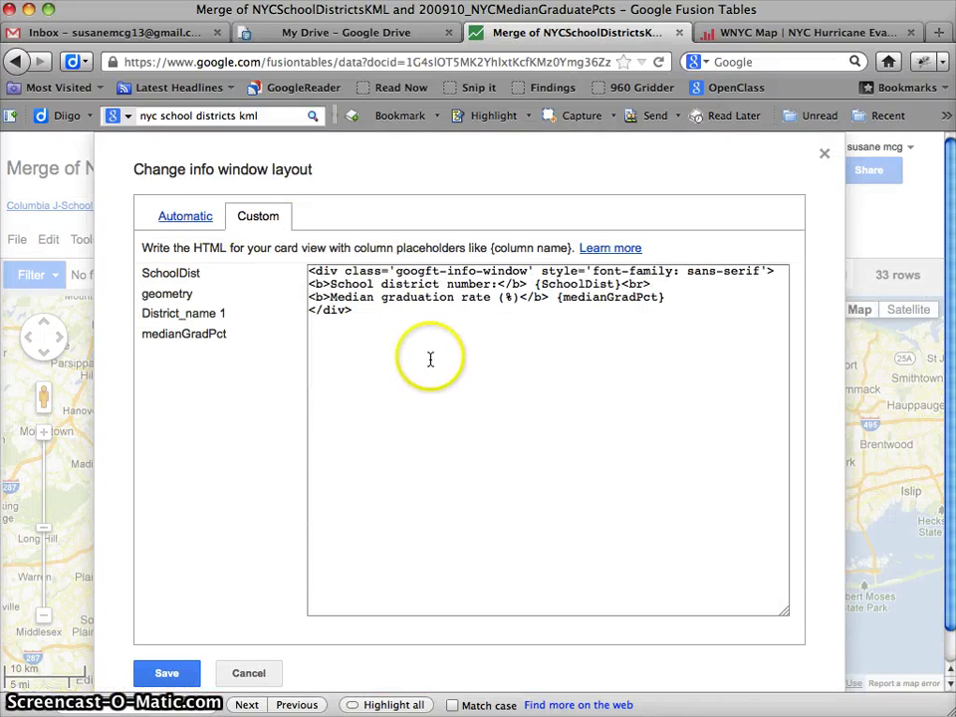
click(393, 311)
click(670, 294)
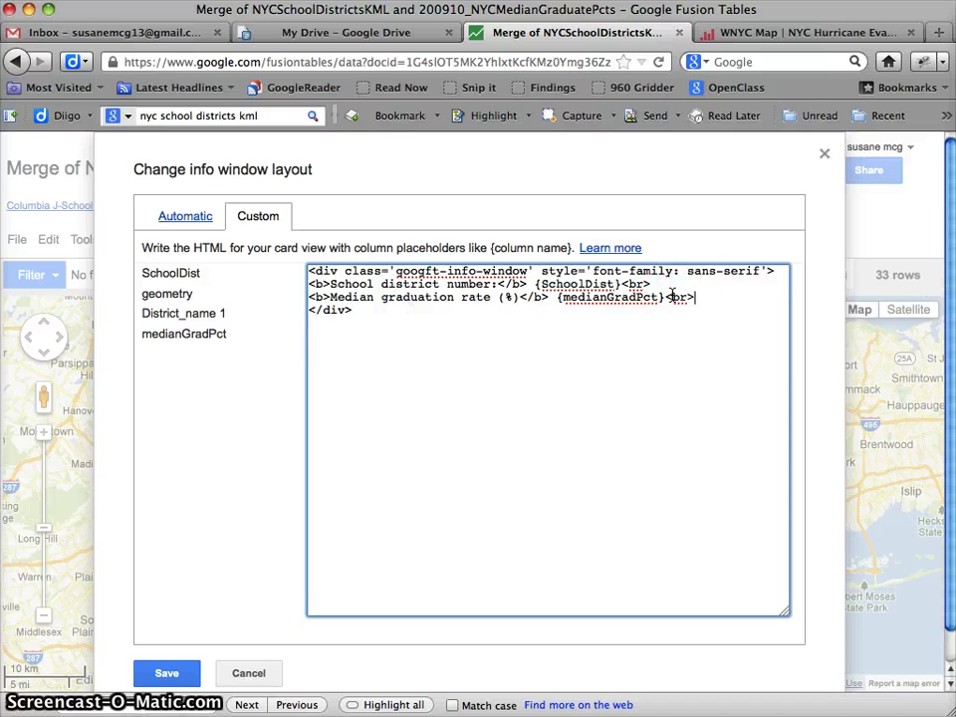
text(*N)
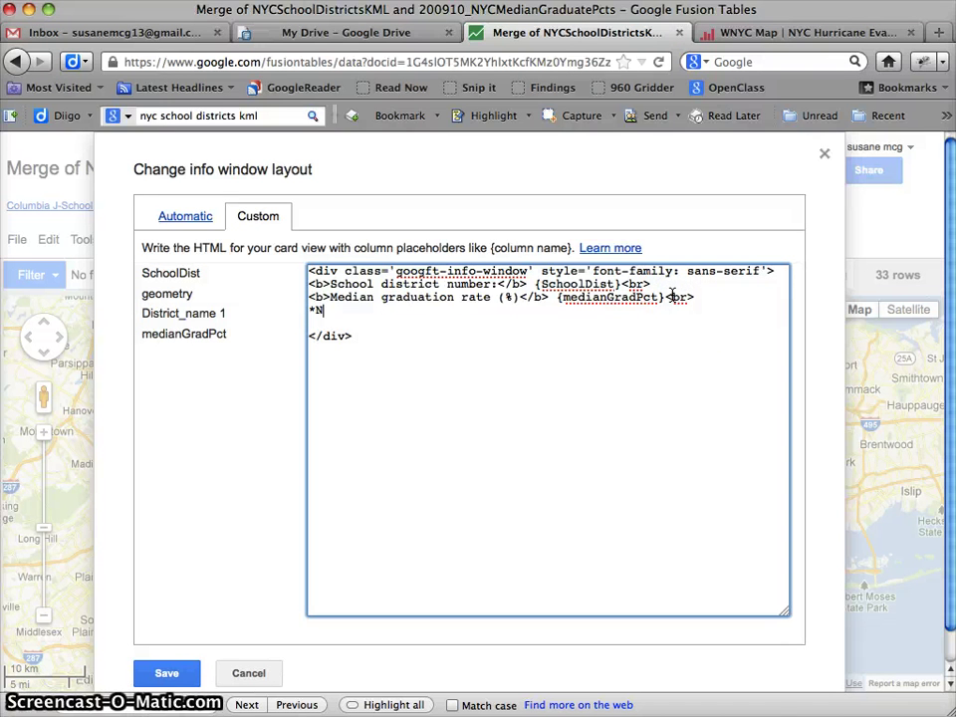
text(ote, data reflects 2006 4-year cohort)
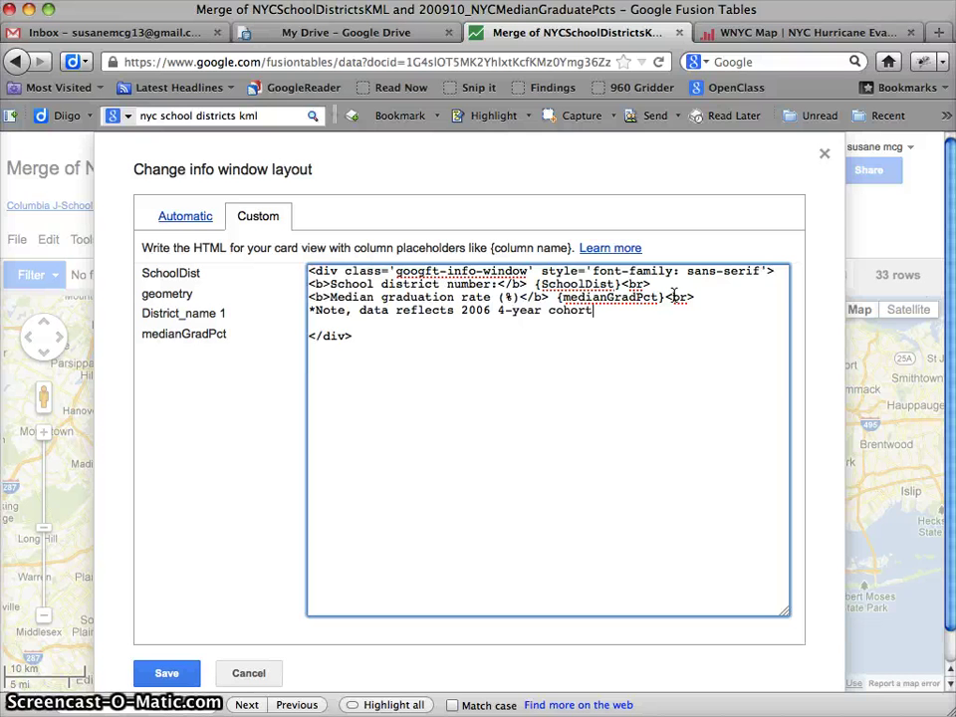
text(.)
click(397, 324)
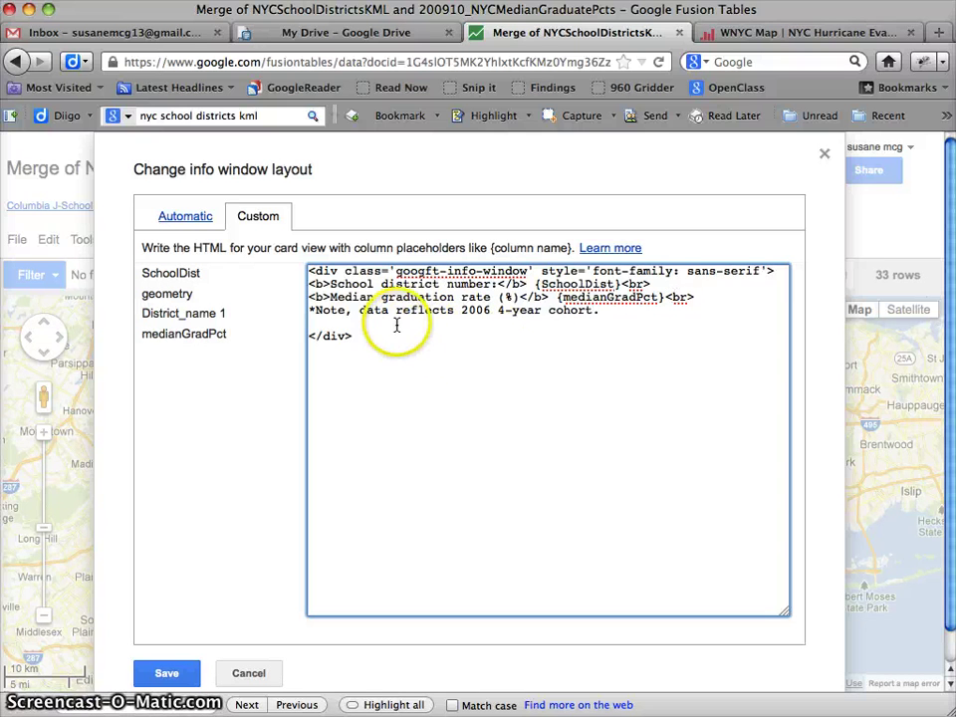
key(BackSpace)
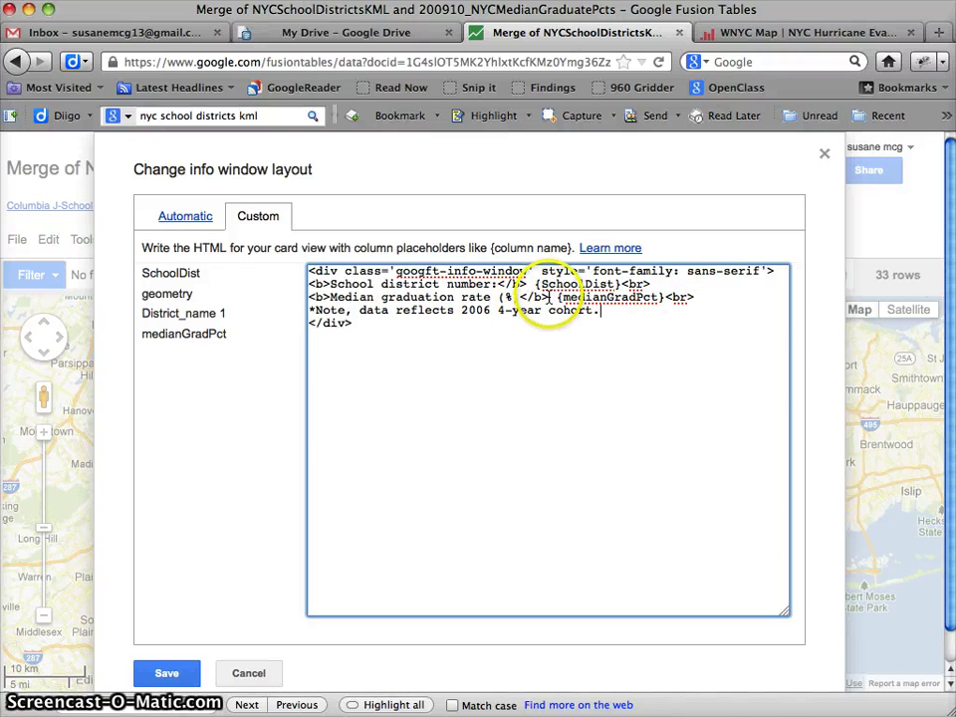
double_click(518, 297)
text()<)
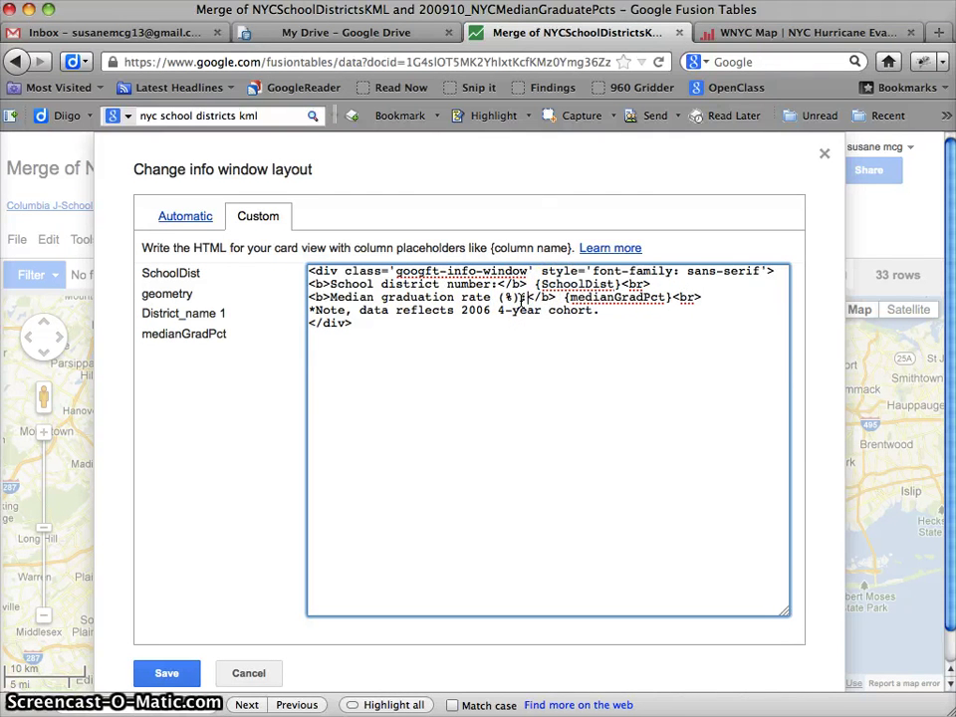
click(177, 675)
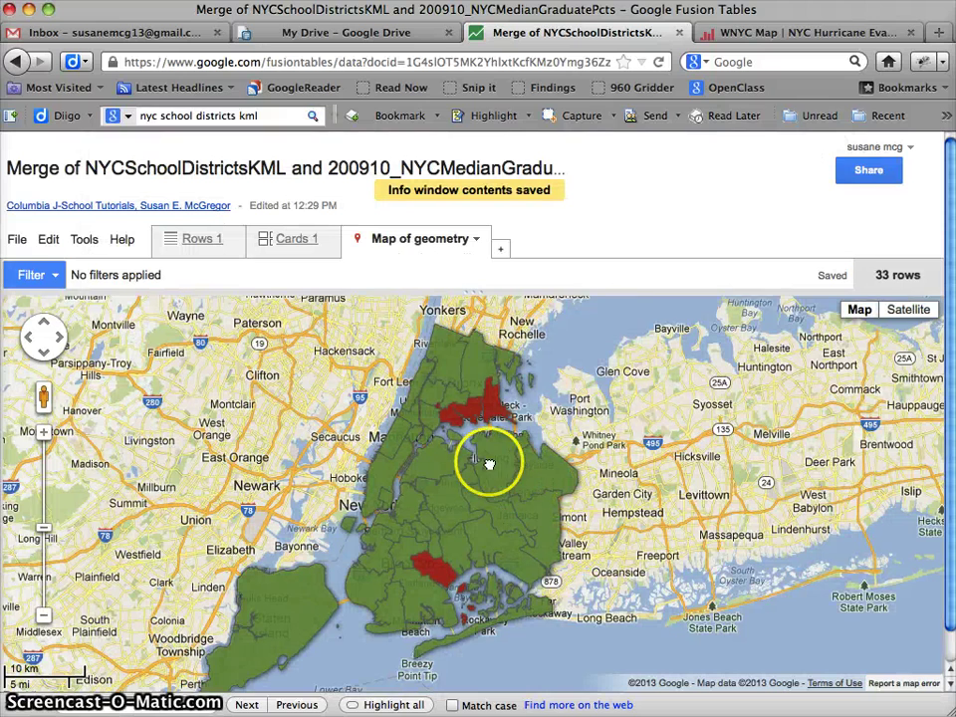
Preview the district 25 popup with its note, browse the rows, then return to the district map.
click(548, 484)
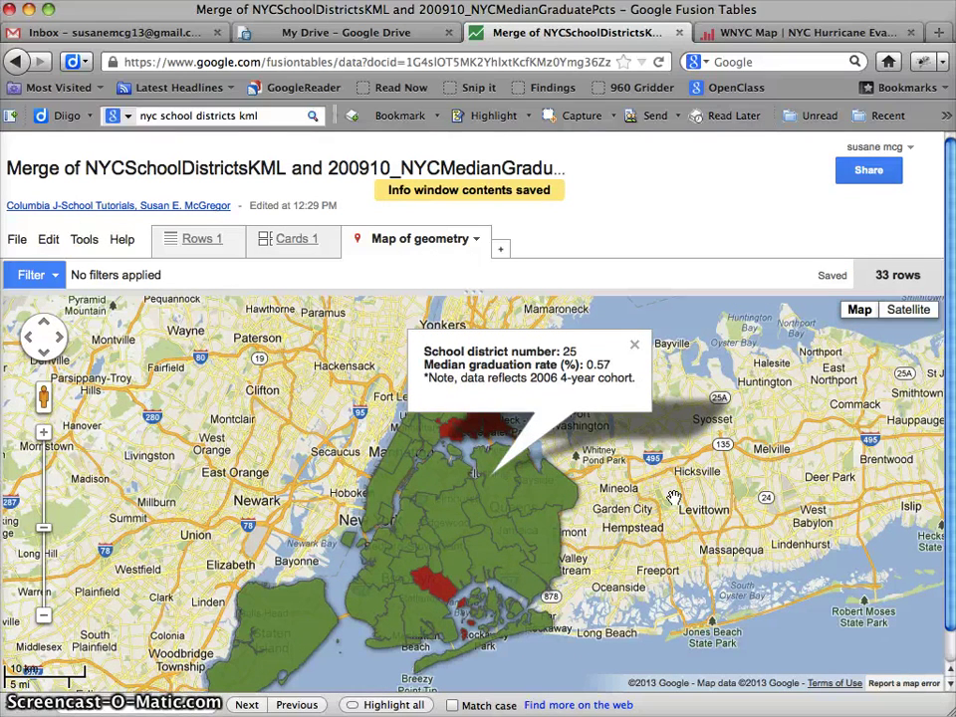
click(635, 349)
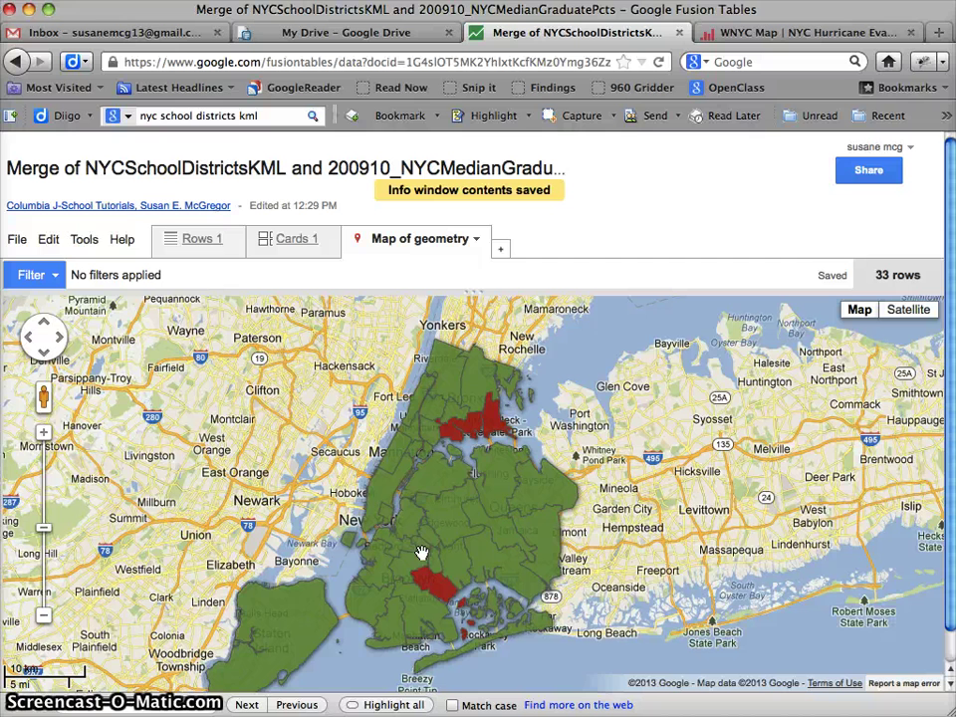
click(412, 559)
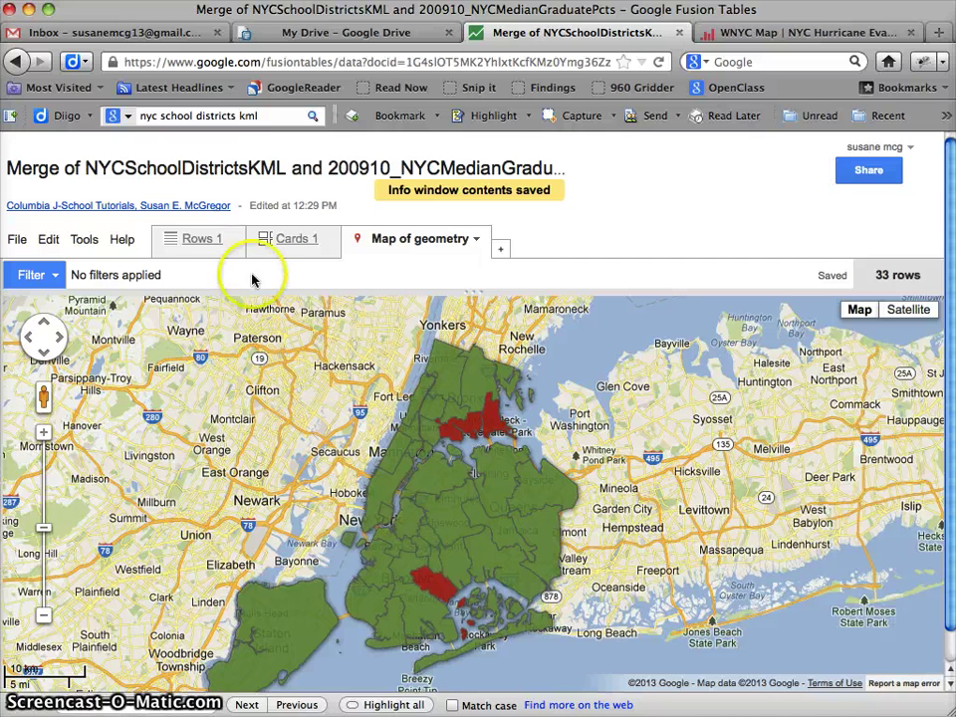
click(204, 243)
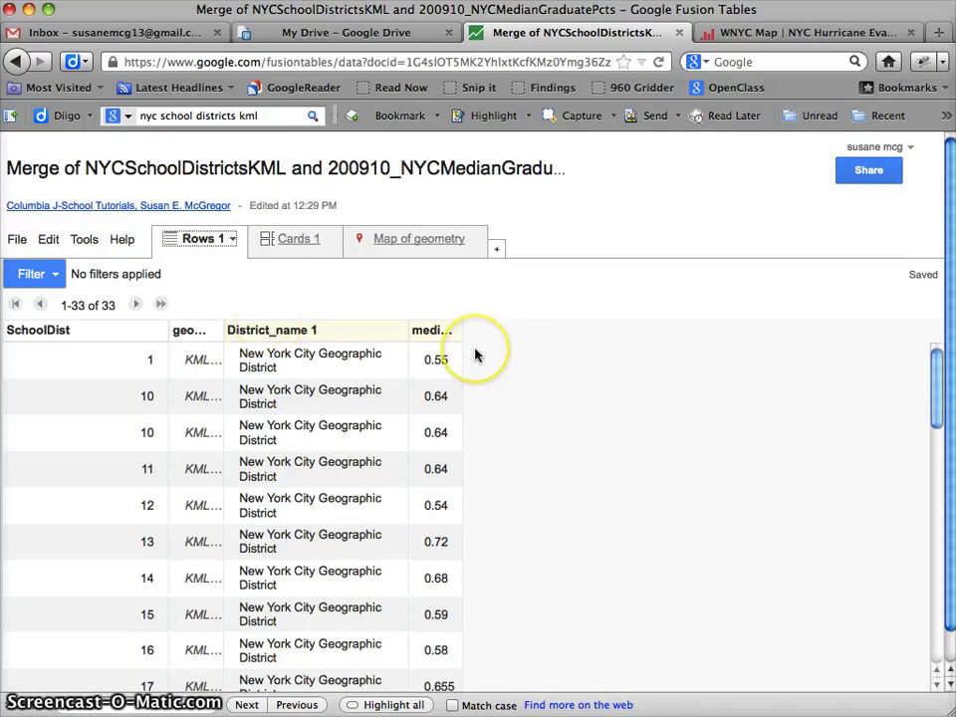
click(506, 354)
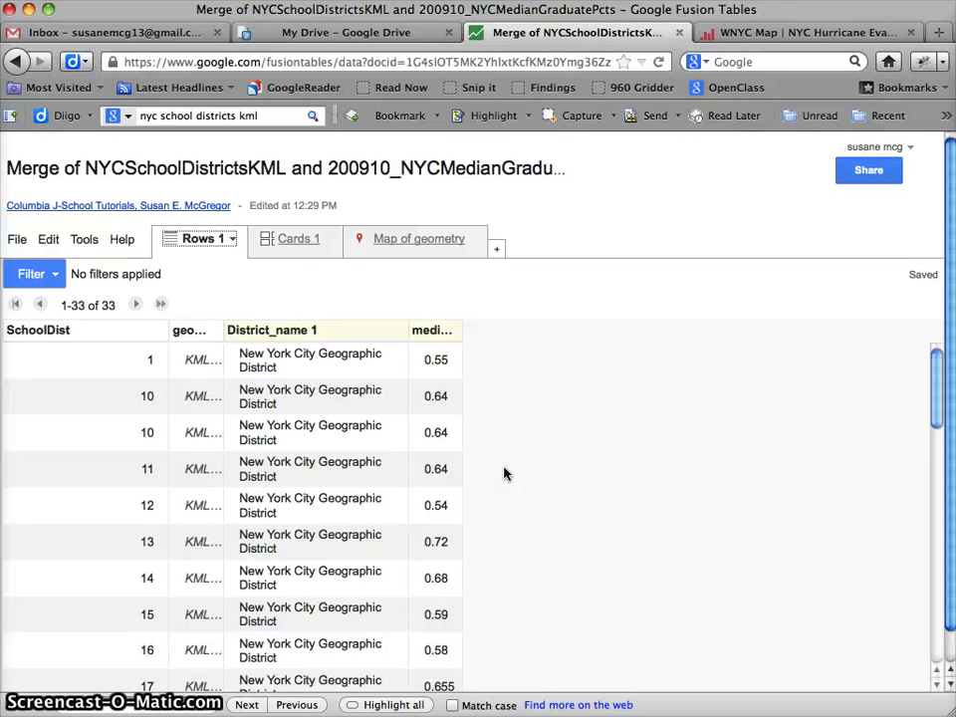
click(499, 410)
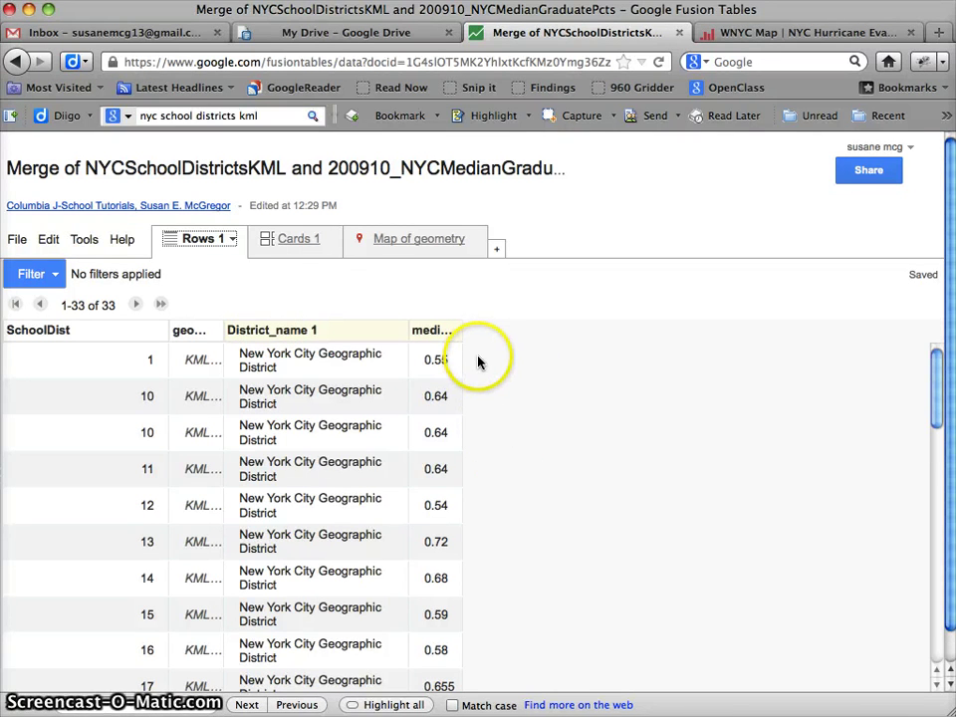
click(495, 639)
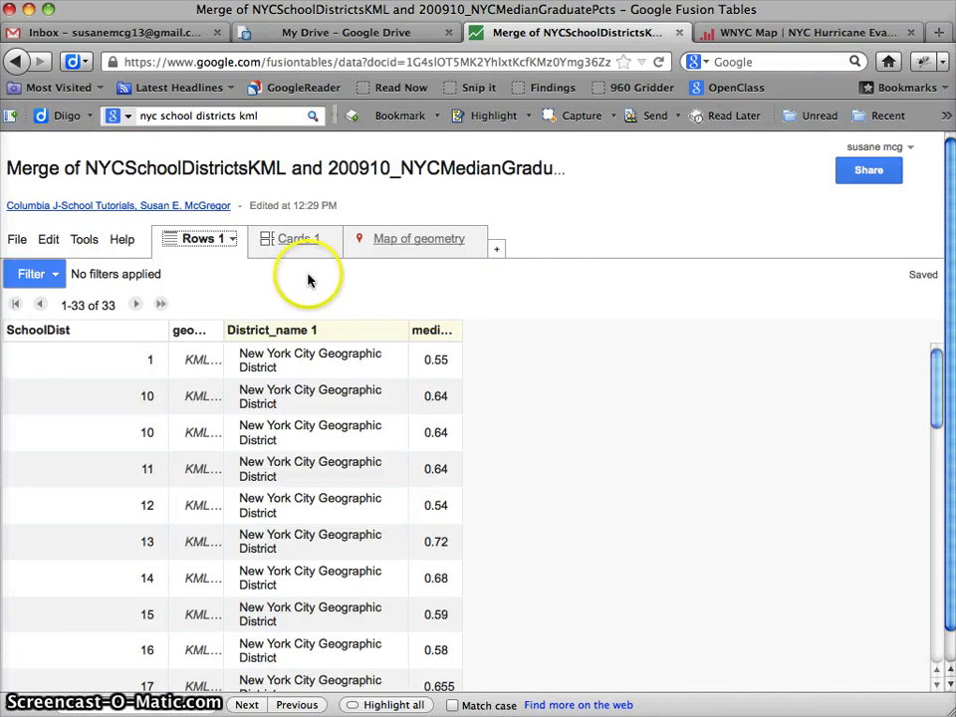
click(409, 245)
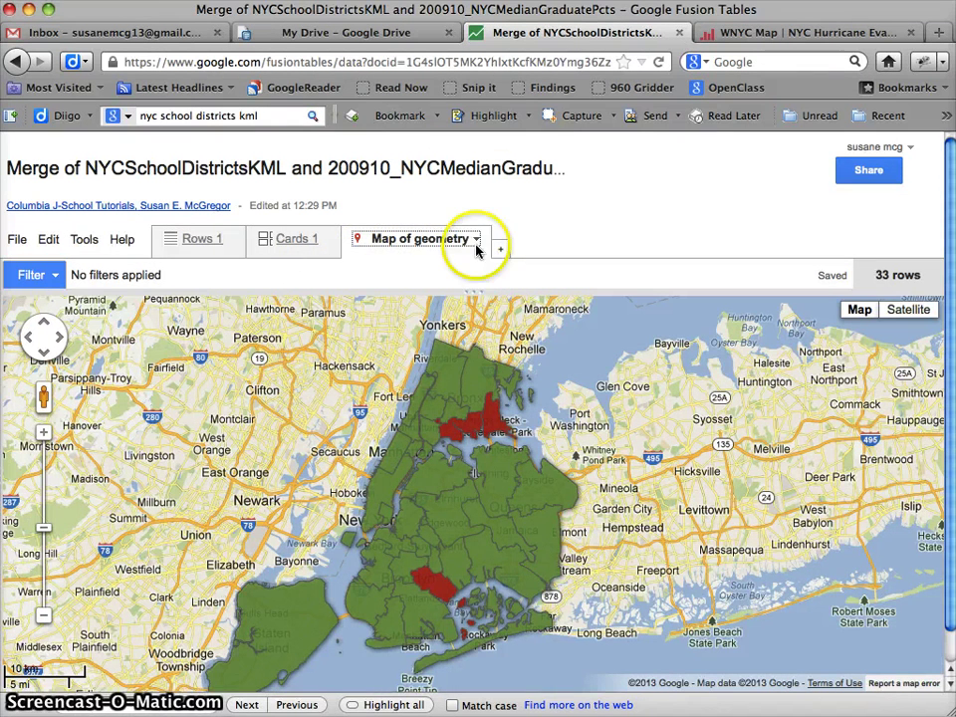
Add a top-right polygon fill legend with link text 'Source: NYS Dept of Ed' and save.
click(475, 242)
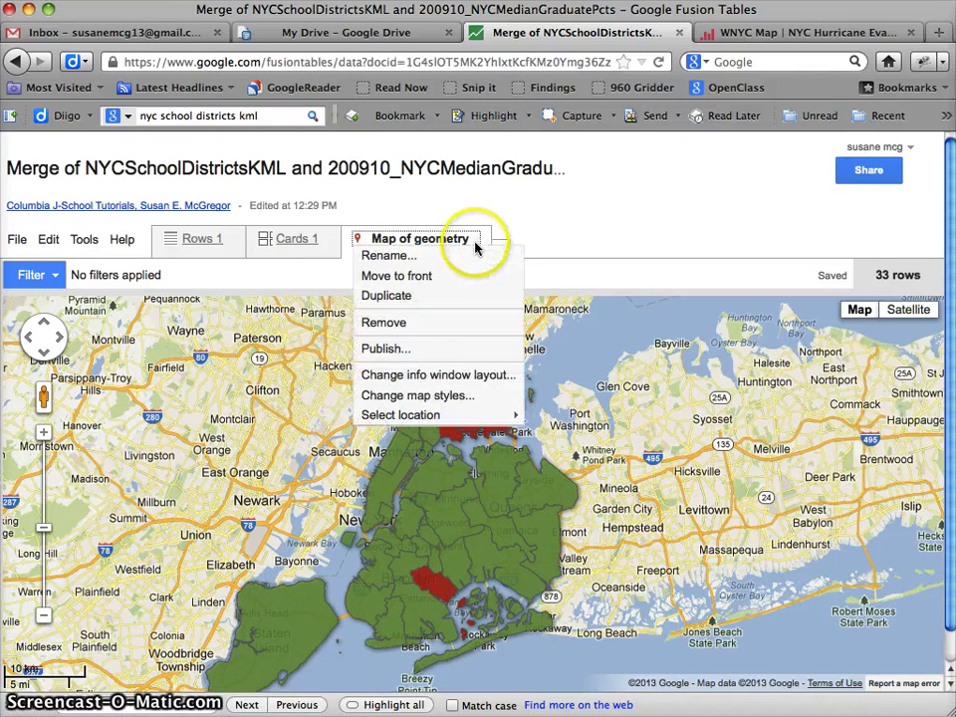
click(423, 397)
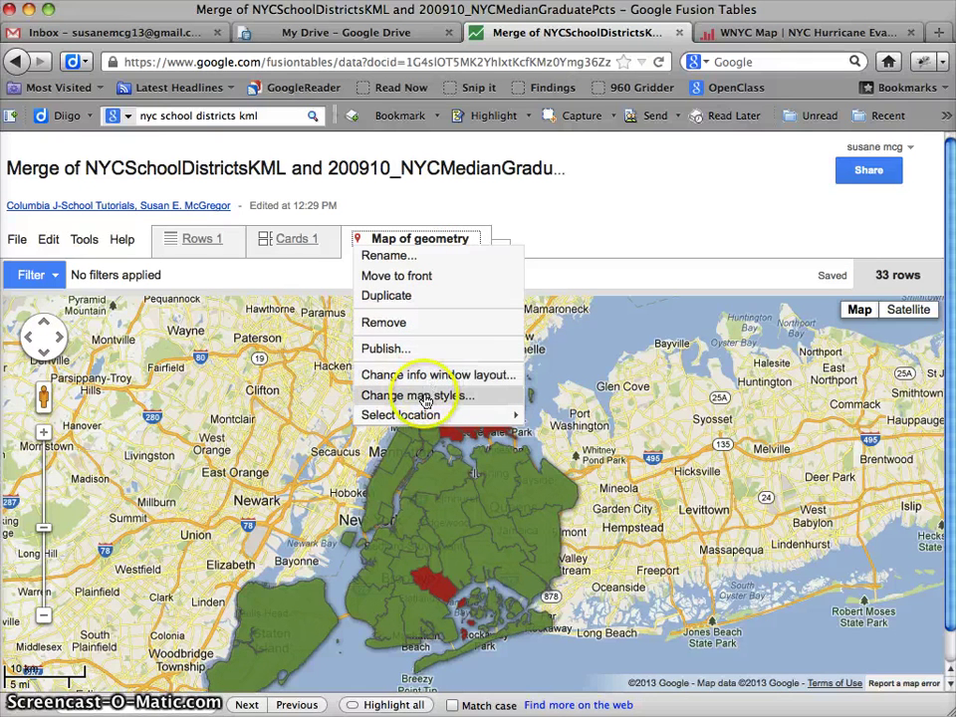
click(423, 397)
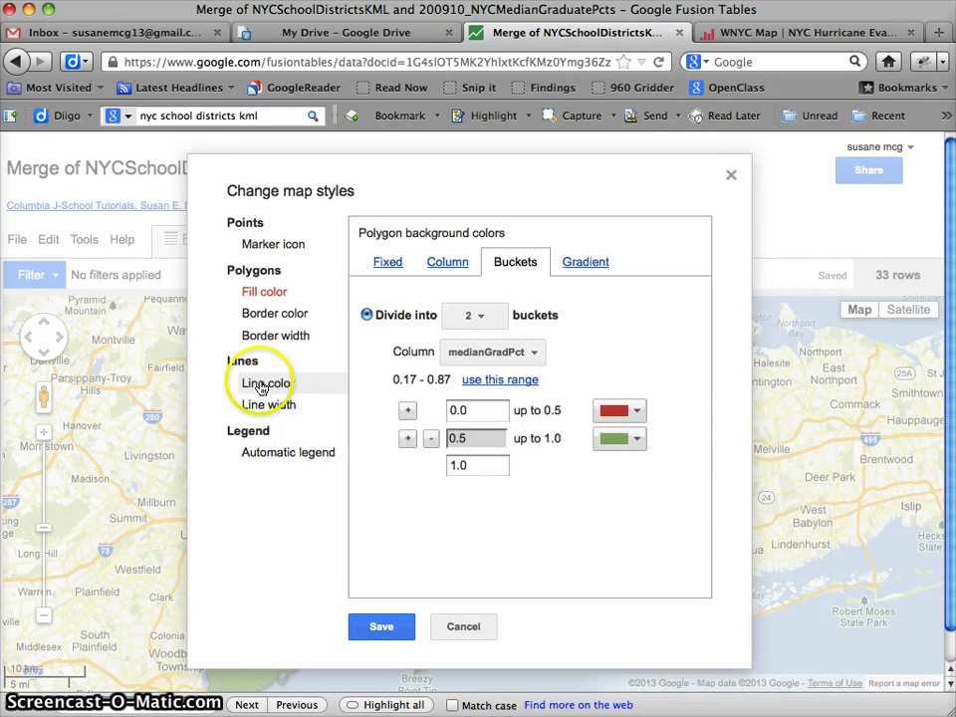
click(275, 454)
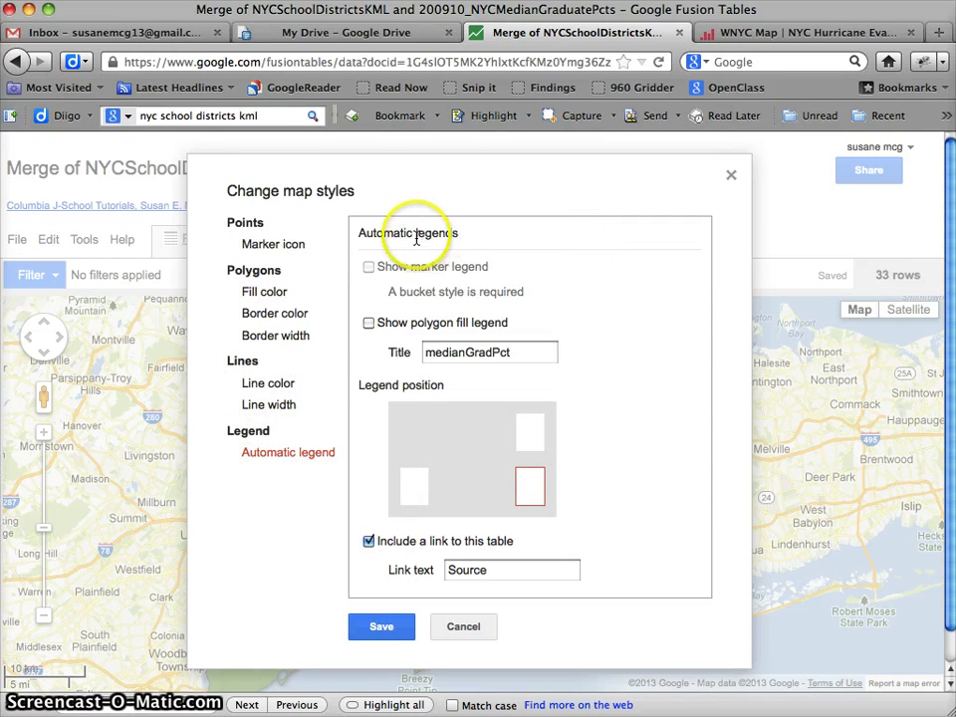
click(368, 323)
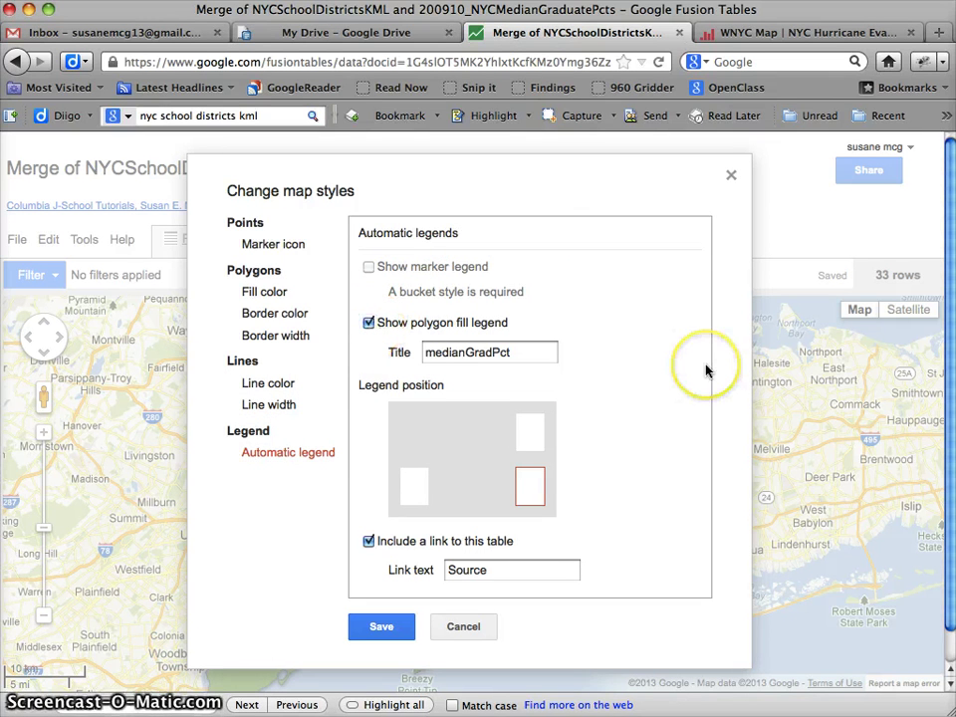
click(529, 436)
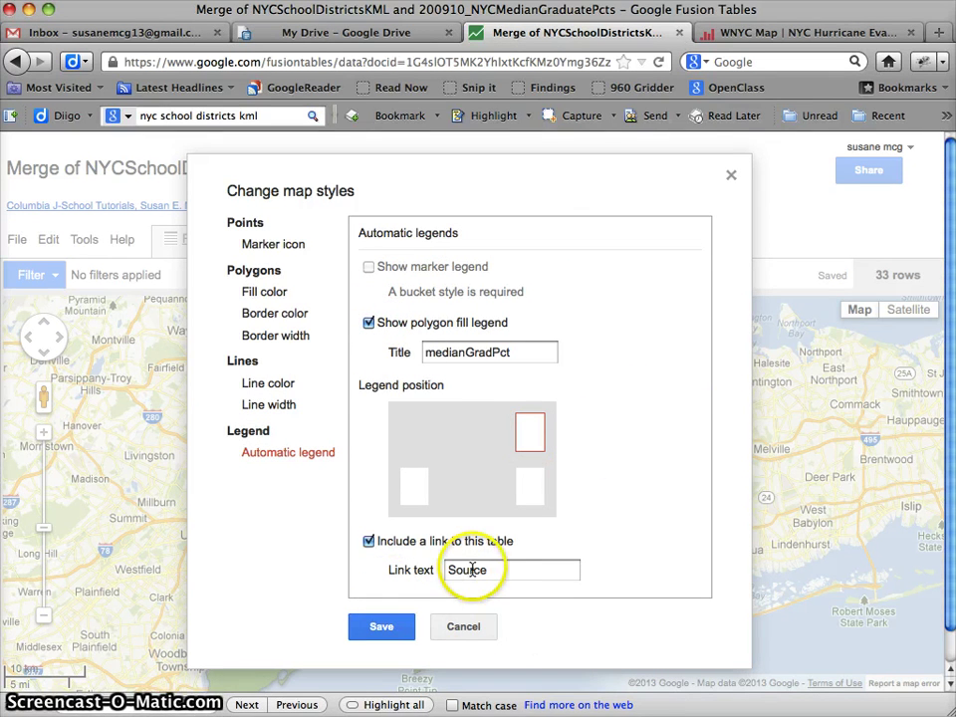
drag(503, 570, 418, 571)
text(Source: NYS Dept)
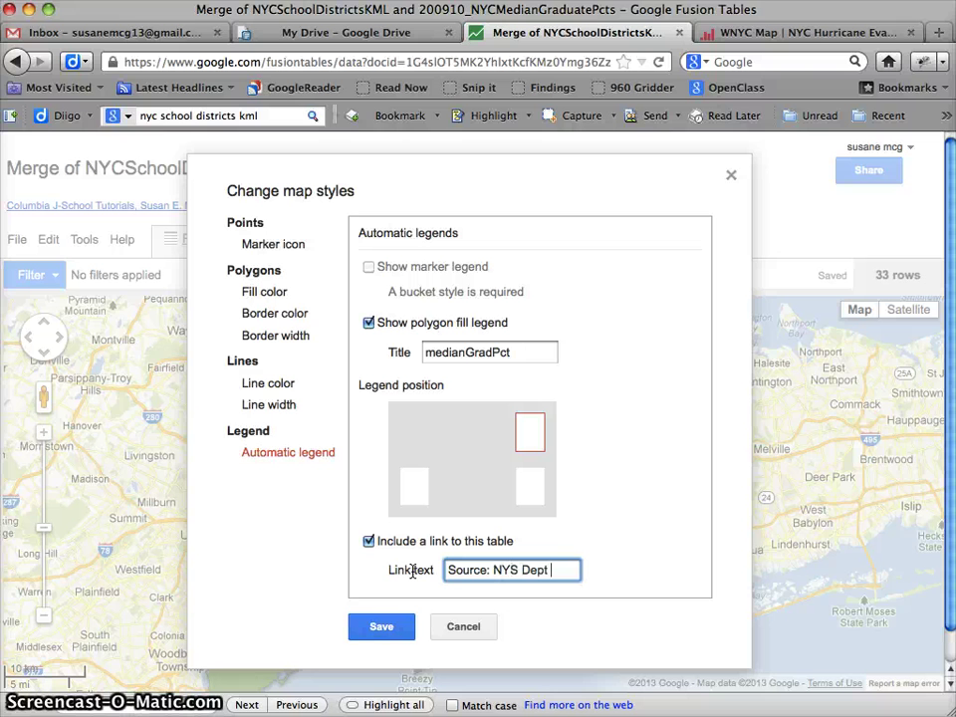
text(of Ed)
click(378, 625)
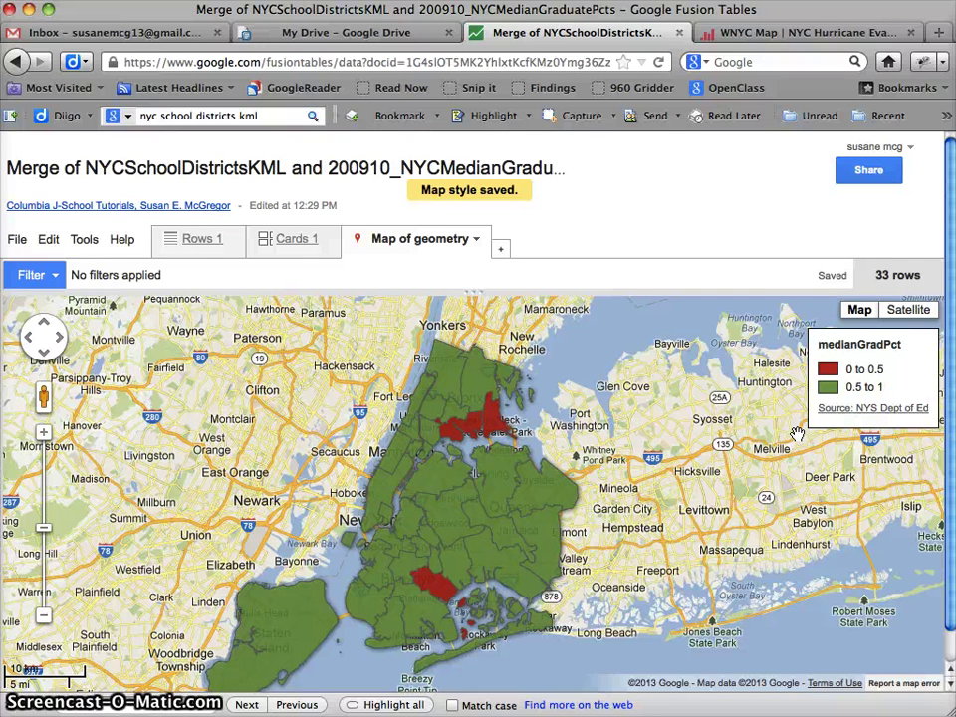
In Change map styles, replace the legend title medianGradPct with 'Median Graduation Pct' and save.
click(479, 250)
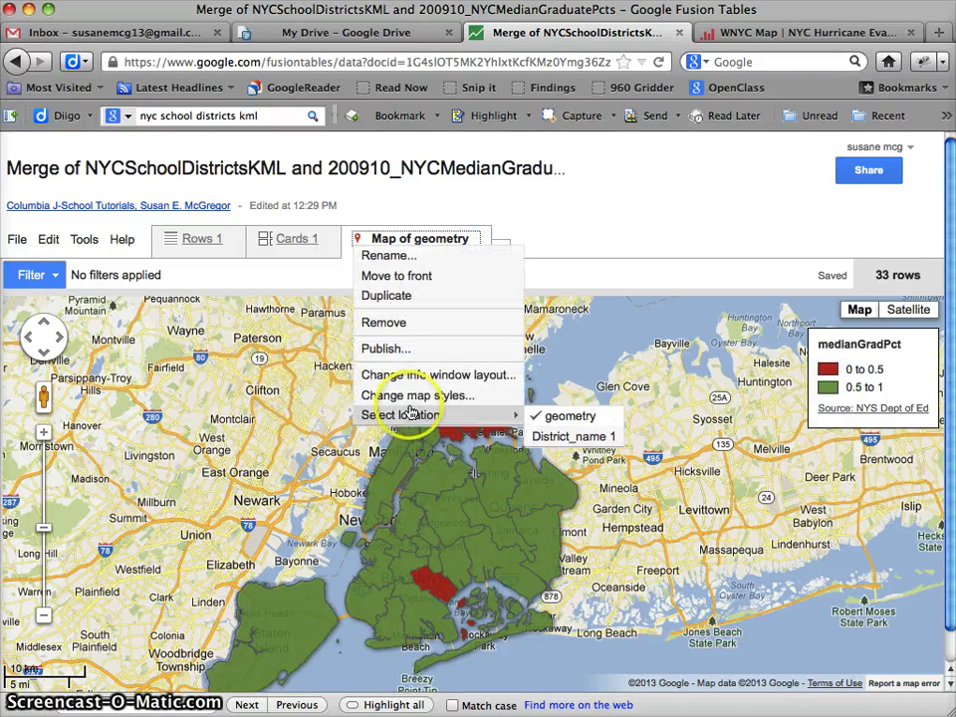
click(403, 395)
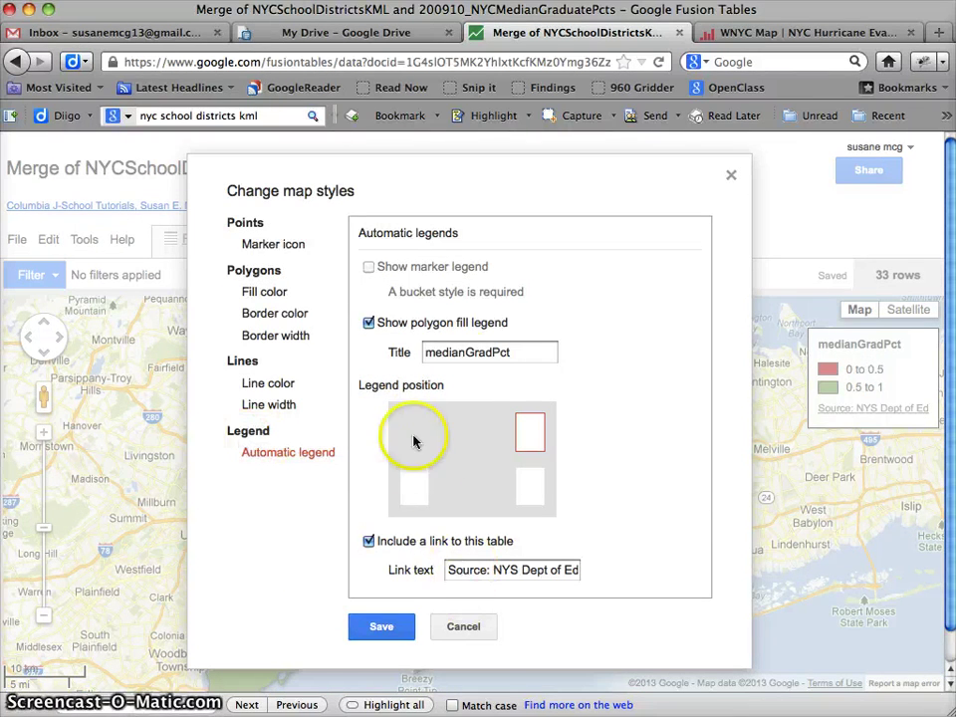
click(510, 352)
drag(408, 357, 395, 356)
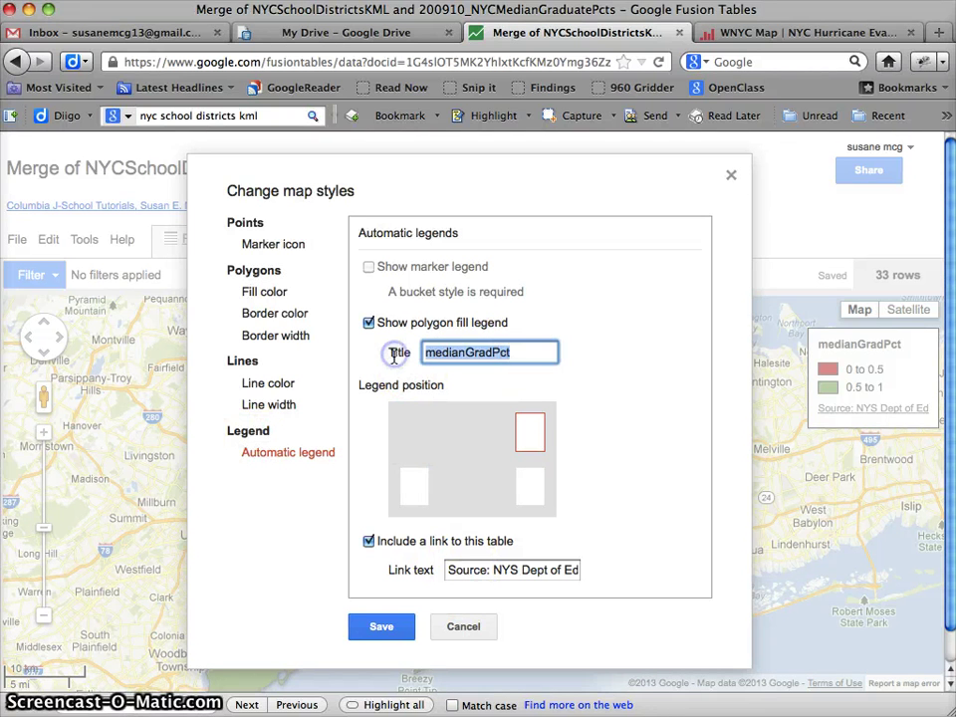
text(M)
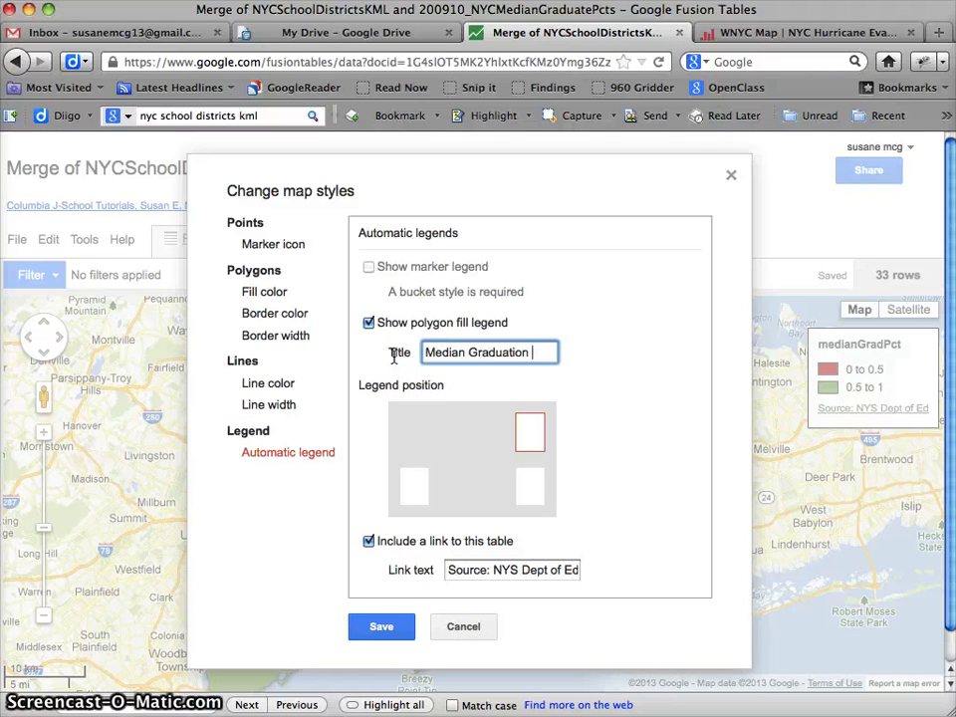
text(edian Graduation PCT)
key(BackSpace)
key(BackSpace)
text(ct)
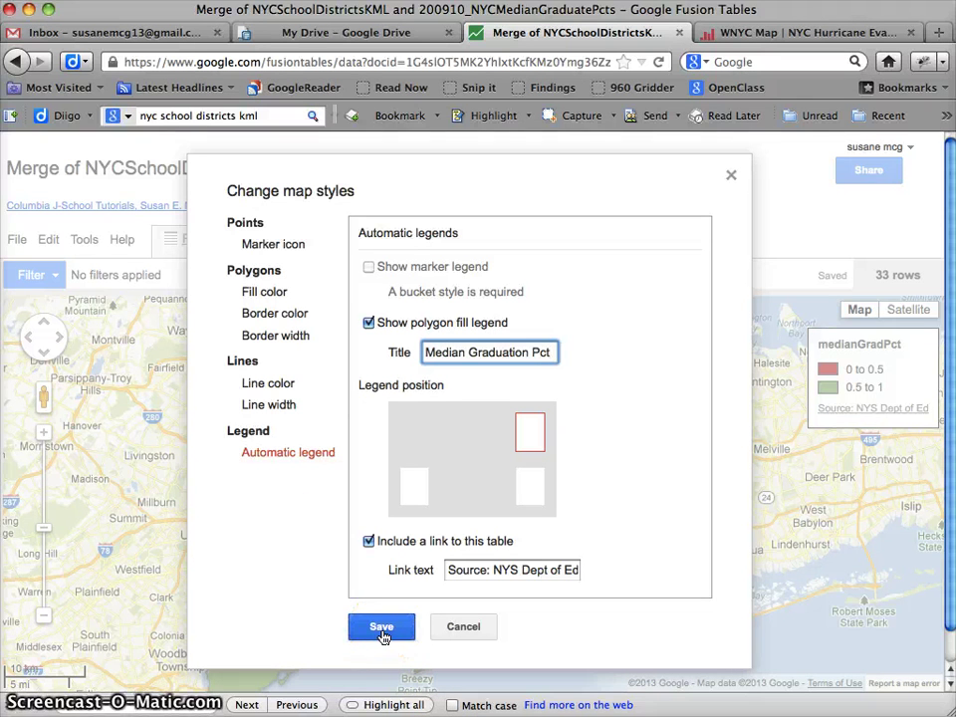
click(449, 577)
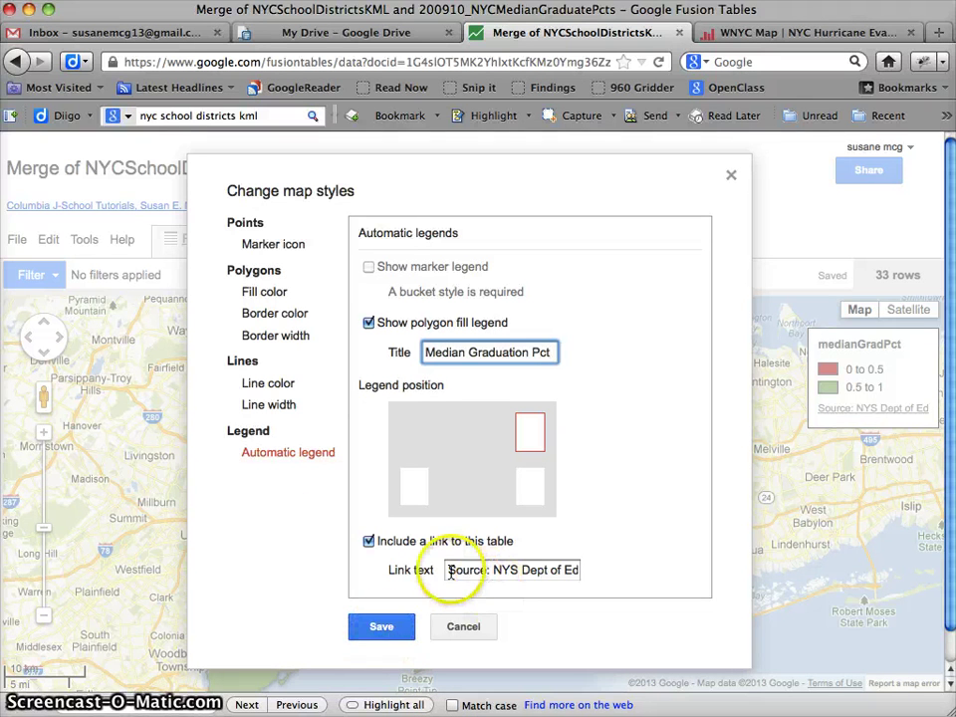
click(380, 637)
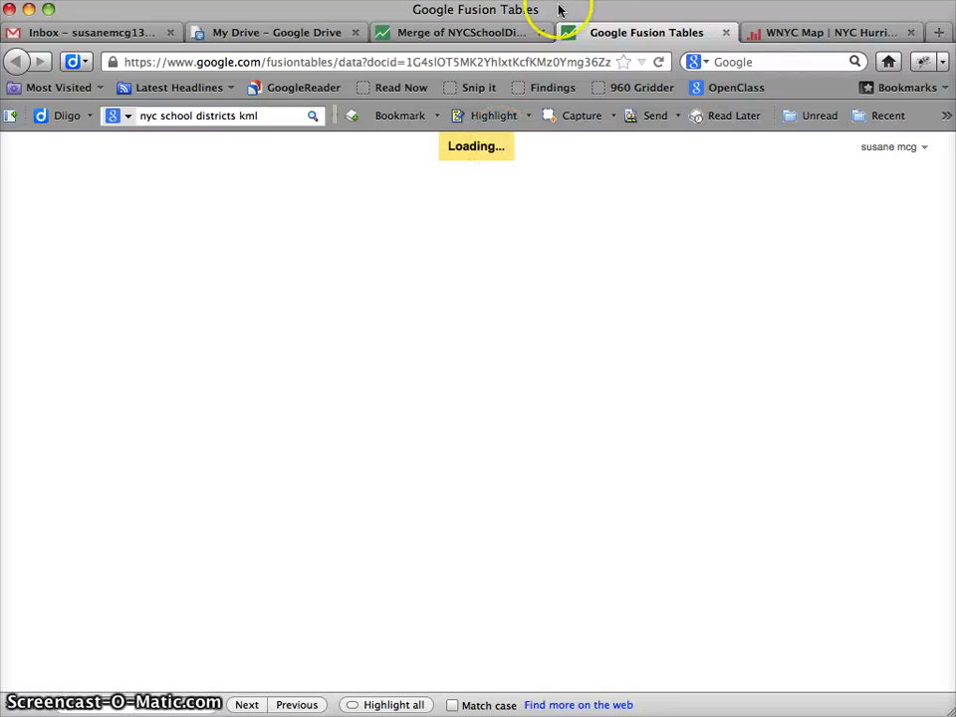
click(727, 36)
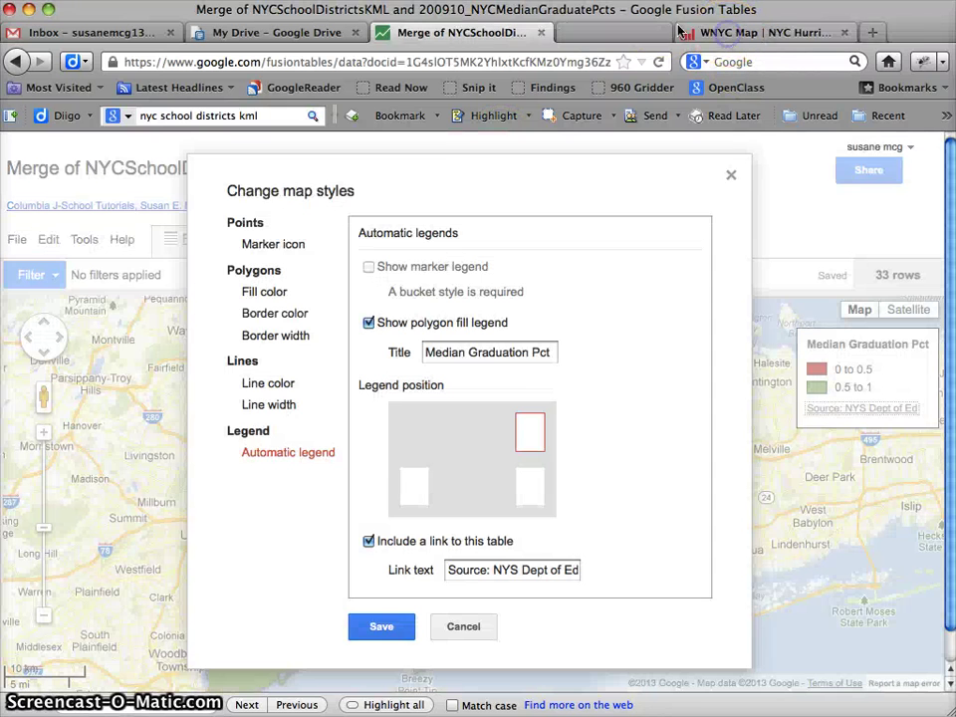
click(377, 626)
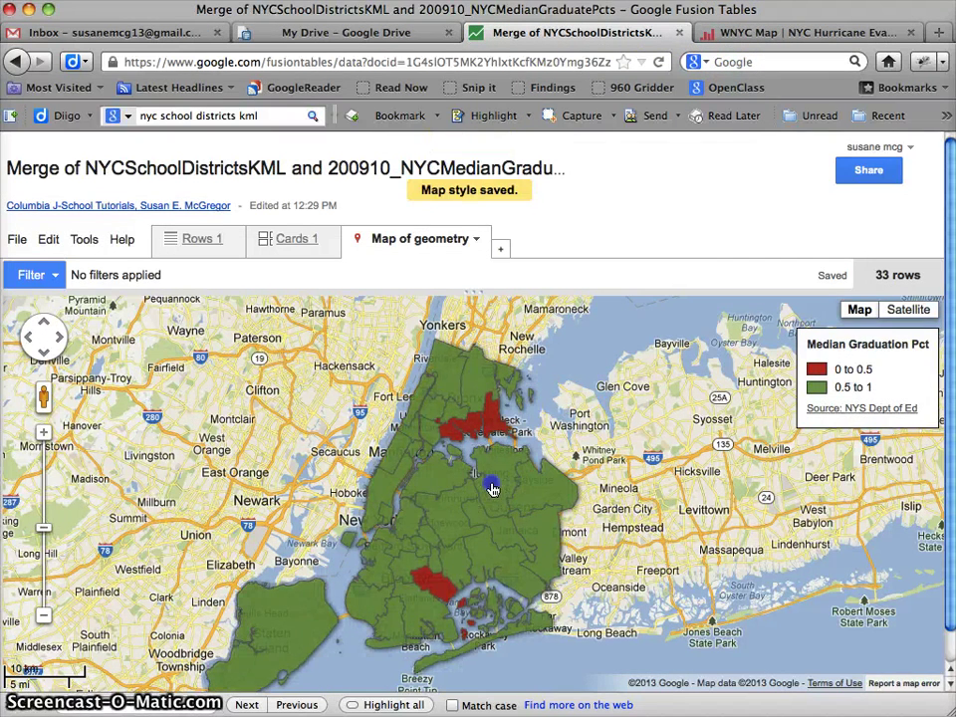
click(568, 458)
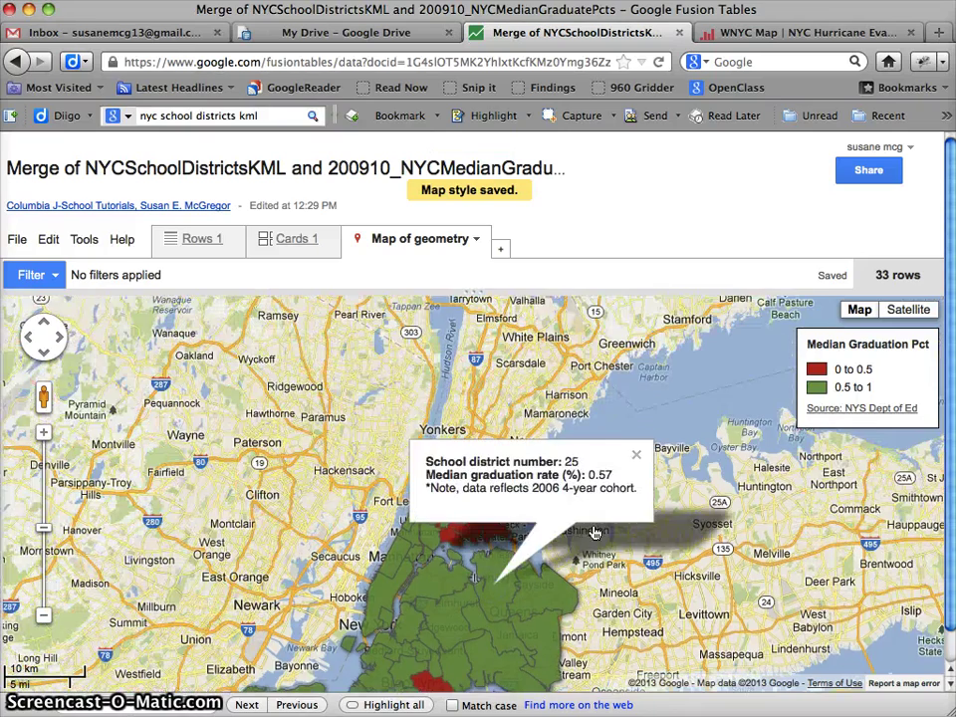
click(663, 450)
drag(634, 544, 640, 420)
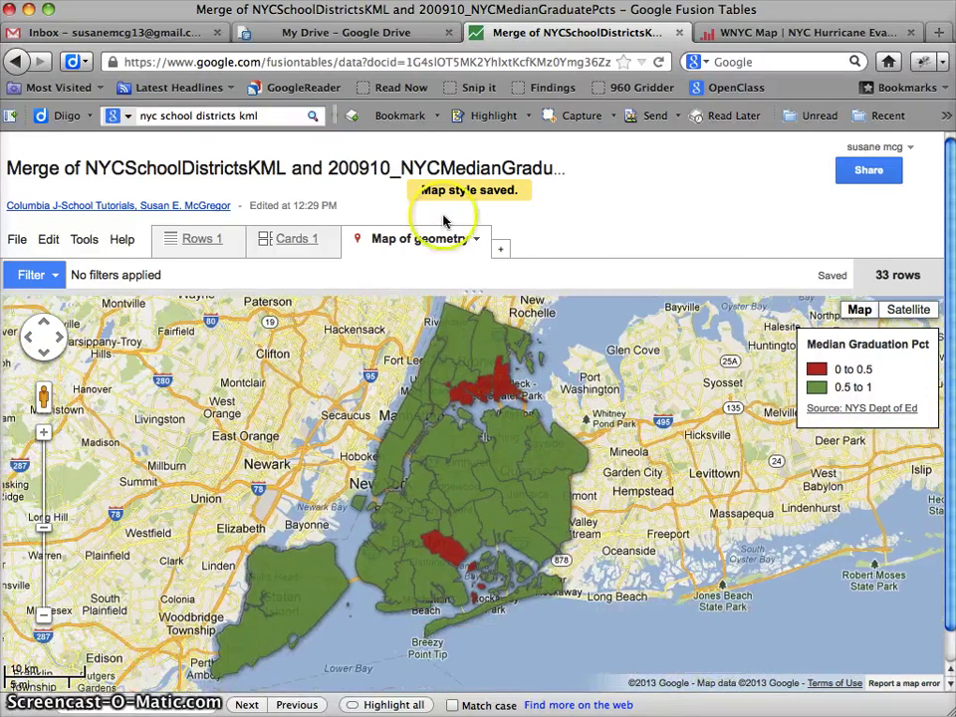
click(474, 233)
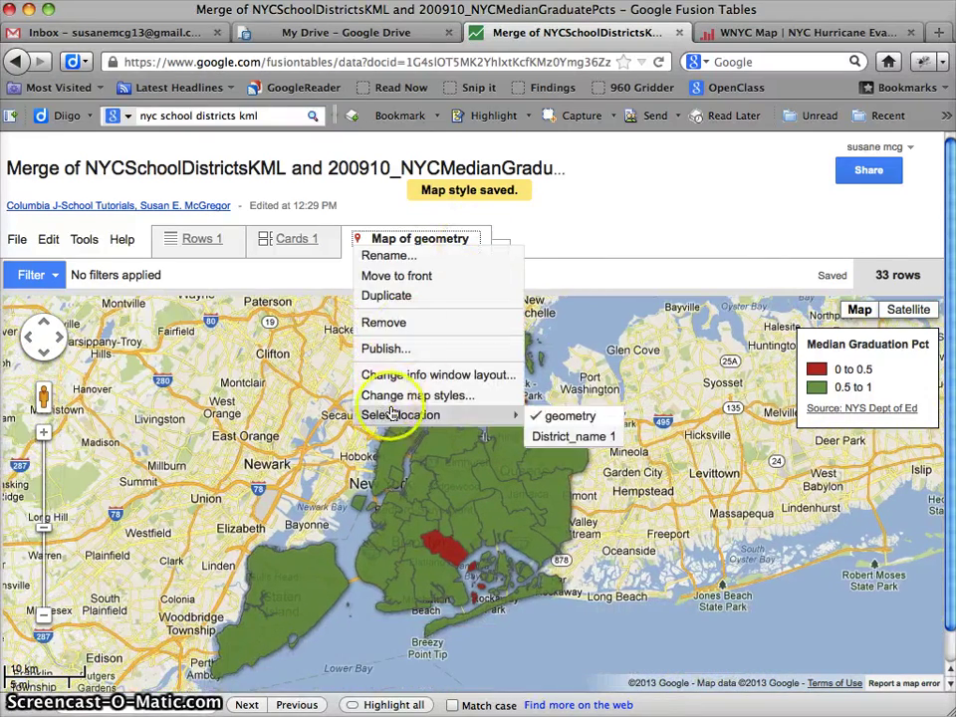
click(423, 396)
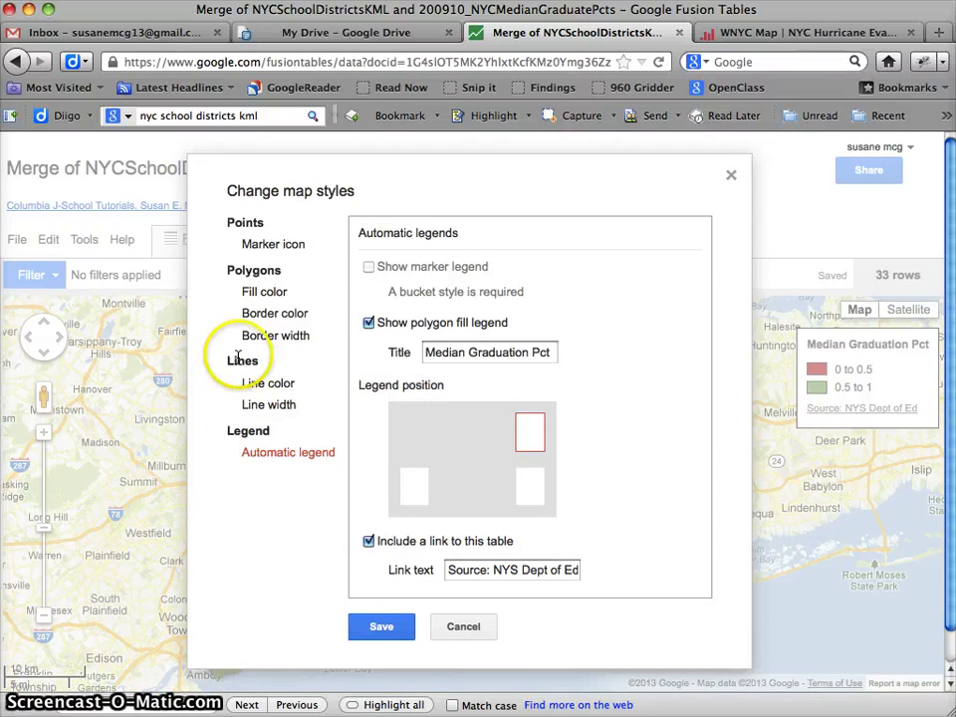
right_click(267, 390)
click(251, 386)
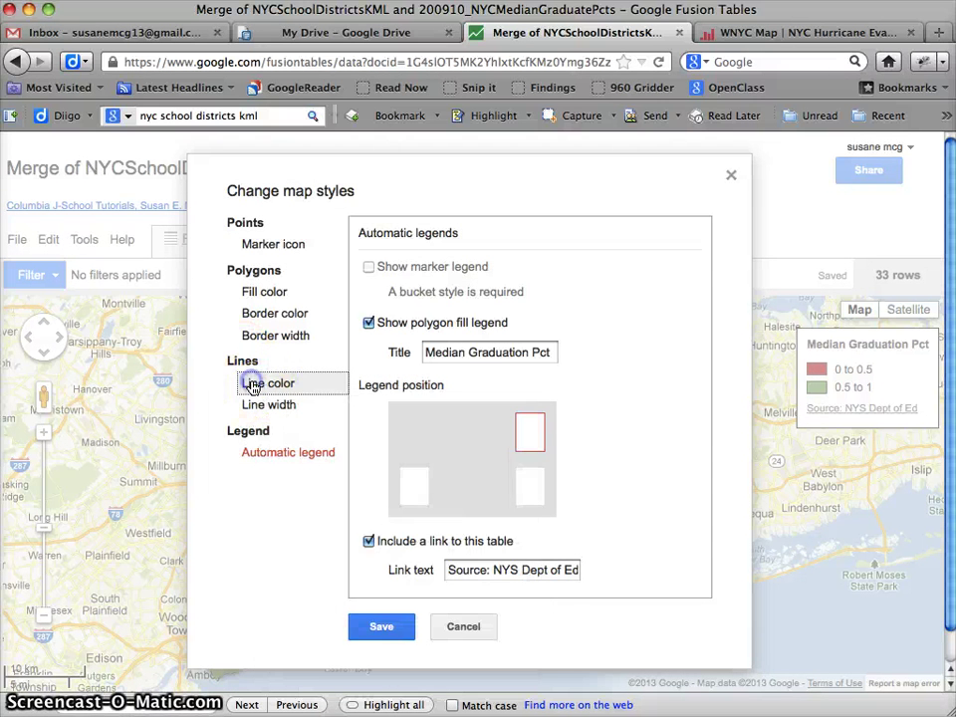
click(254, 389)
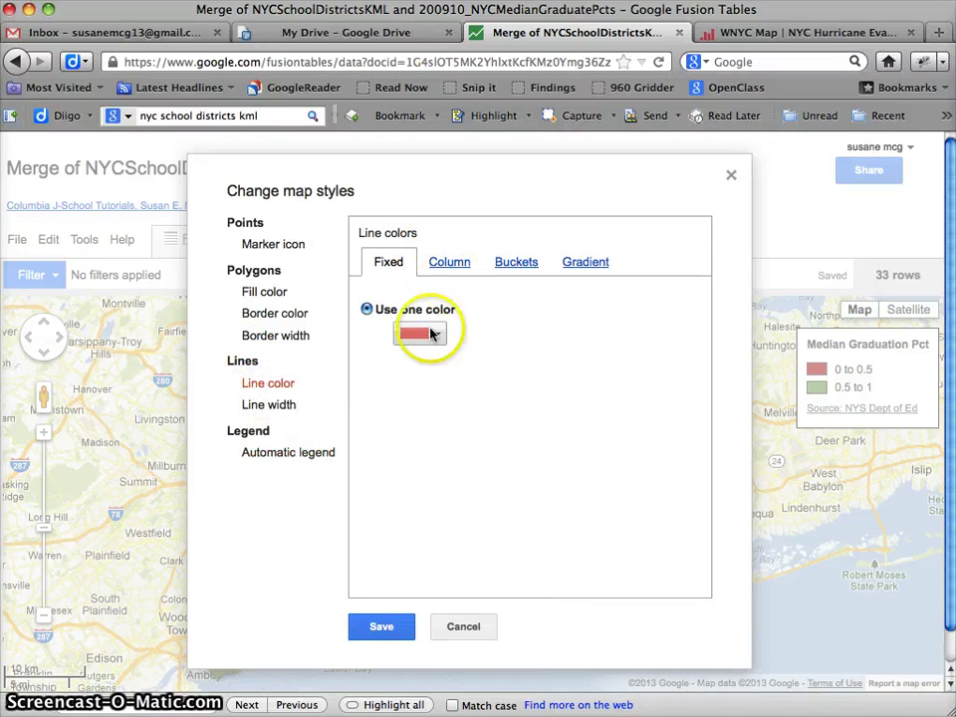
click(255, 316)
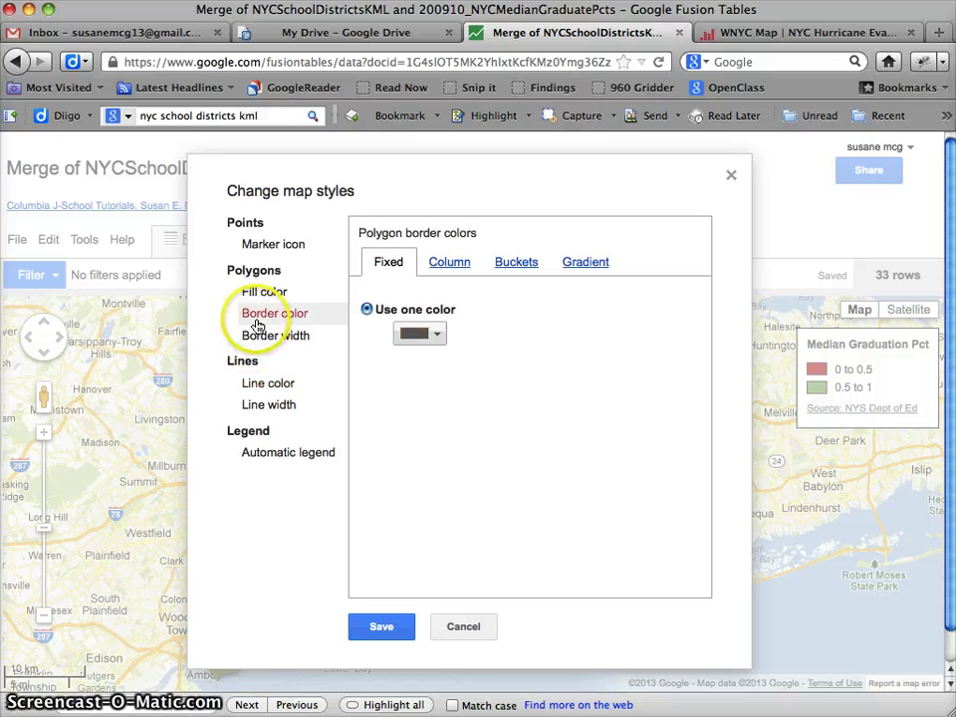
click(428, 334)
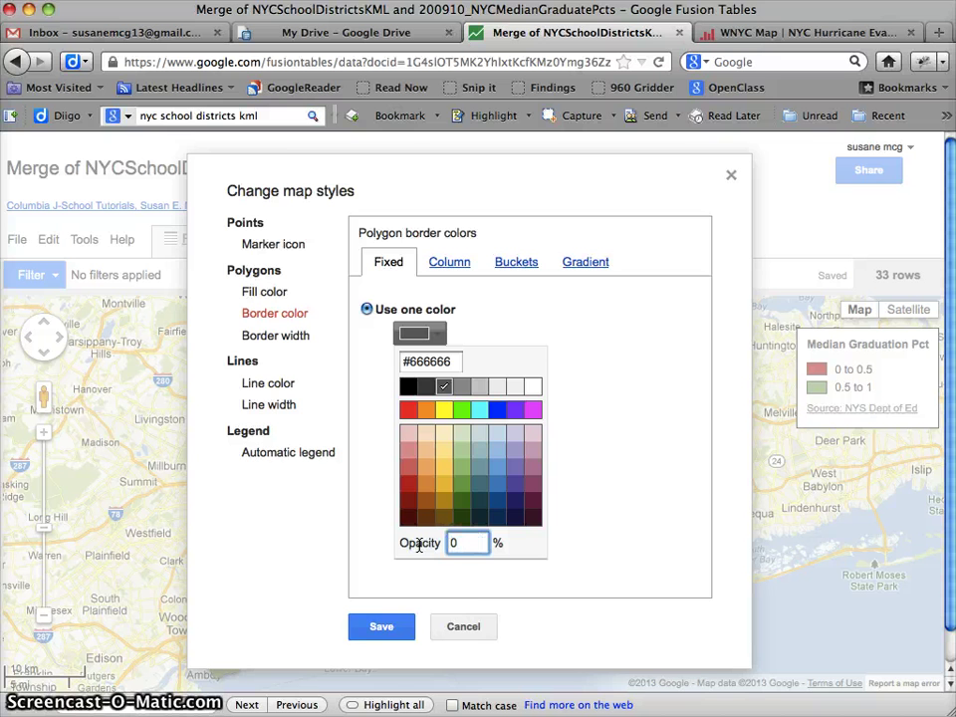
click(453, 629)
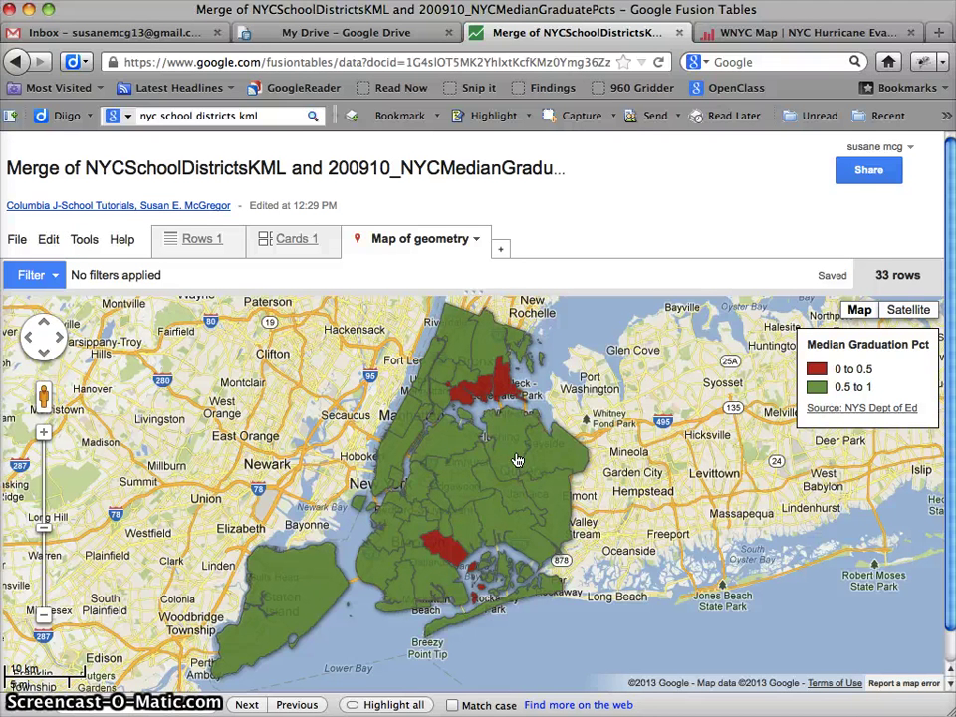
Set the table's sharing to 'Anyone with the link' can view, save, and close the dialog.
drag(517, 460, 581, 475)
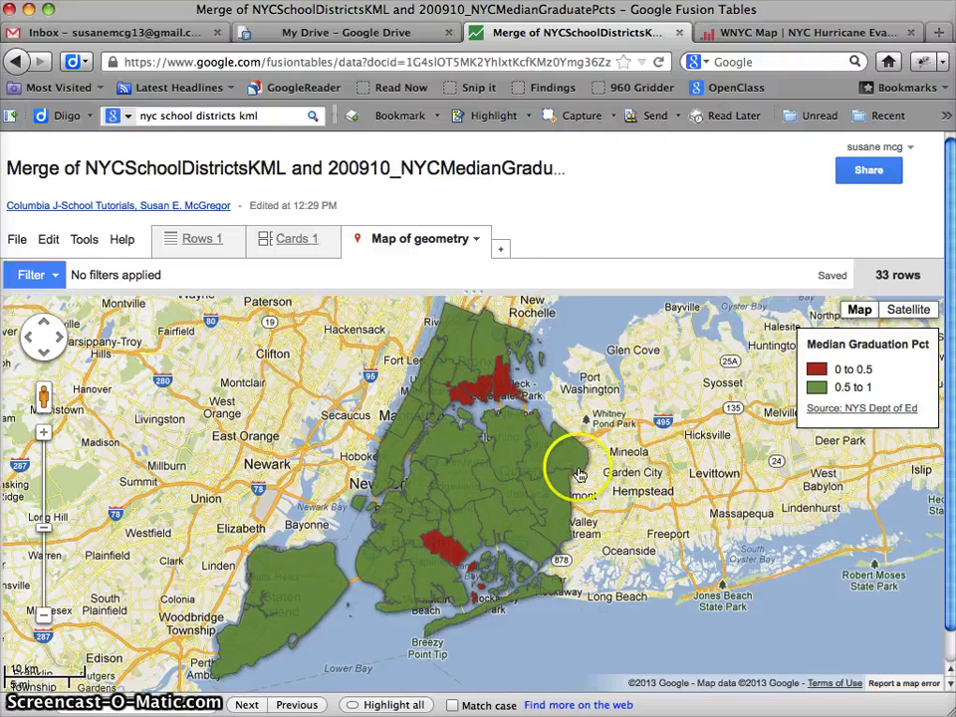
click(486, 362)
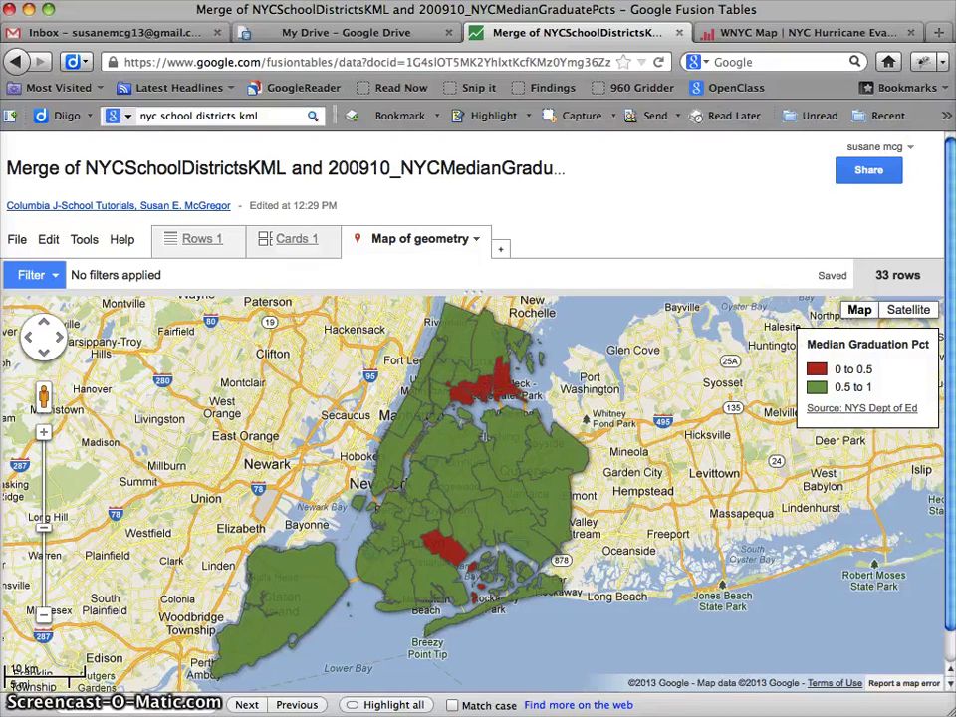
click(903, 149)
click(861, 170)
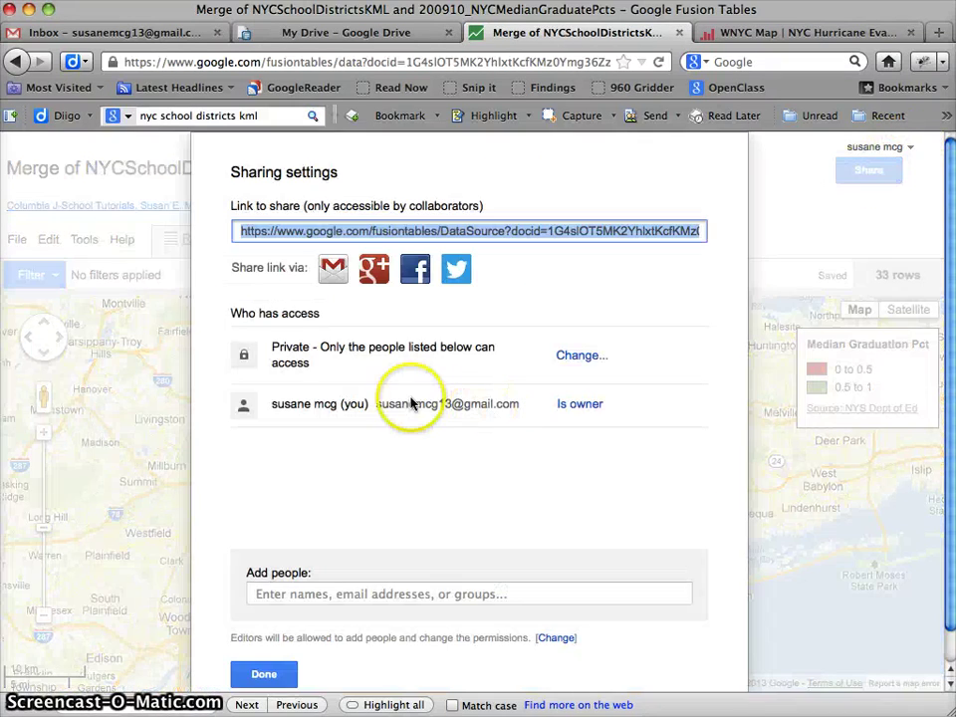
click(568, 355)
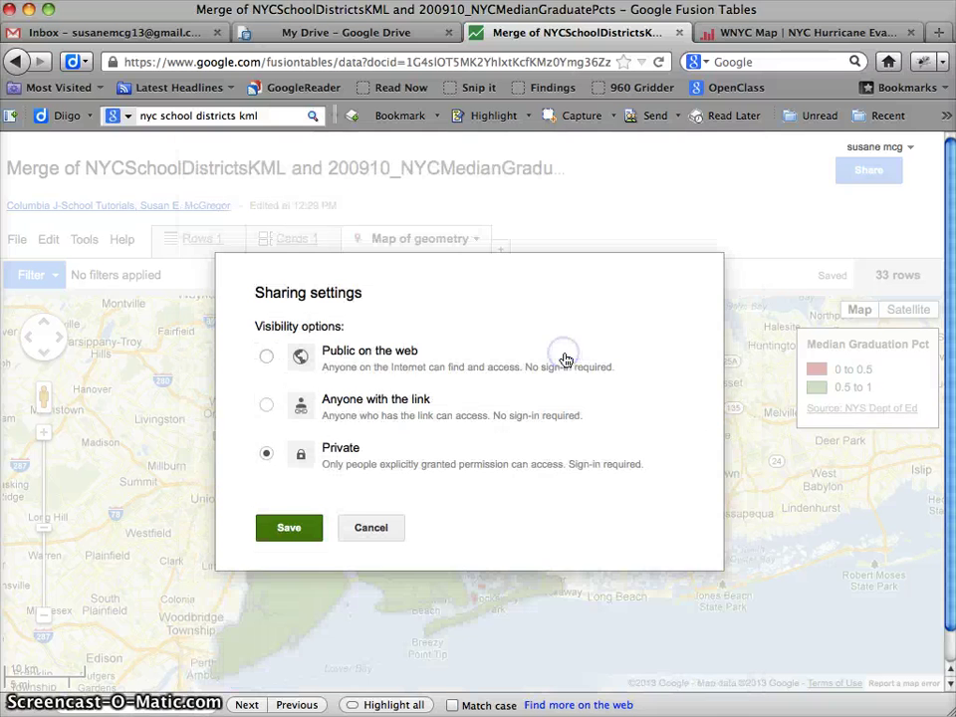
click(366, 402)
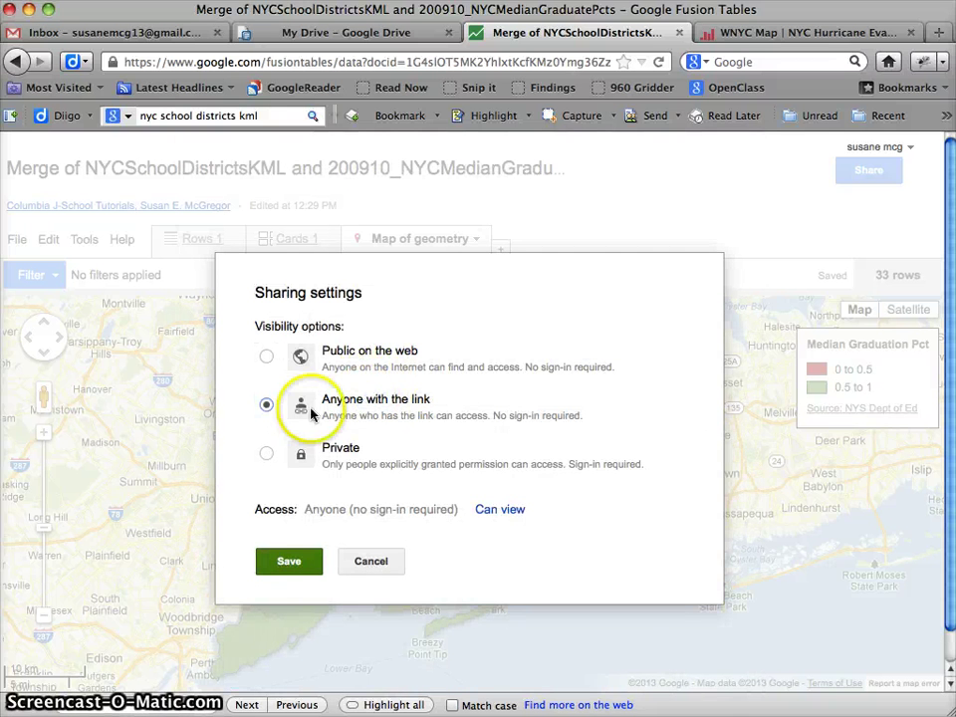
click(290, 563)
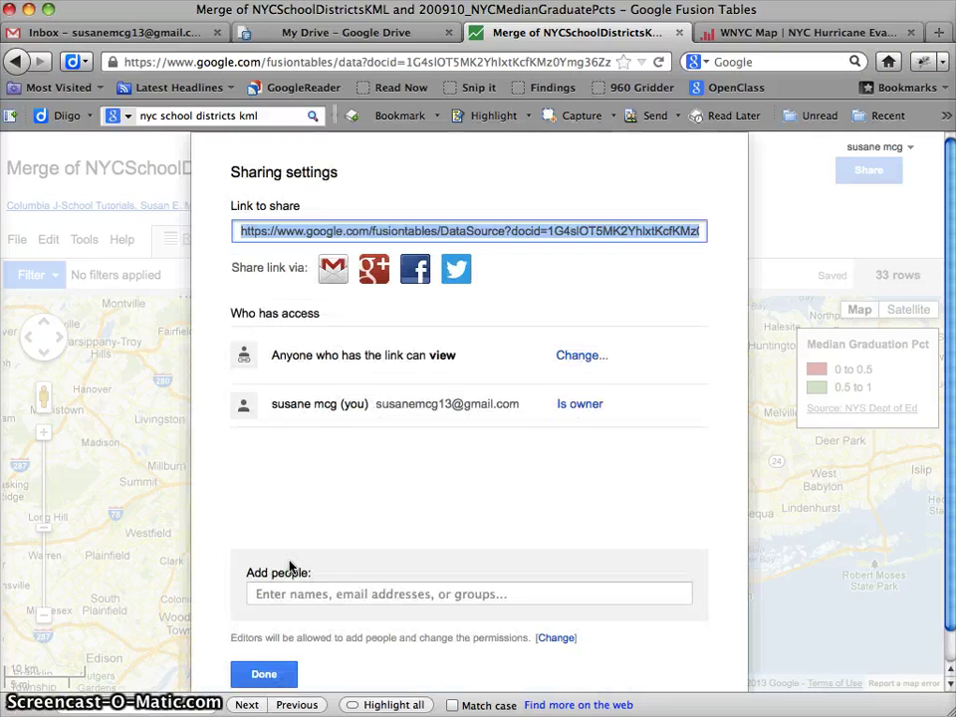
click(266, 676)
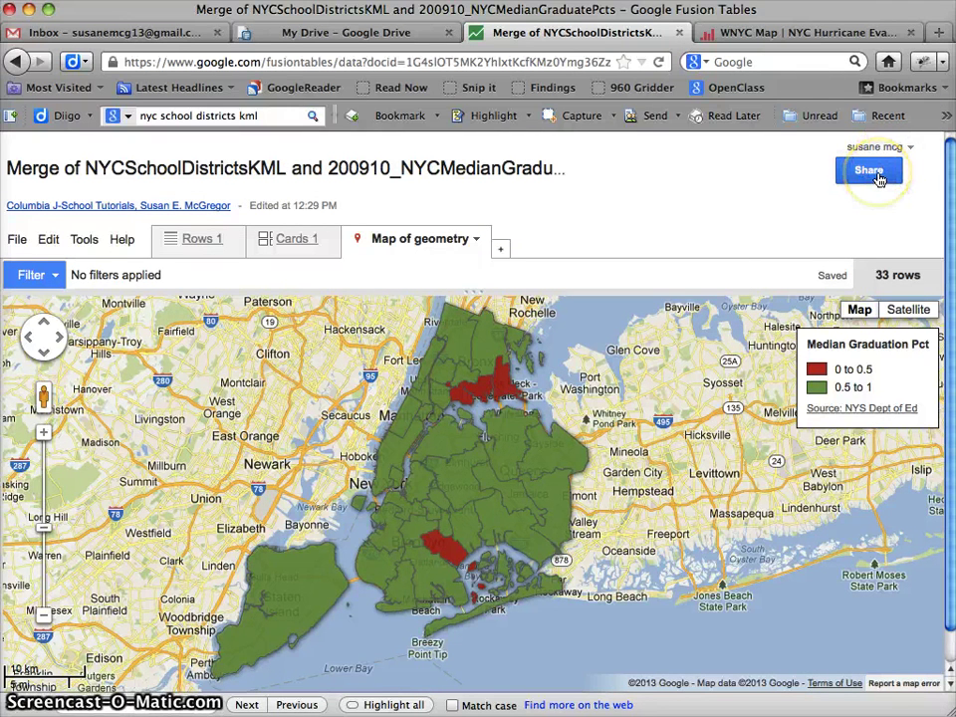
Copy the map's shareable link from the Publish dialog.
click(476, 243)
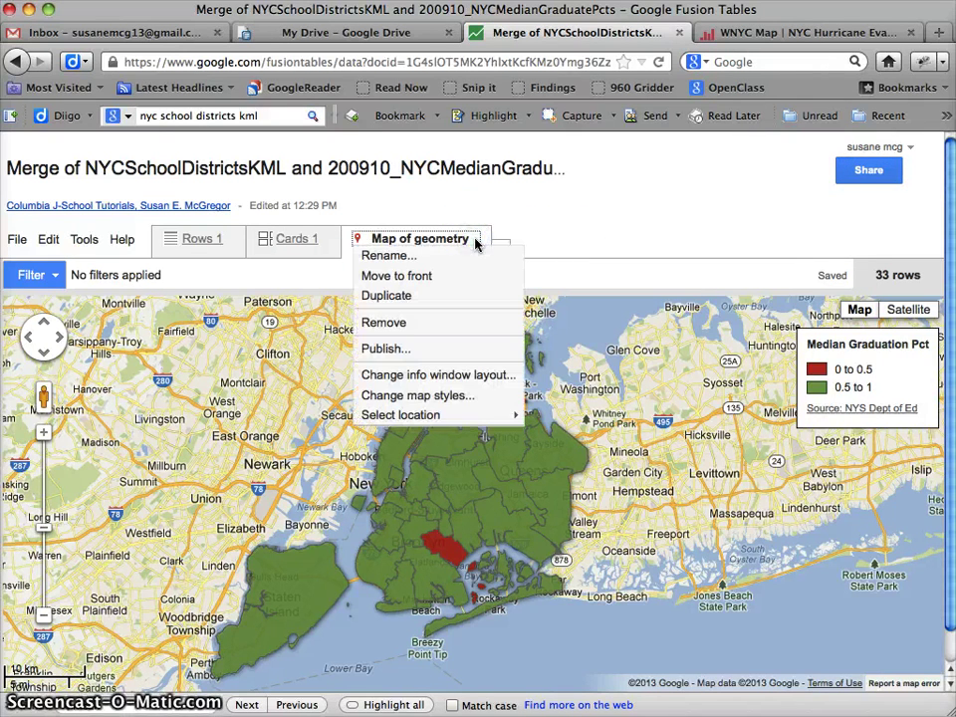
click(387, 349)
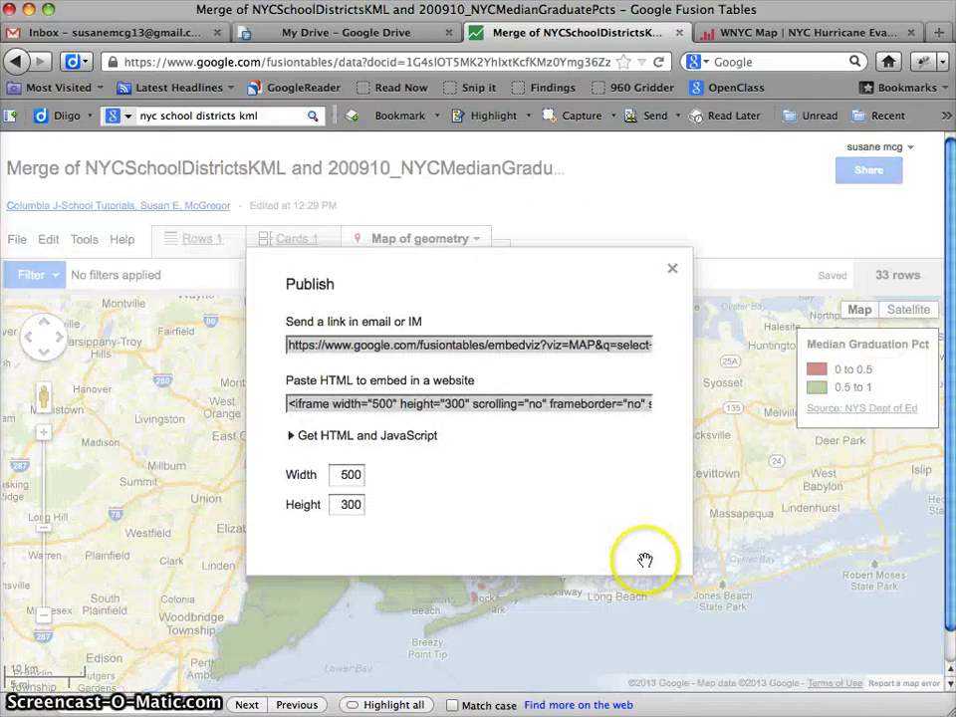
right_click(333, 406)
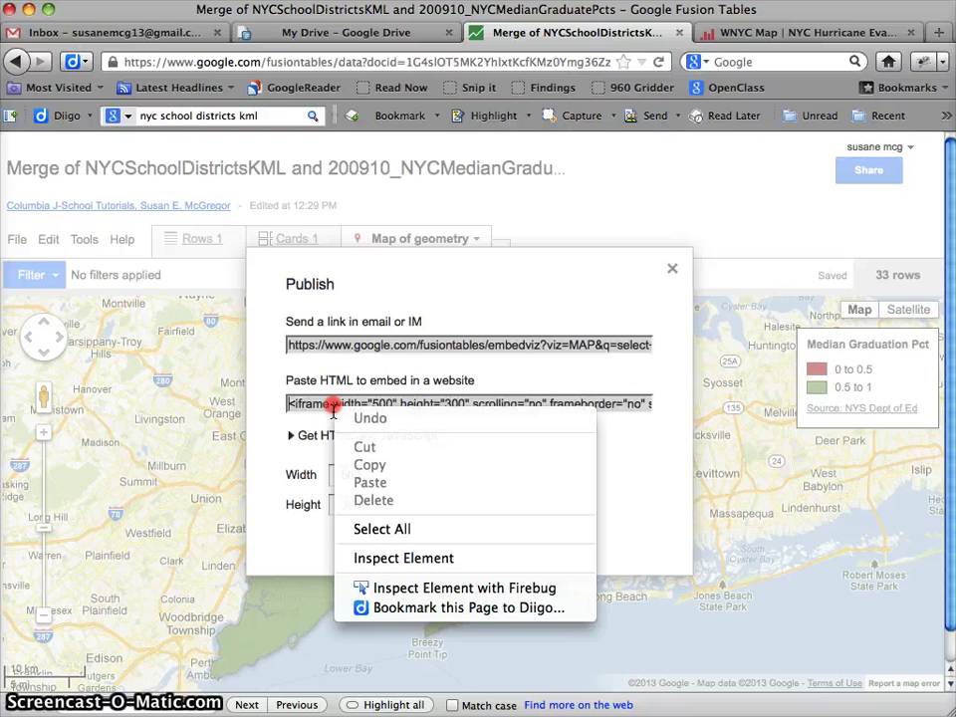
click(312, 411)
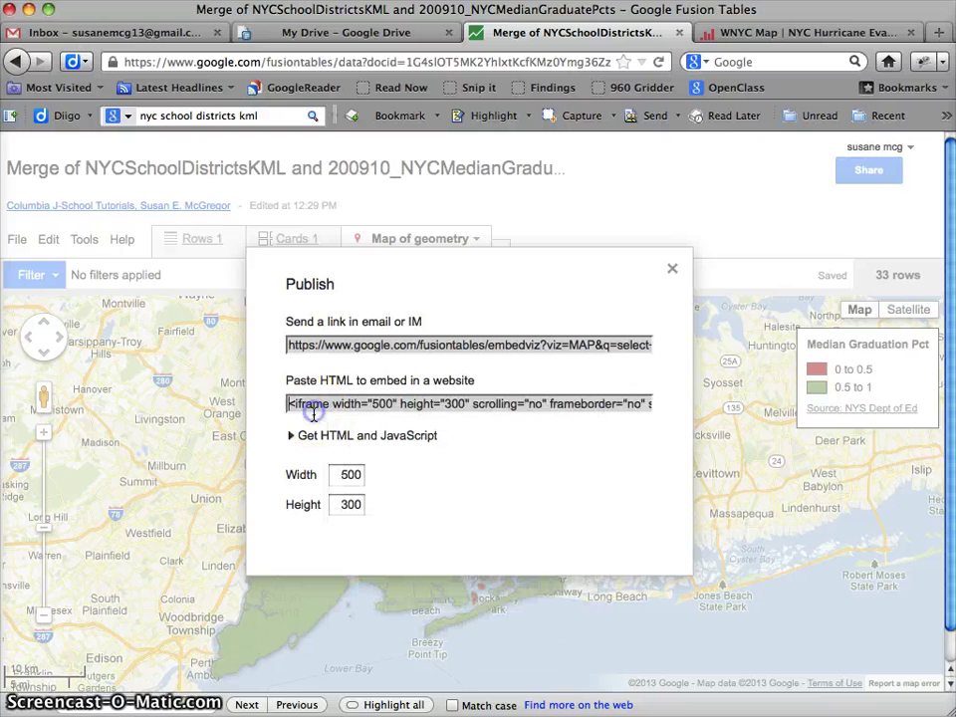
click(288, 344)
click(289, 344)
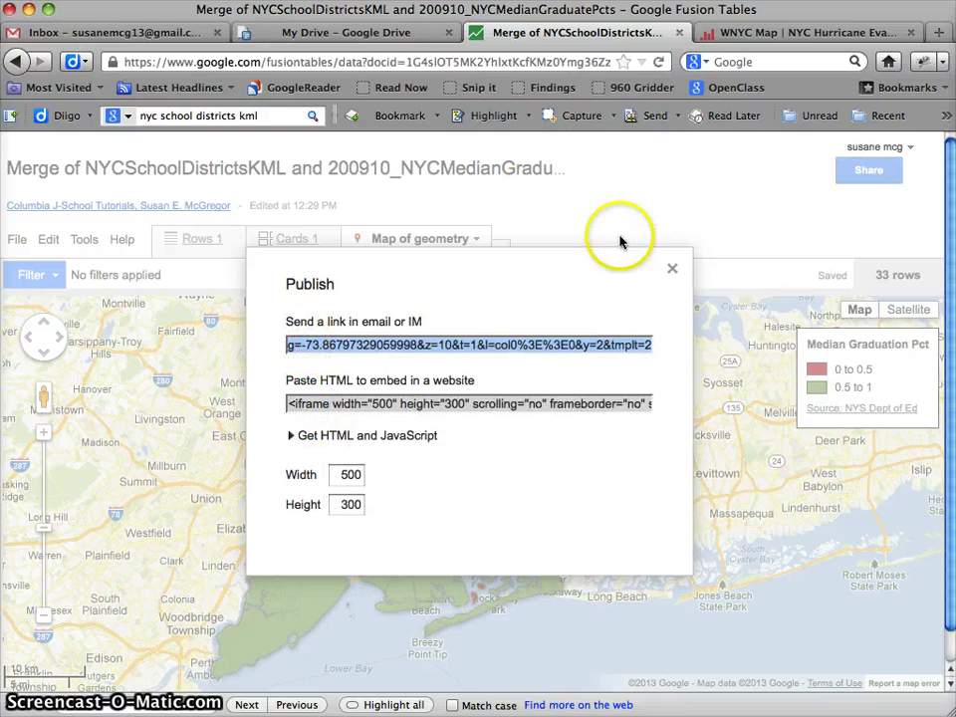
click(672, 268)
Load the copied map link in a new browser tab, then return to the Fusion Tables page.
click(936, 33)
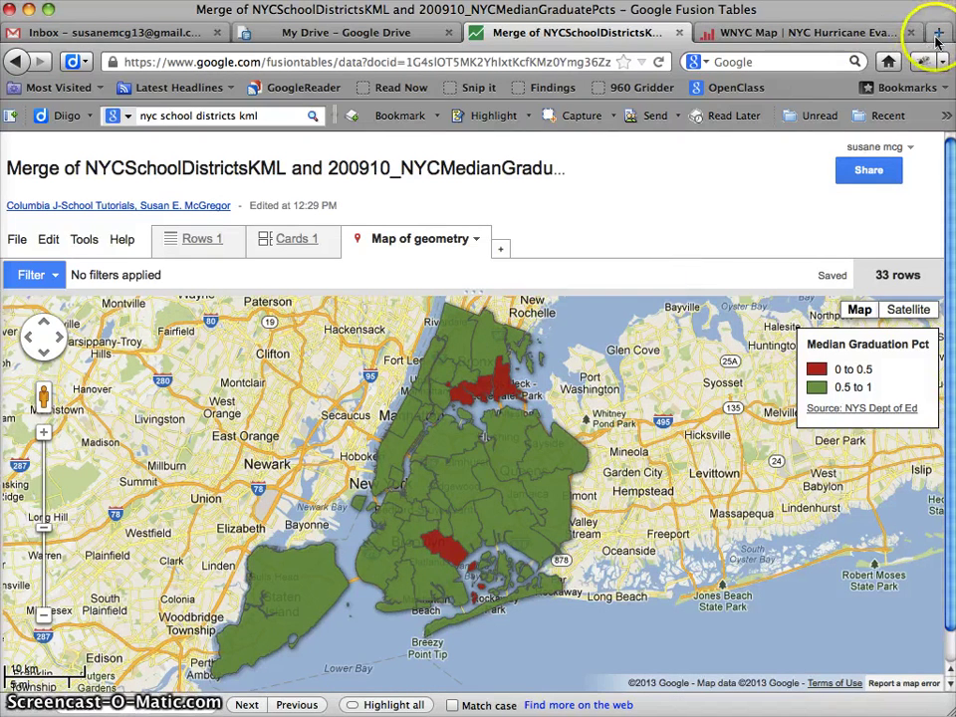
key(ctrl+v)
key(Return)
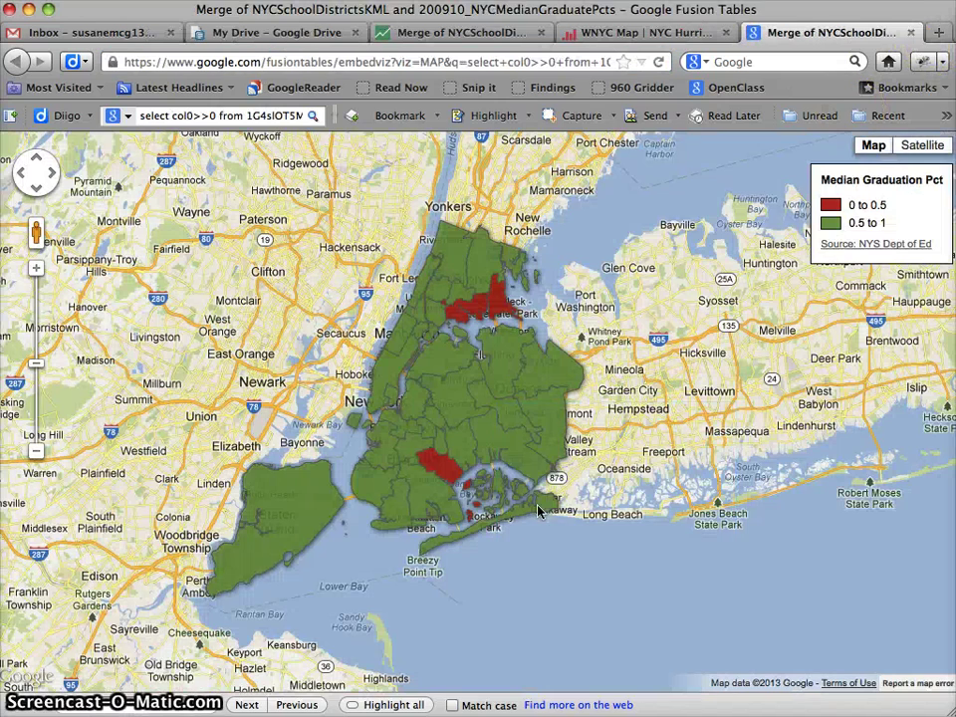
click(478, 347)
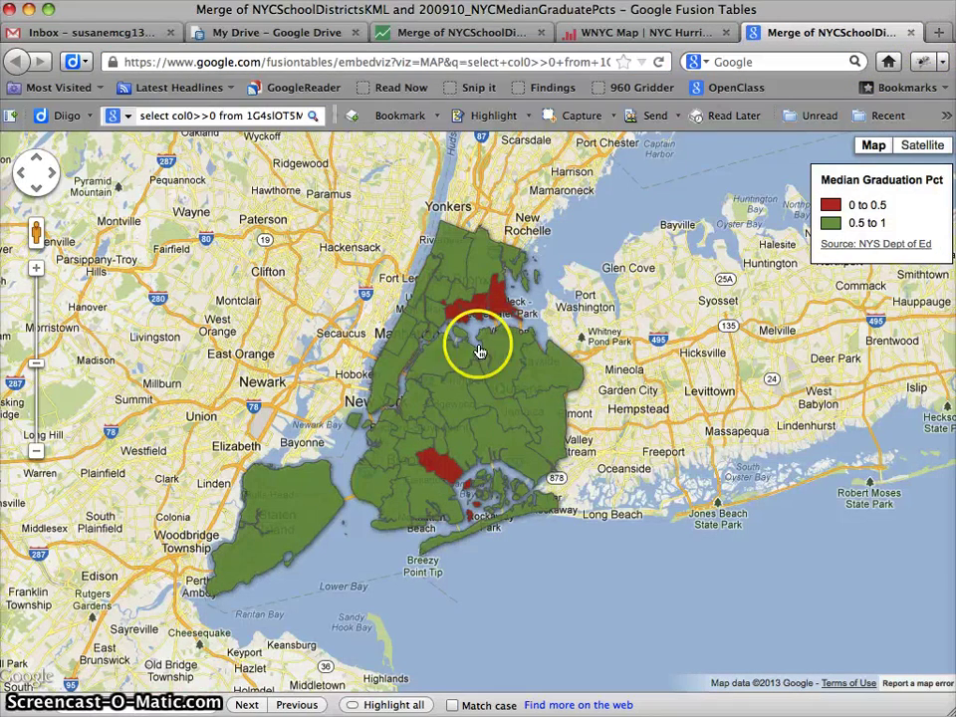
click(426, 17)
click(473, 33)
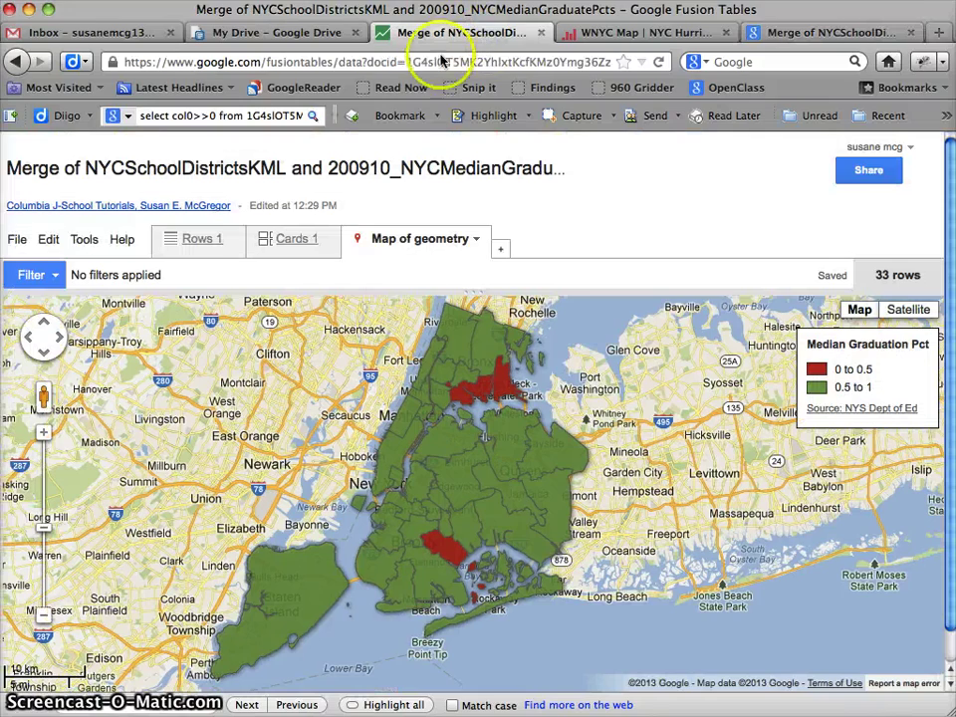
click(477, 239)
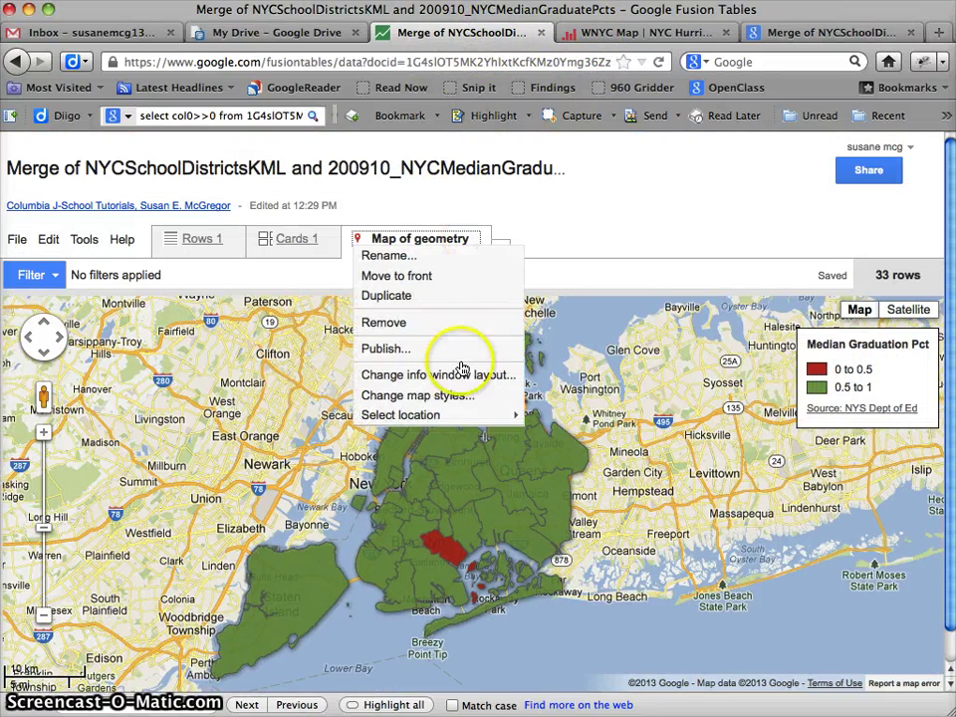
click(400, 348)
click(348, 400)
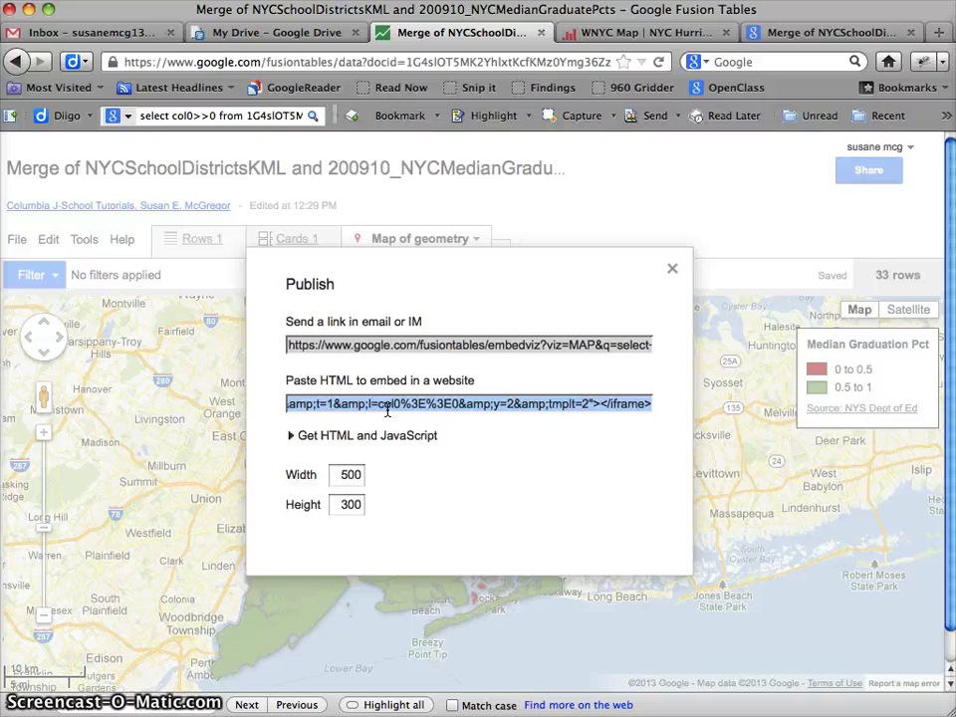
click(291, 438)
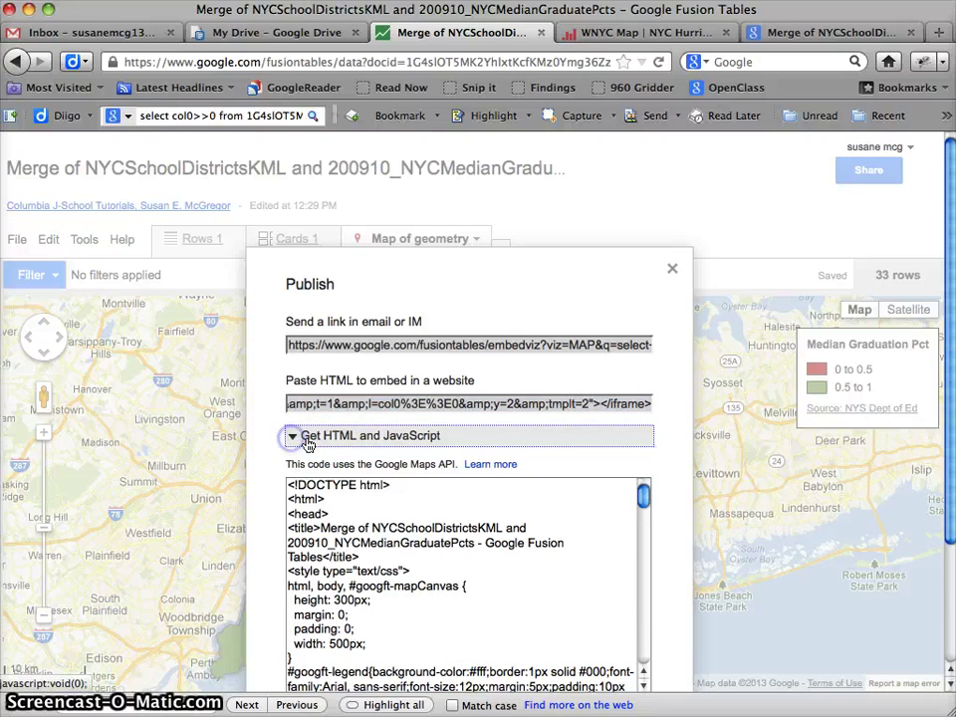
scroll(398, 562, down, 10)
scroll(403, 540, down, 10)
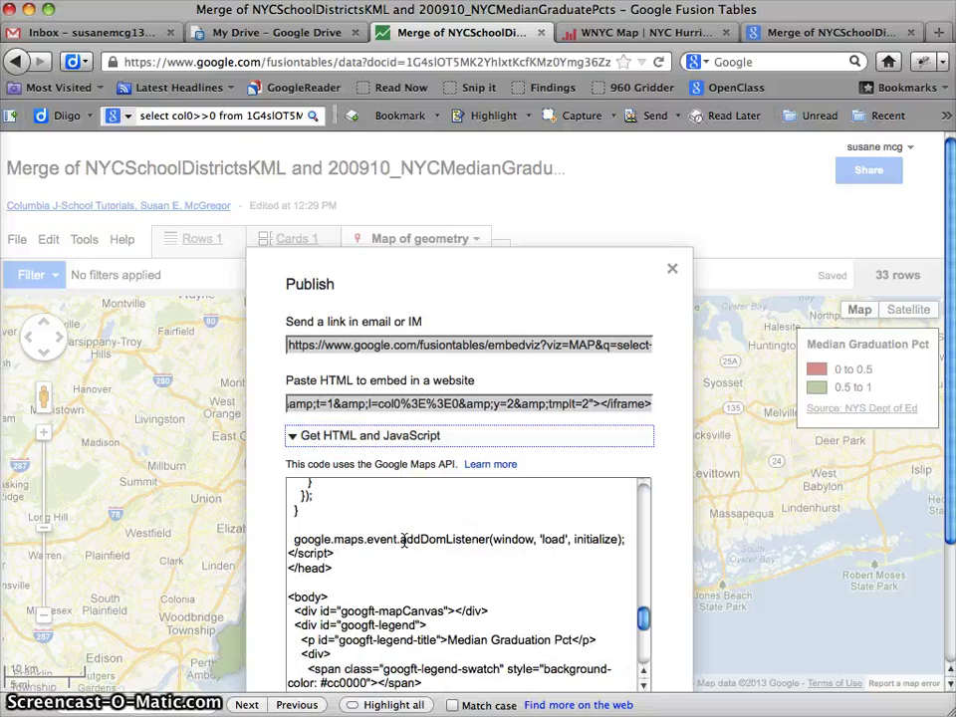
scroll(403, 541, up, 20)
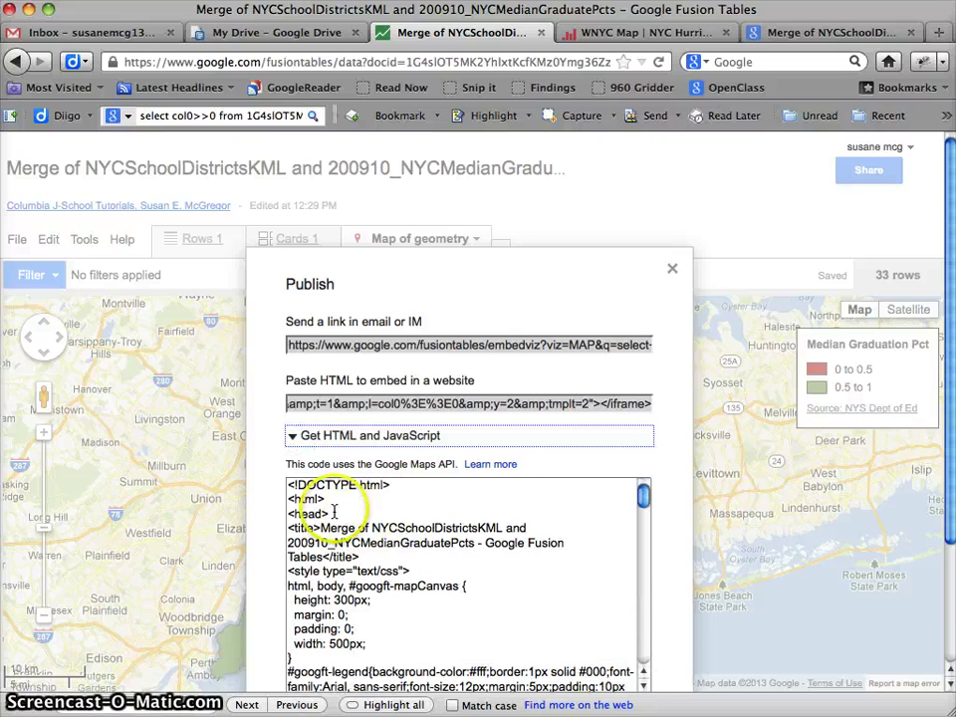
click(288, 436)
drag(435, 404, 444, 406)
click(444, 407)
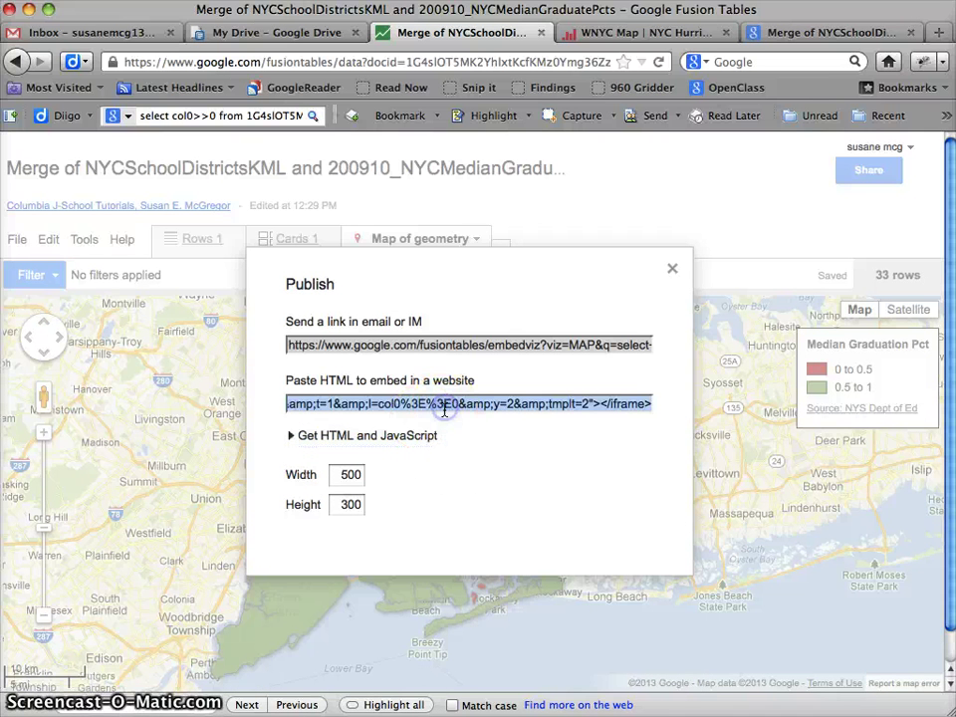
click(673, 269)
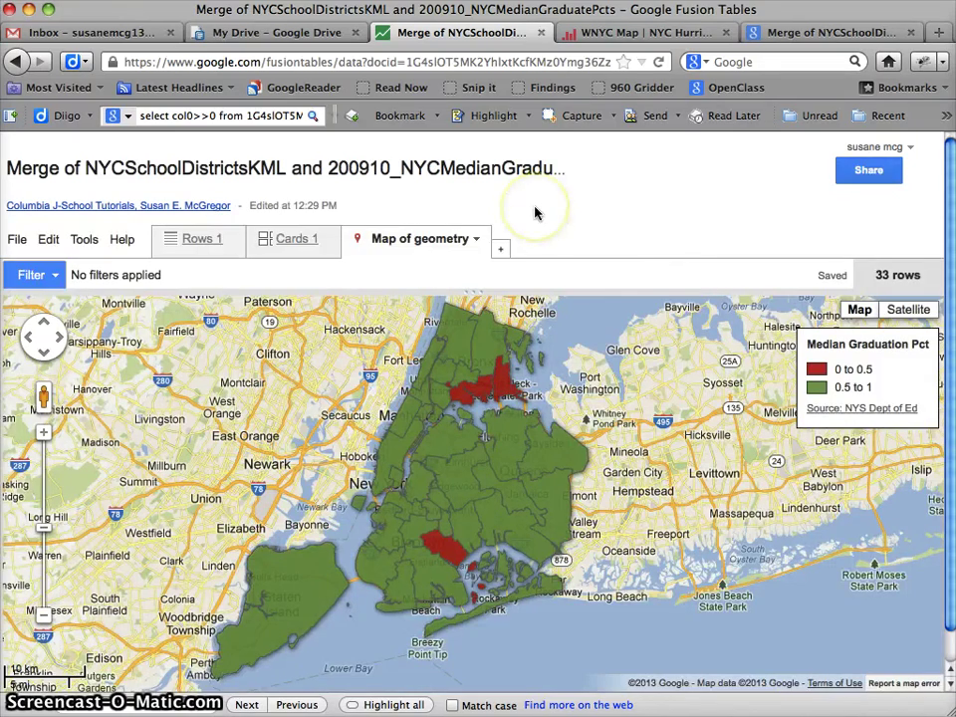
click(555, 161)
Glance at the Process.rtf notes, then accept Aptana's default workspace in the Workspace Launcher.
key(F3)
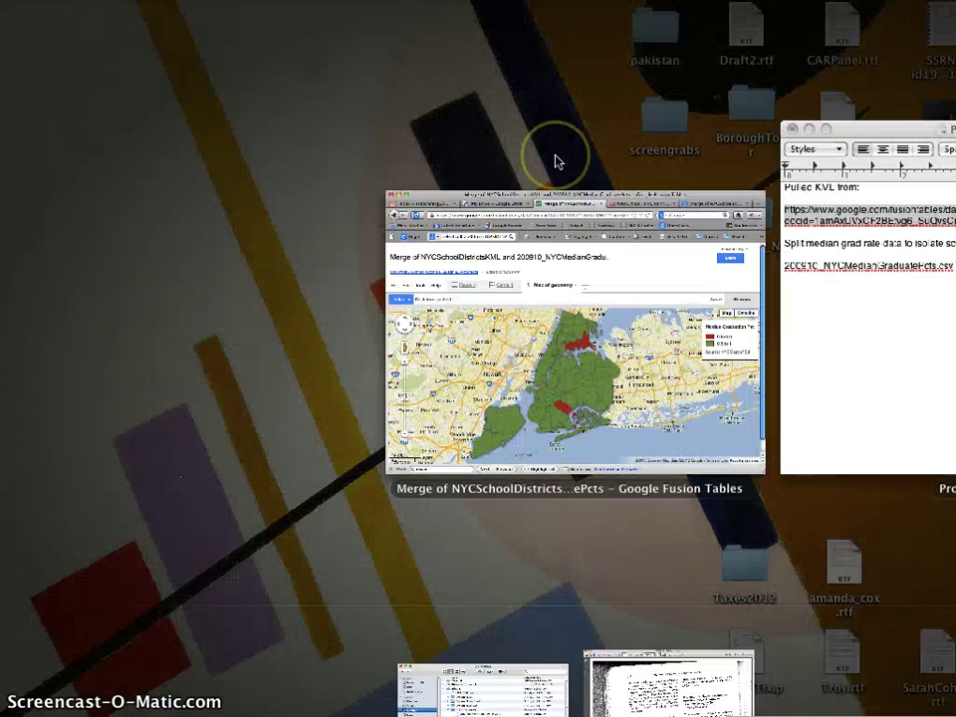
click(892, 311)
key(F3)
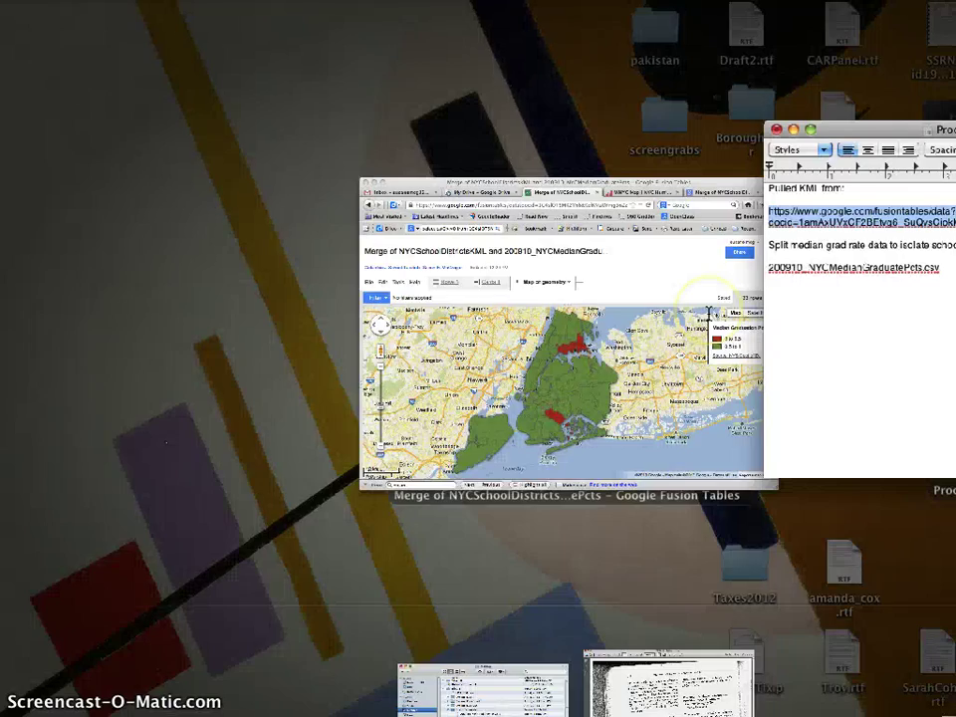
click(708, 312)
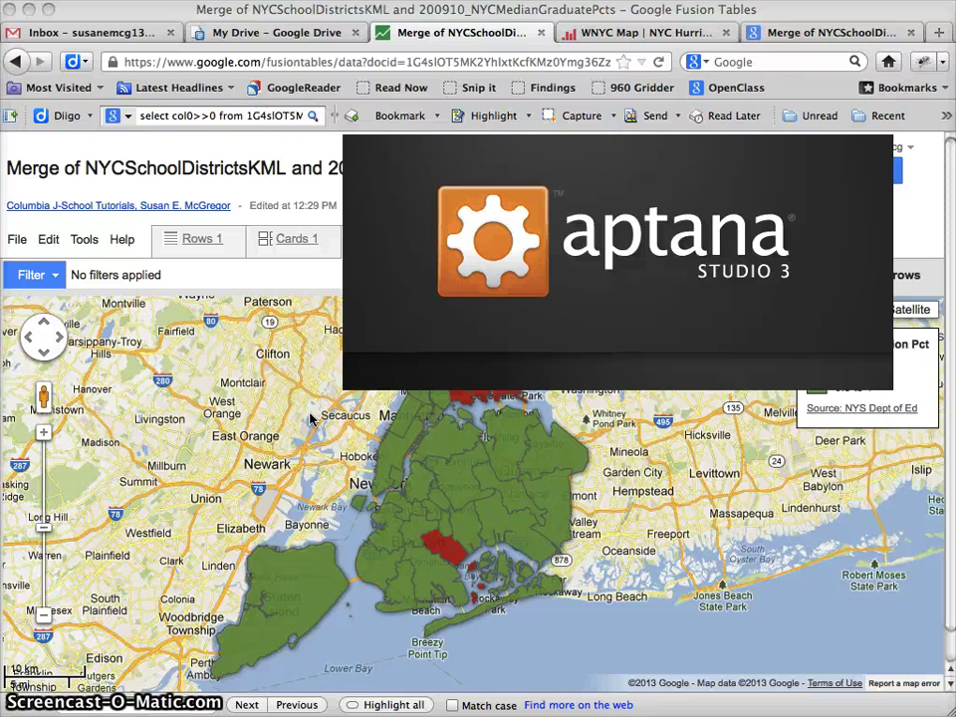
key(Return)
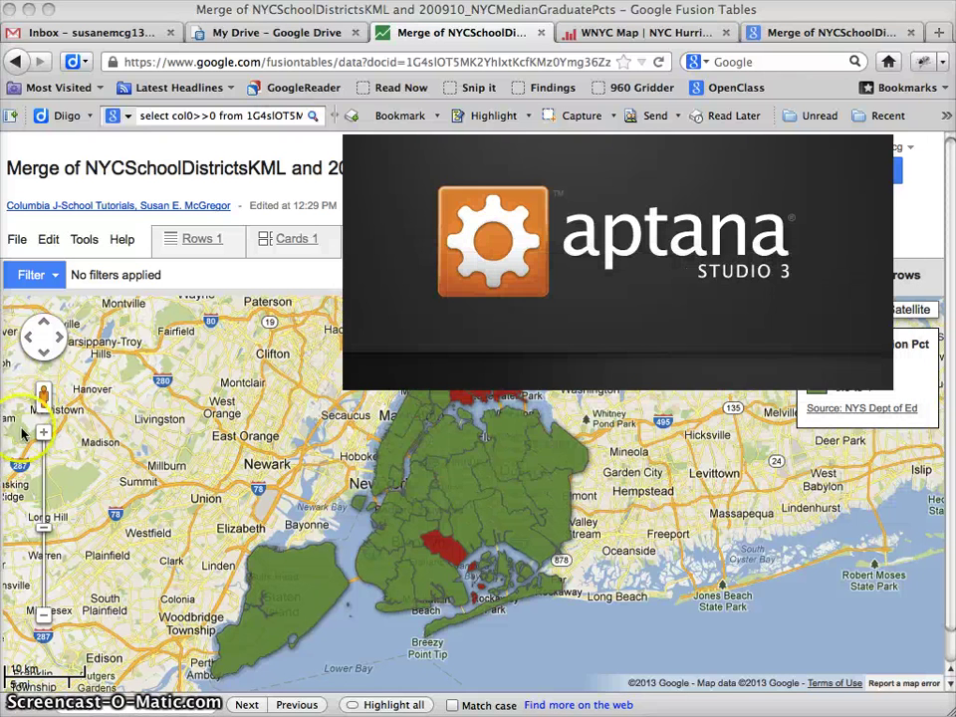
click(212, 244)
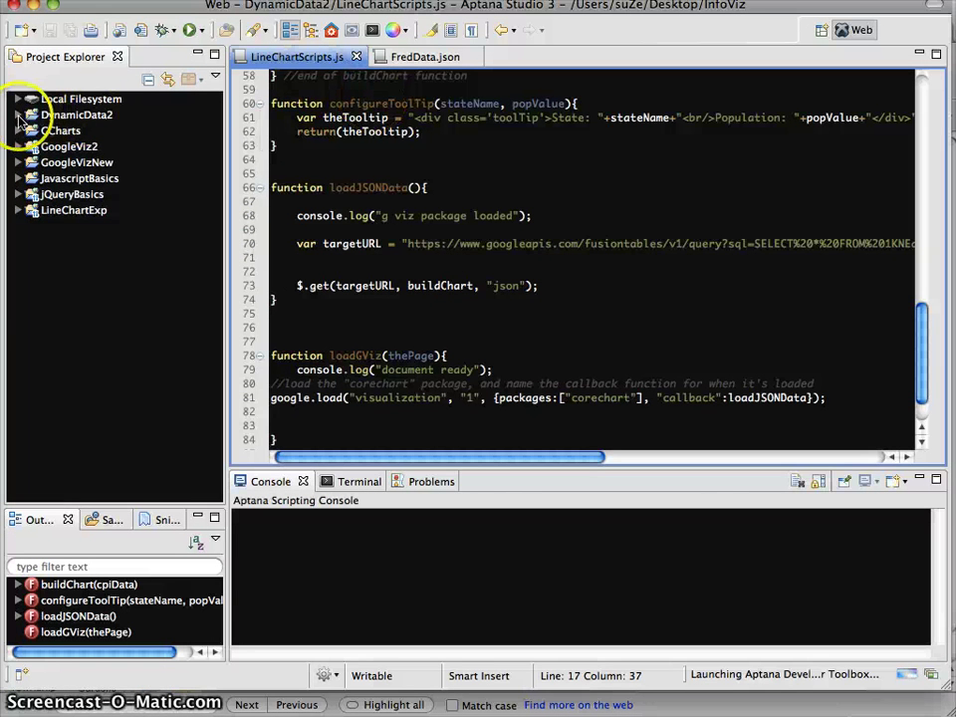
Open LineChart.html from the DynamicData2 project in the editor.
click(18, 116)
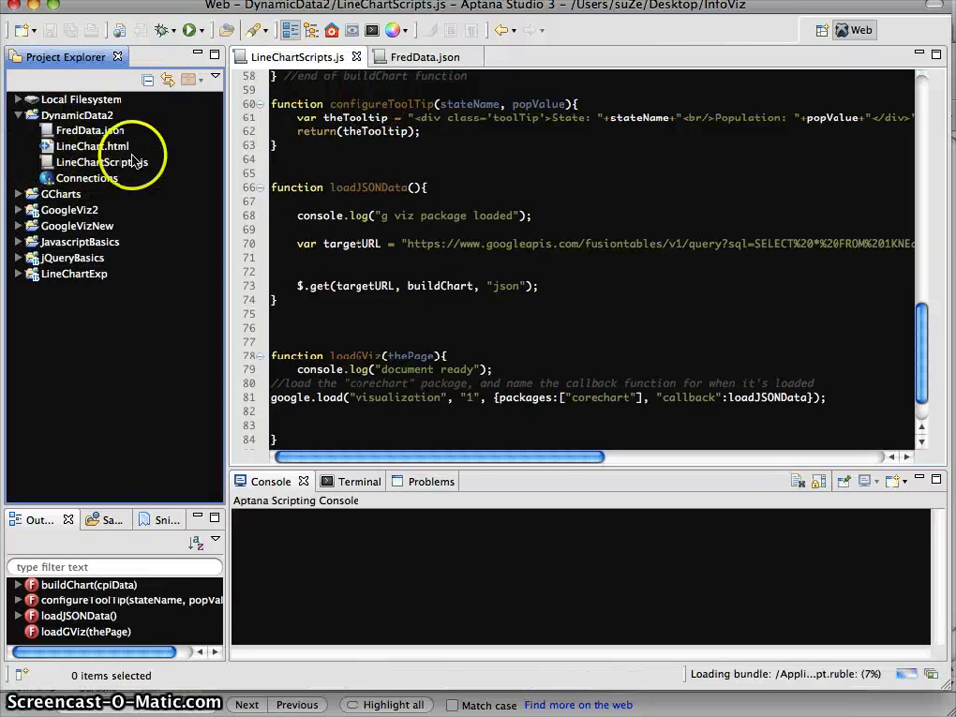
click(90, 147)
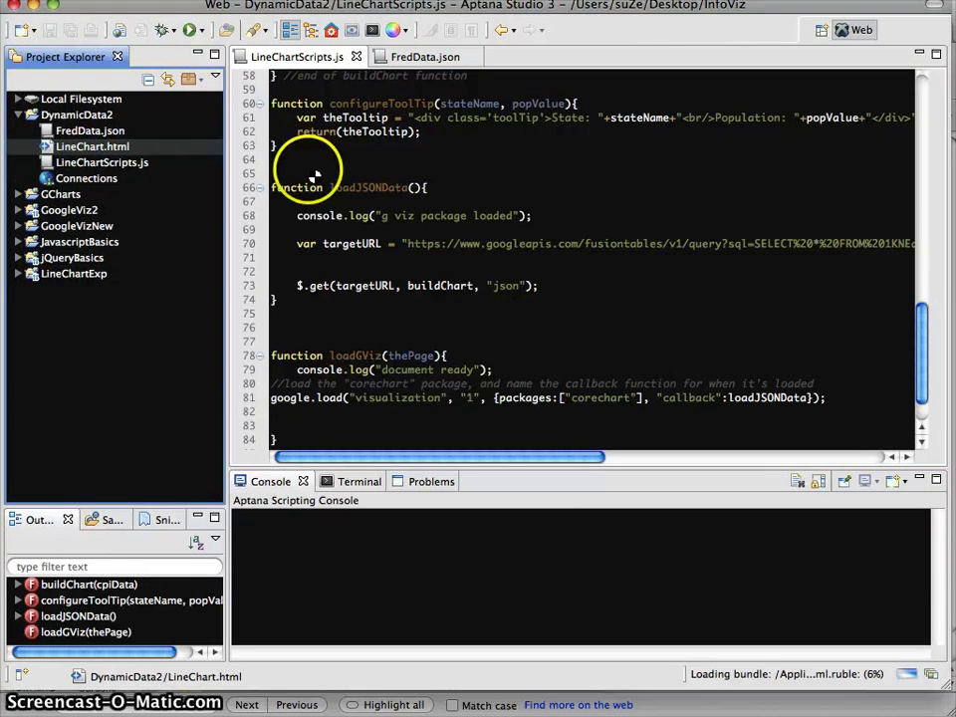
click(550, 262)
scroll(550, 262, down, 3)
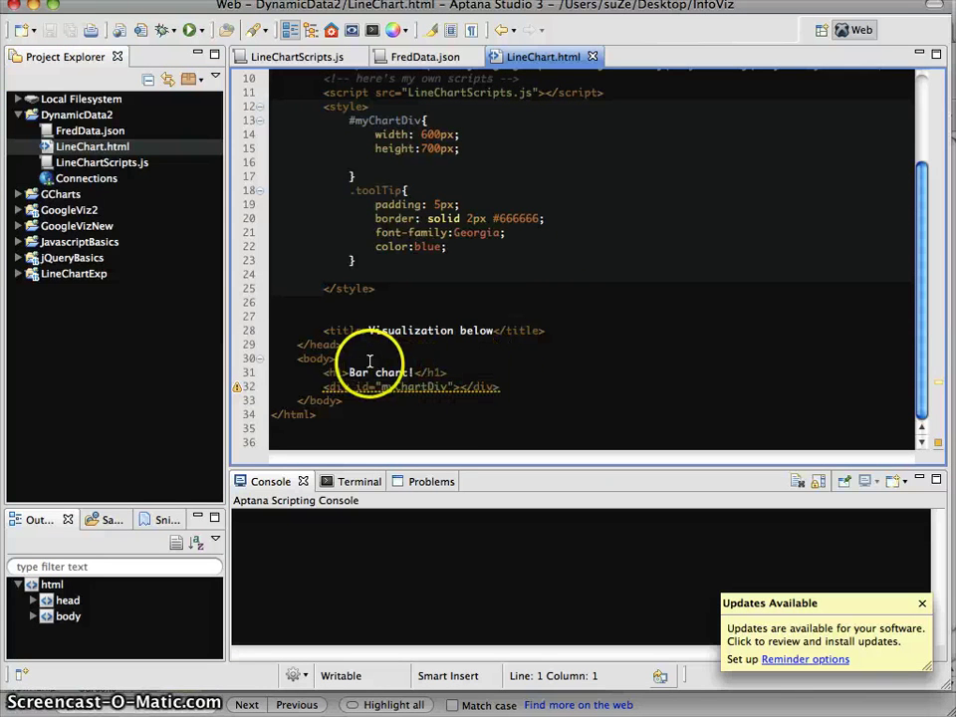
Below the Bar chart! heading, add <div id="myMap"> and paste the Fusion Tables iframe embed.
click(454, 375)
key(Return)
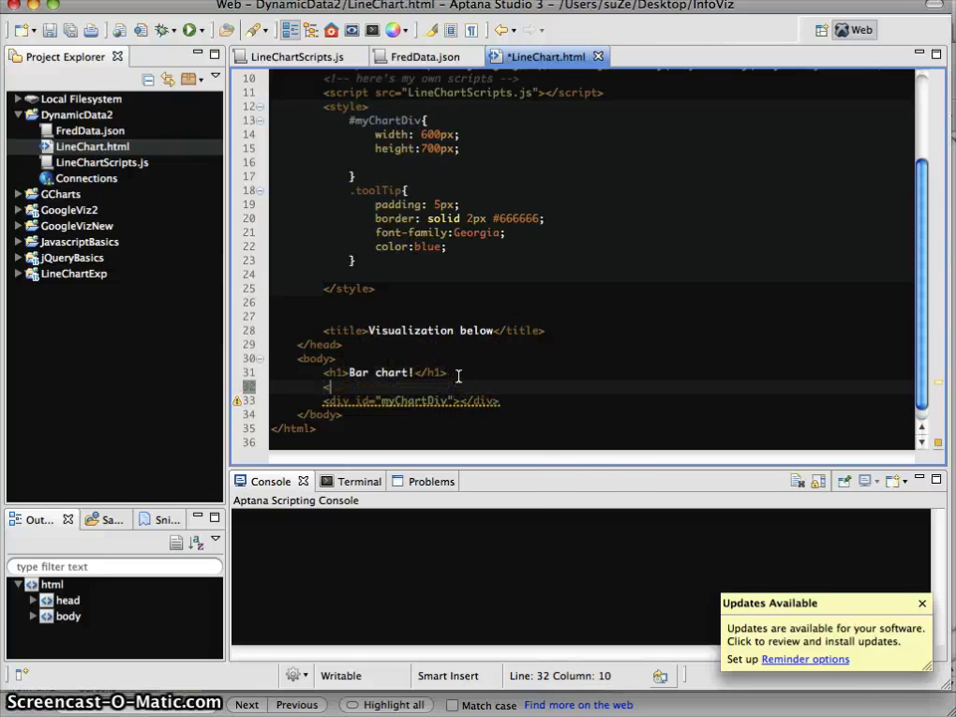
text(<div id="myMap")
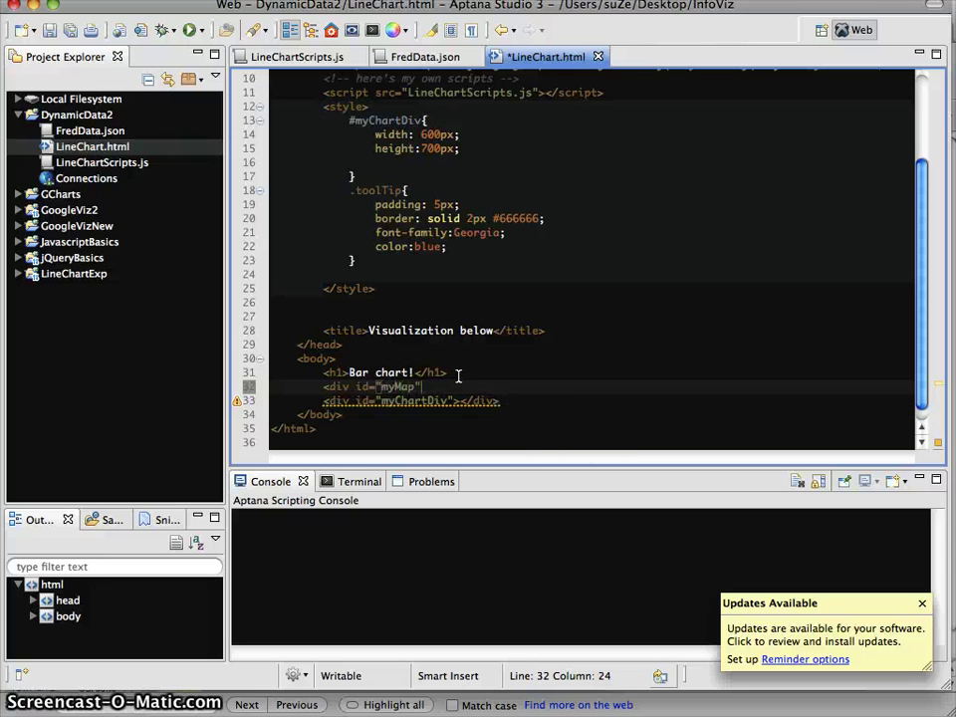
text(></div>)
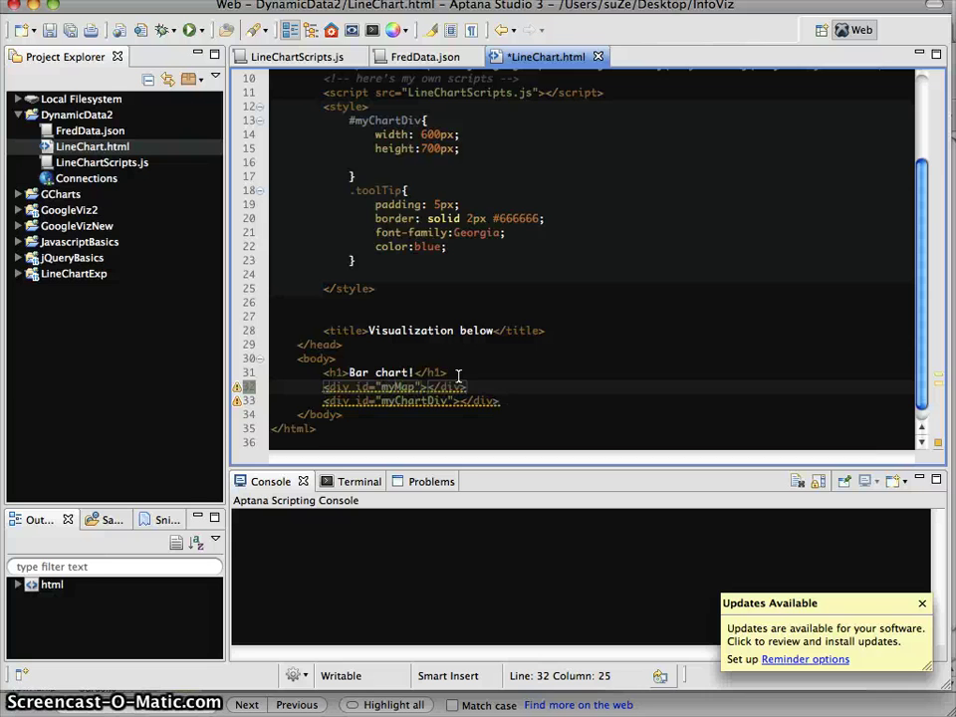
key(super+v)
Adjust the embedded iframe's size to width 500 and height 300.
scroll(516, 413, left, 10)
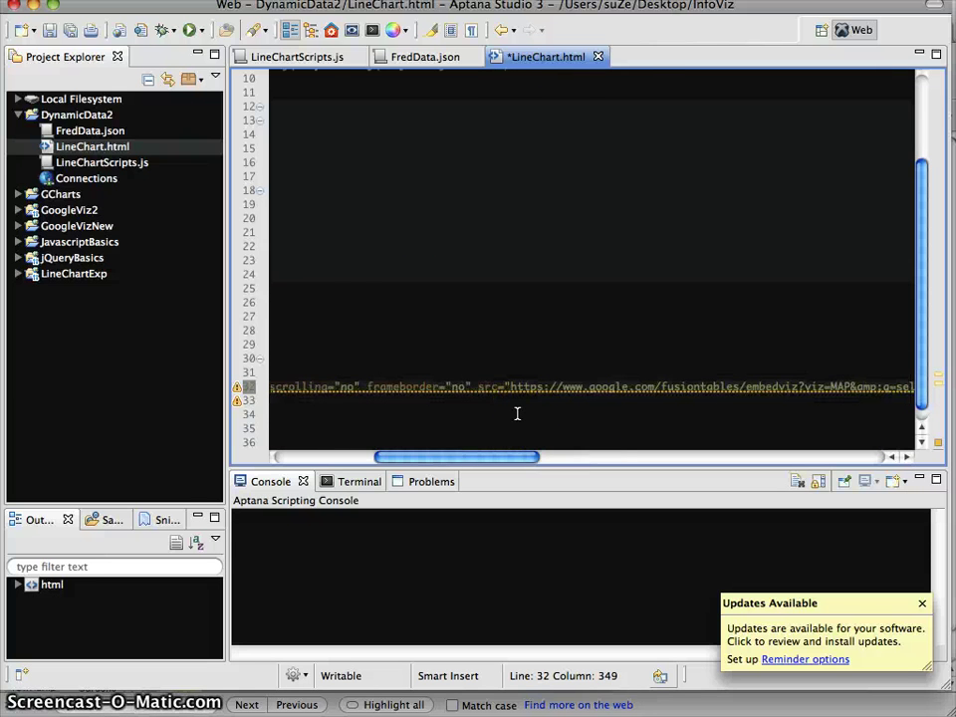
scroll(517, 414, left, 10)
click(531, 393)
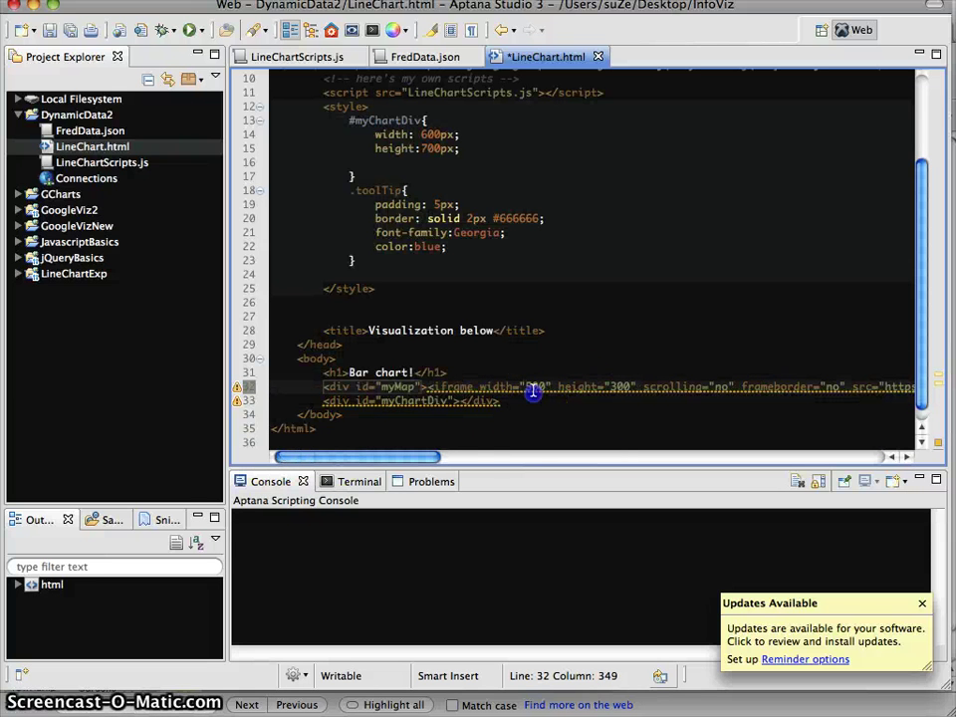
click(541, 389)
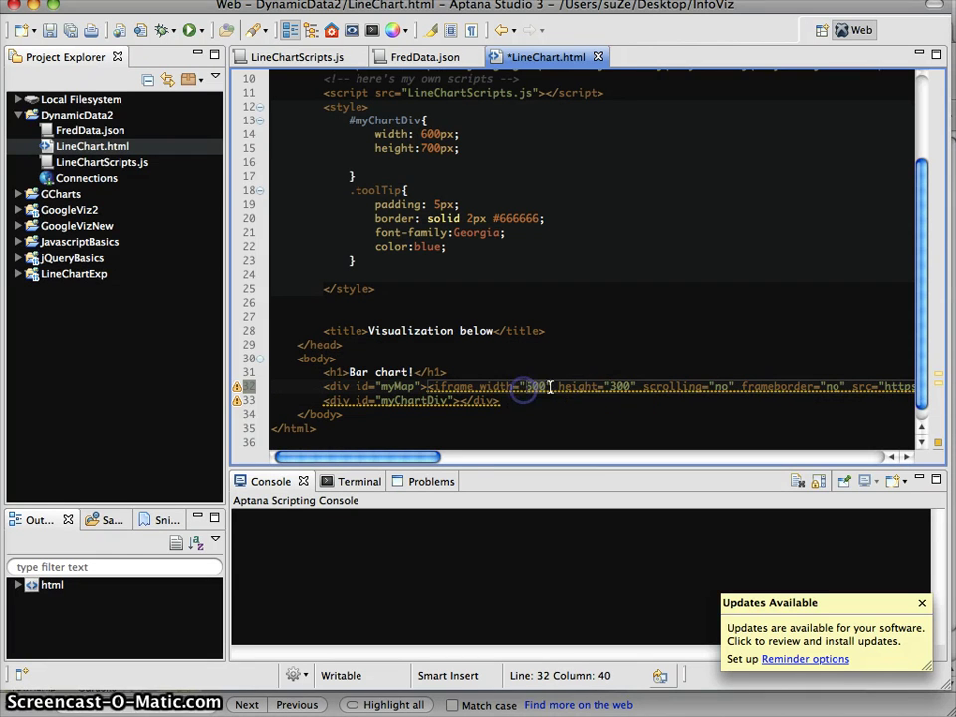
click(618, 387)
drag(531, 385, 521, 389)
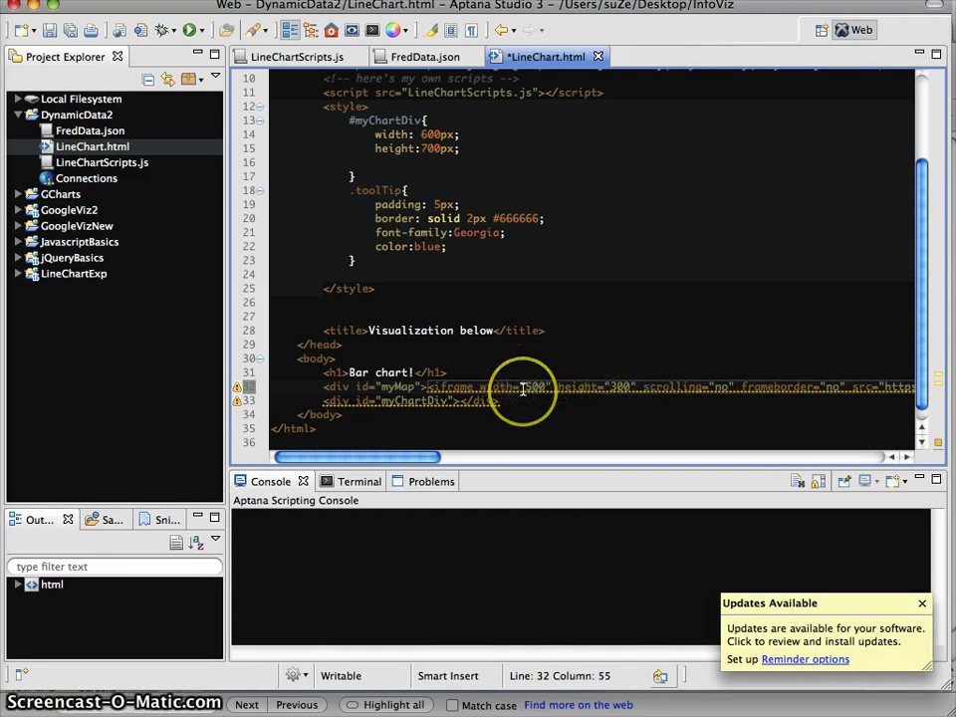
mouse_move(522, 389)
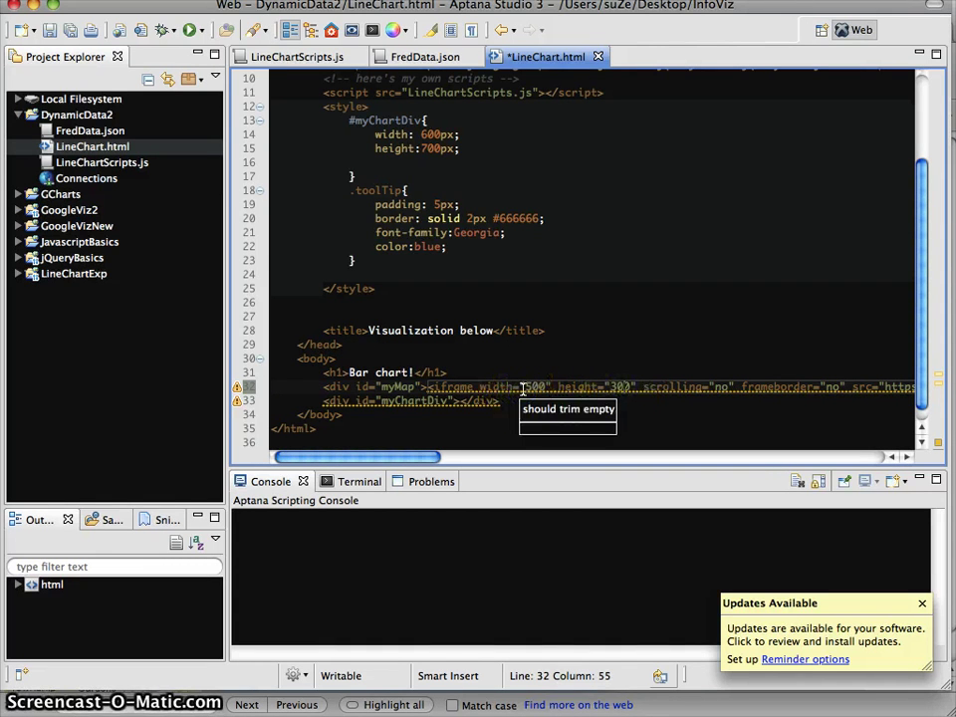
click(534, 388)
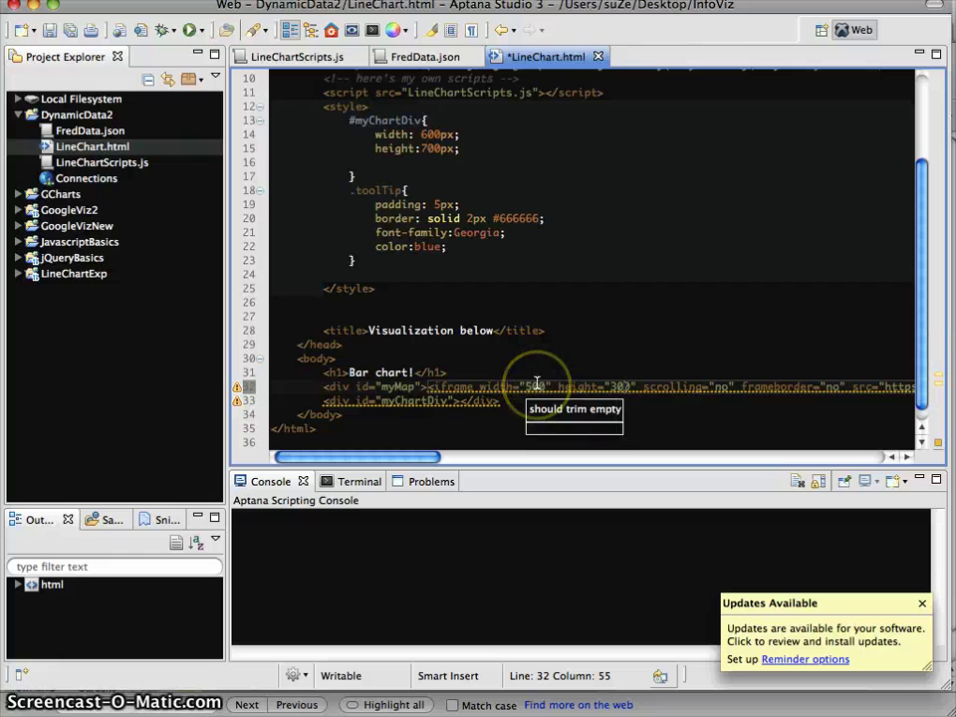
drag(537, 383, 495, 367)
click(387, 259)
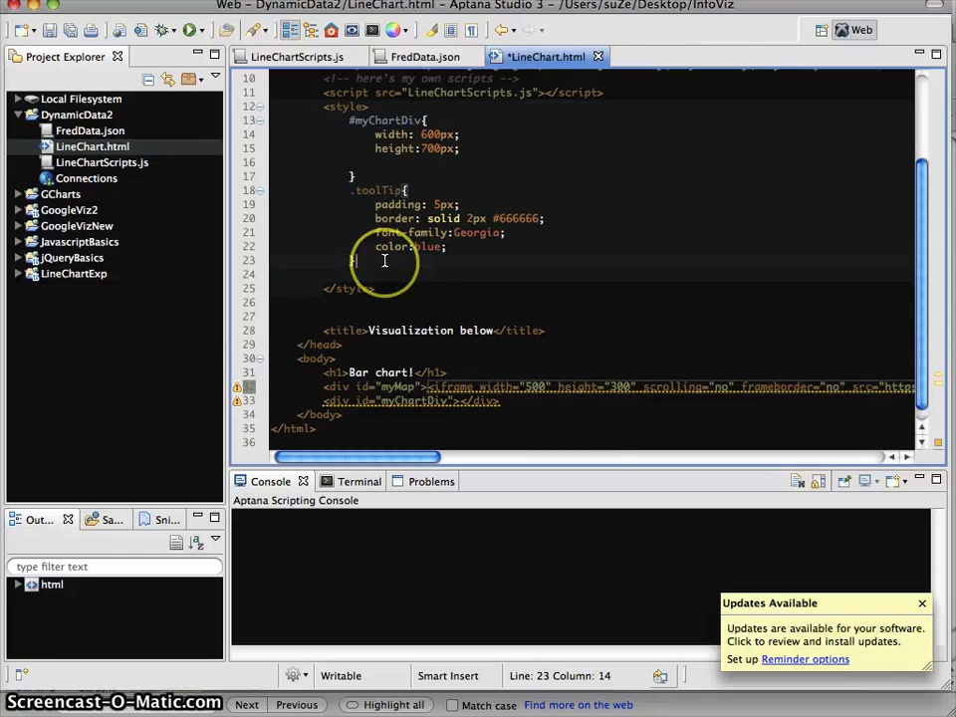
Add a #myMap style rule with width:500px and height:300px to LineChart.html and save it.
key(Return)
text(#)
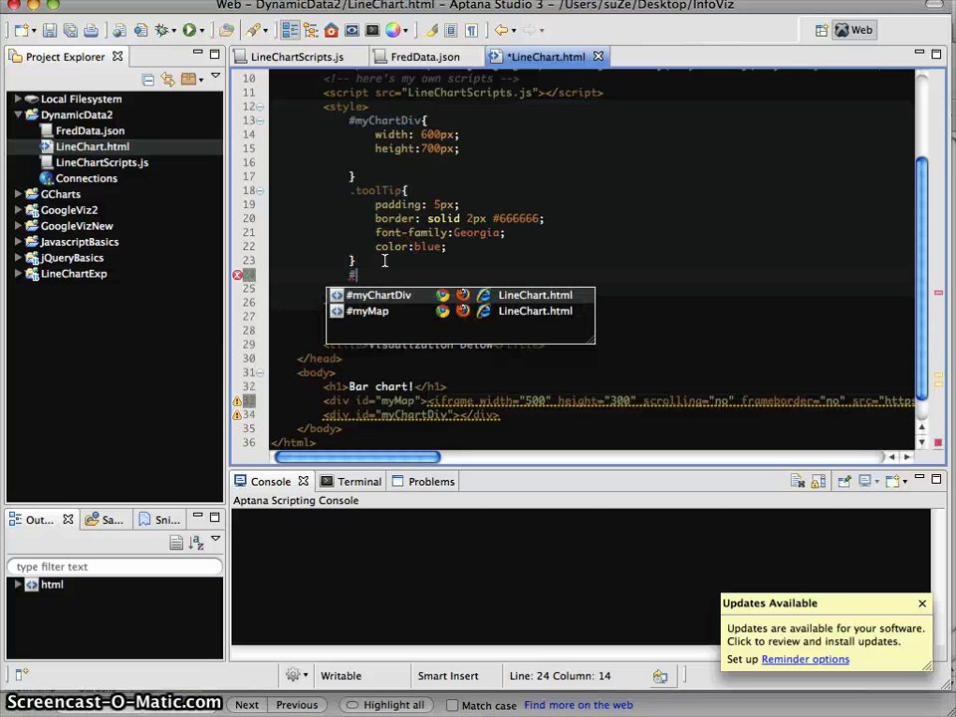
click(538, 320)
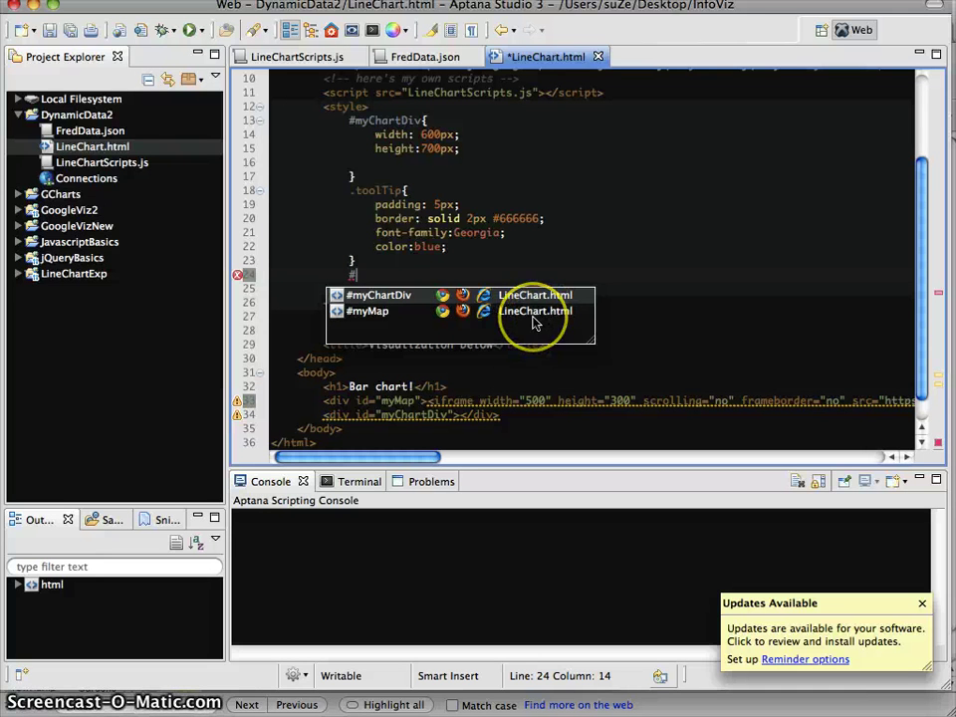
text(myMap)
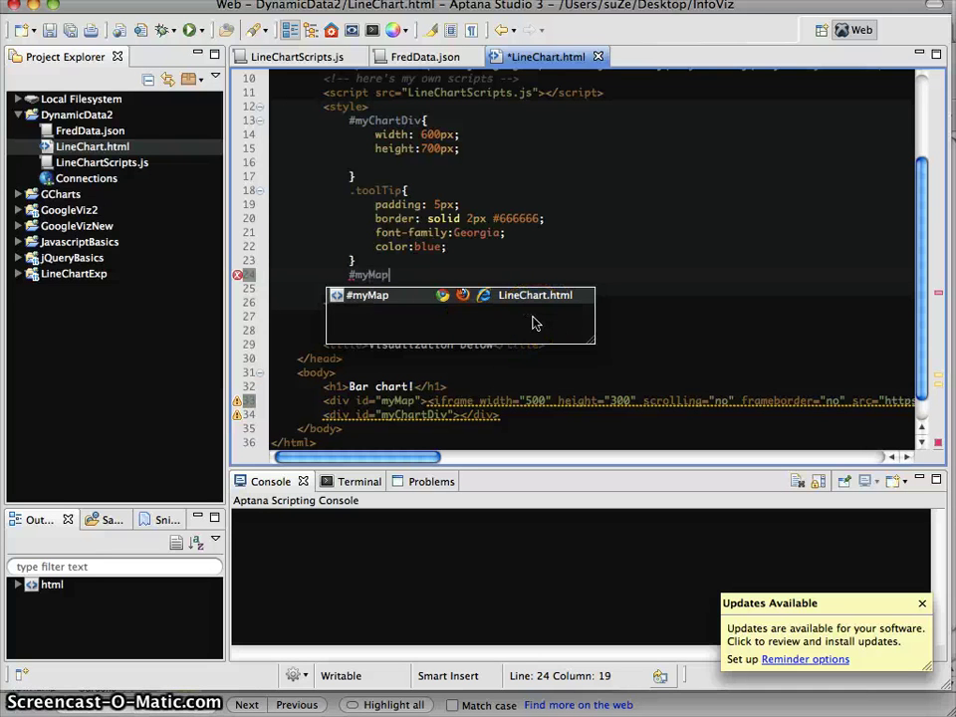
text({)
key(Return)
text(width:)
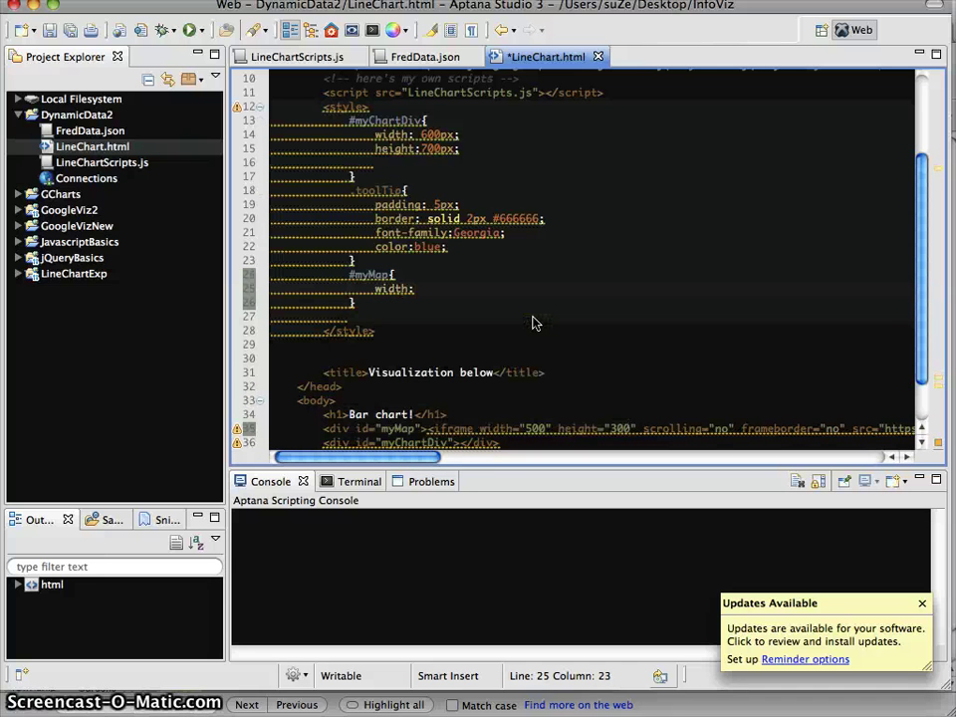
text(500px;)
key(Return)
text(height:)
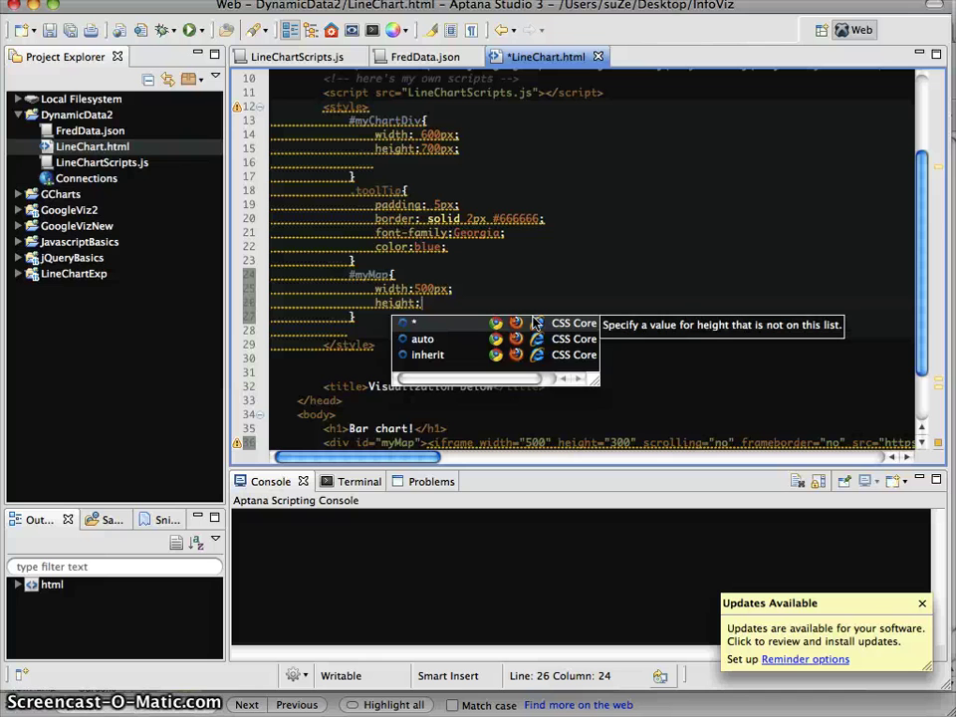
text(300px;)
key(ctrl+s)
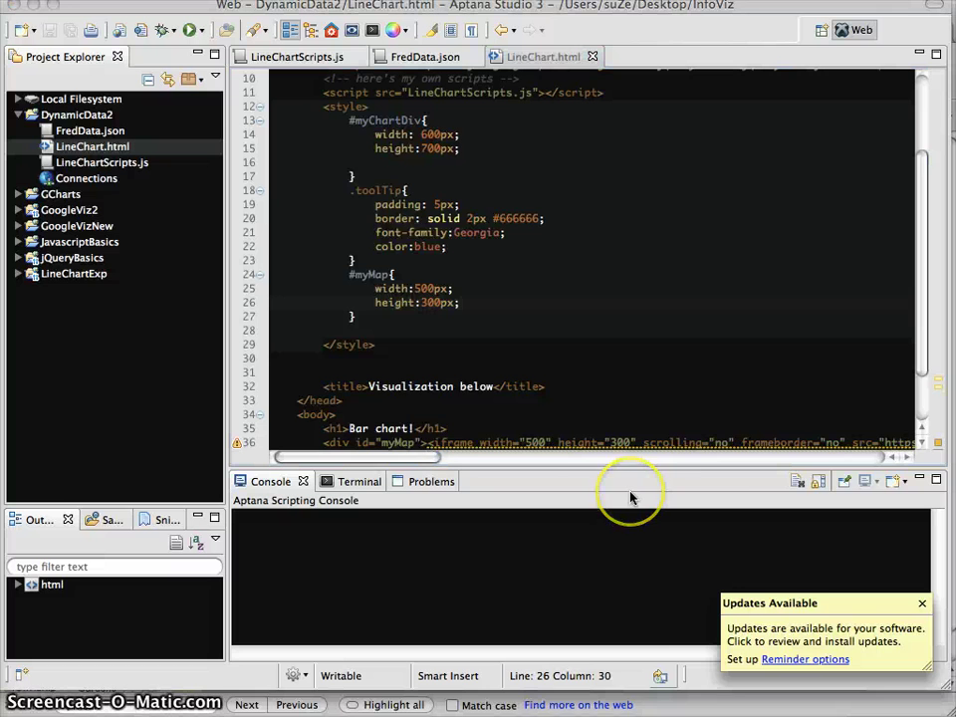
key(super+Tab)
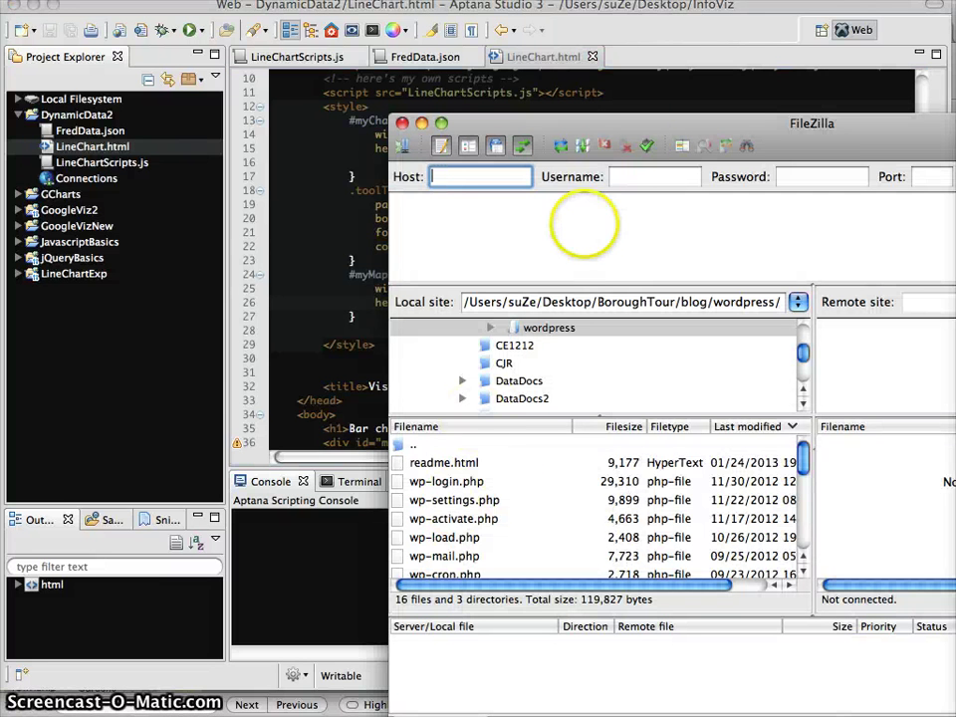
Connect FileZilla to the saved Columbia server site.
drag(727, 132, 653, 124)
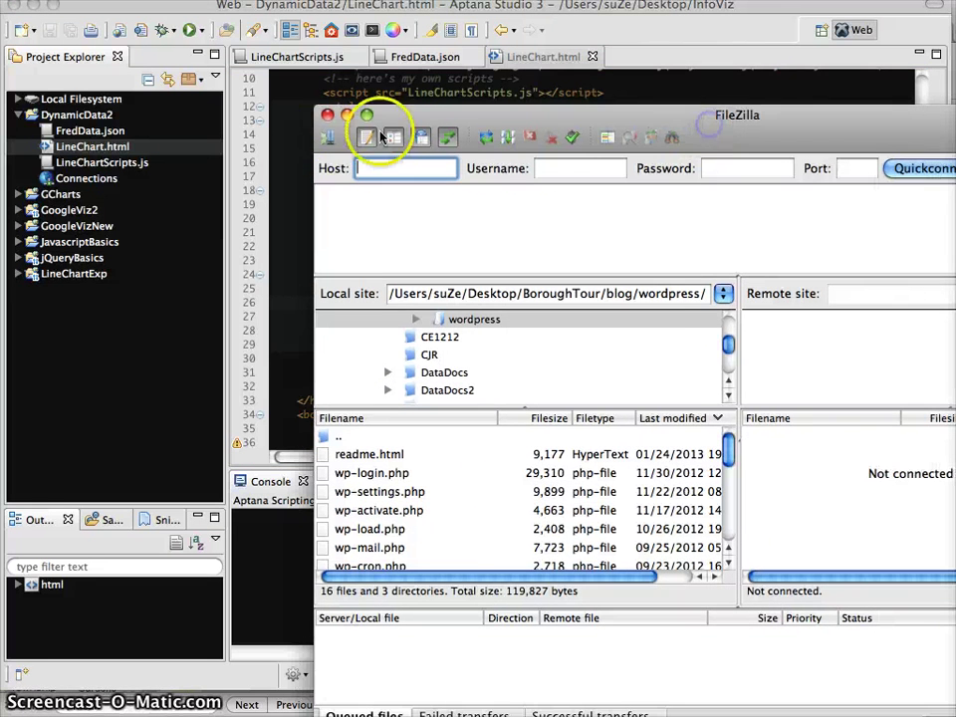
click(327, 139)
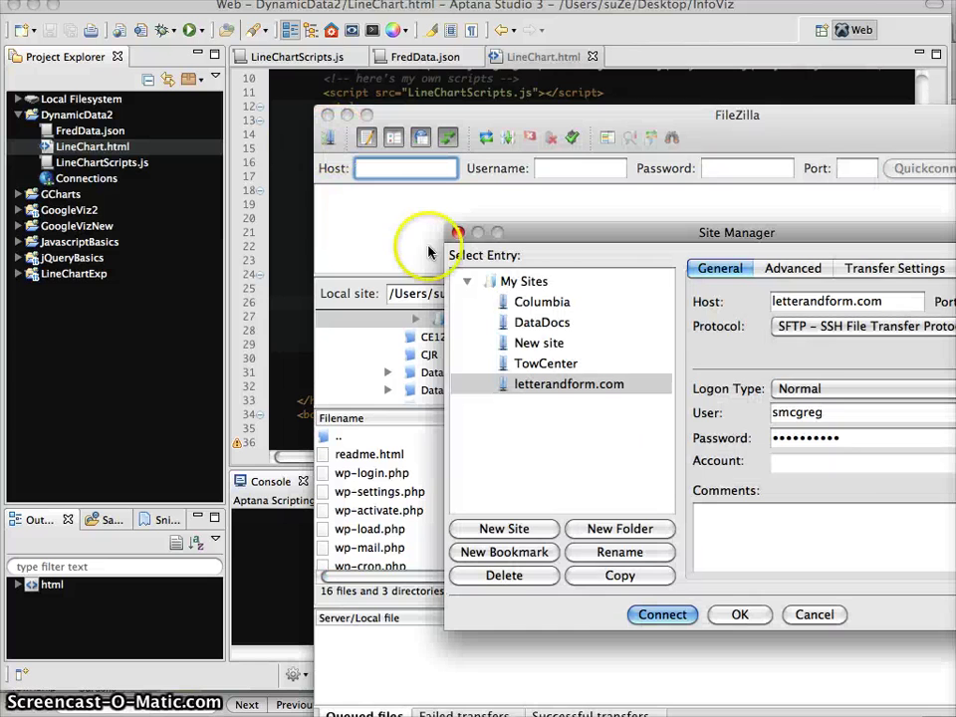
click(553, 302)
double_click(553, 302)
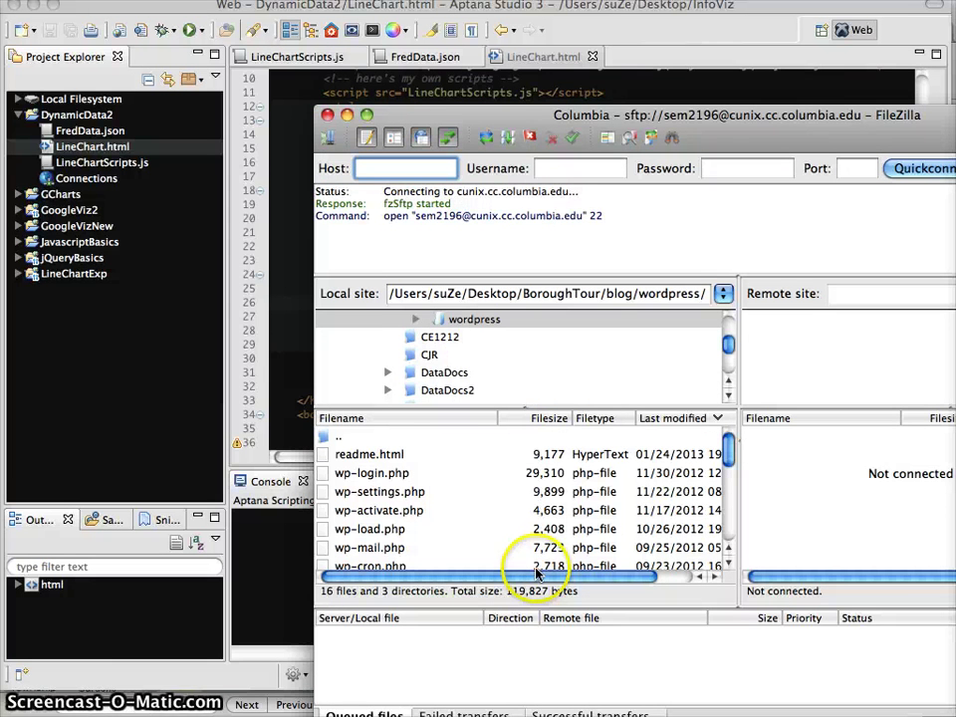
Browse the local pane to Desktop > InfoViz > DynamicData2 project files.
scroll(466, 391, up, 2)
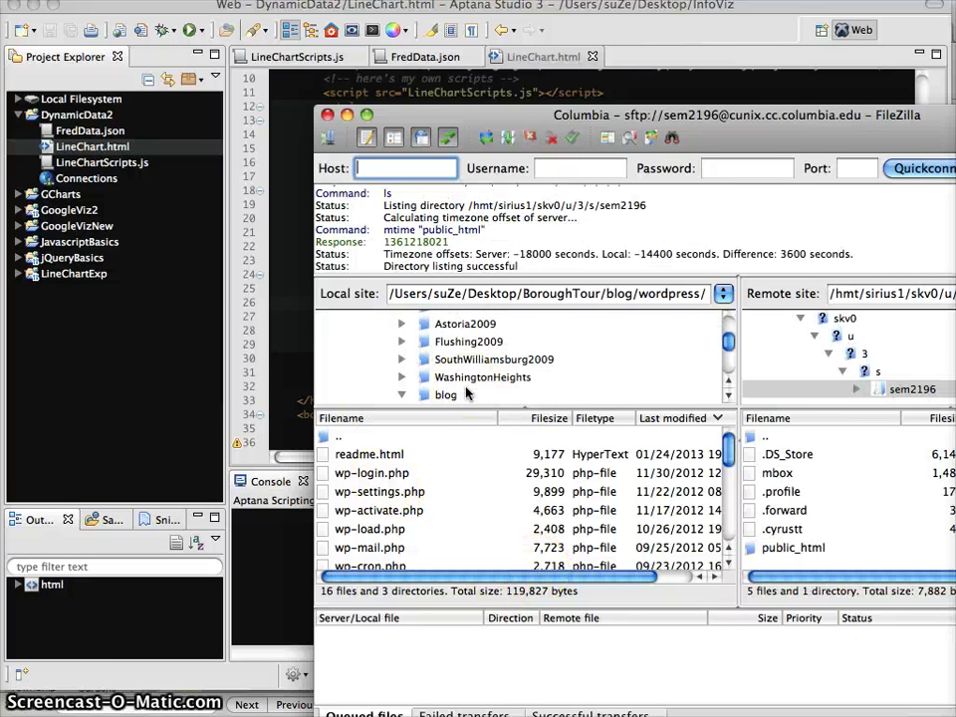
scroll(466, 394, down, 2)
scroll(466, 394, up, 5)
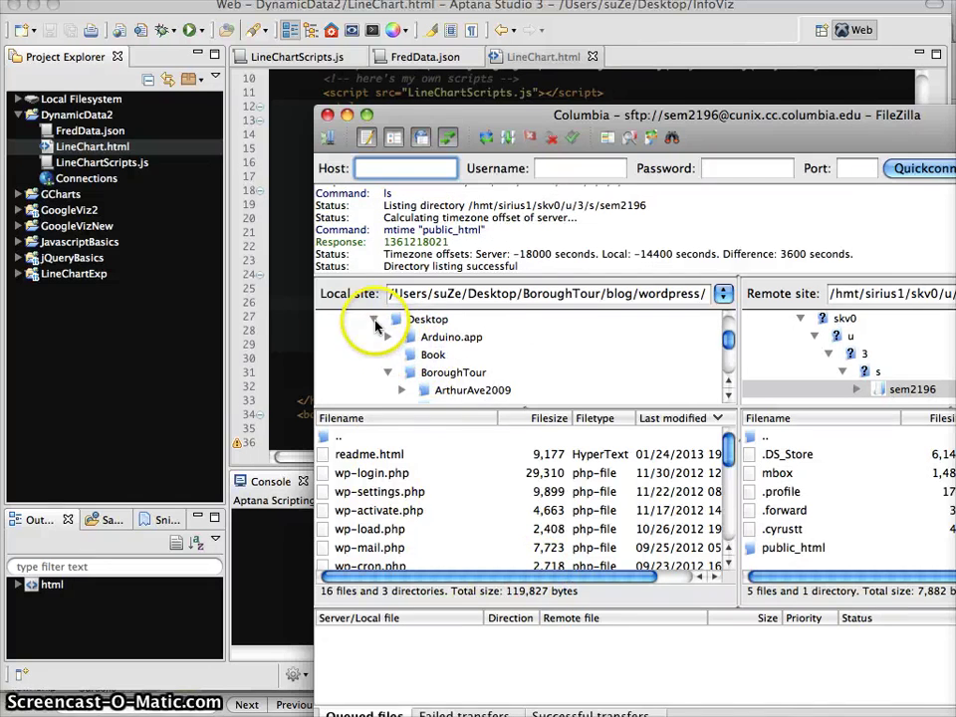
click(376, 321)
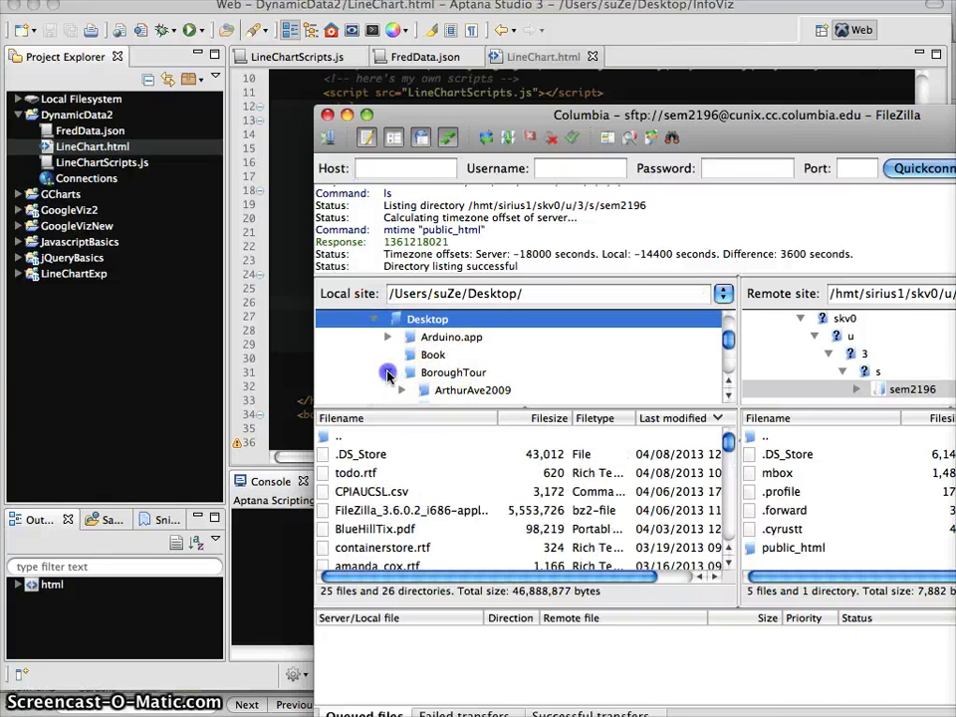
scroll(466, 383, down, 8)
scroll(468, 384, down, 1)
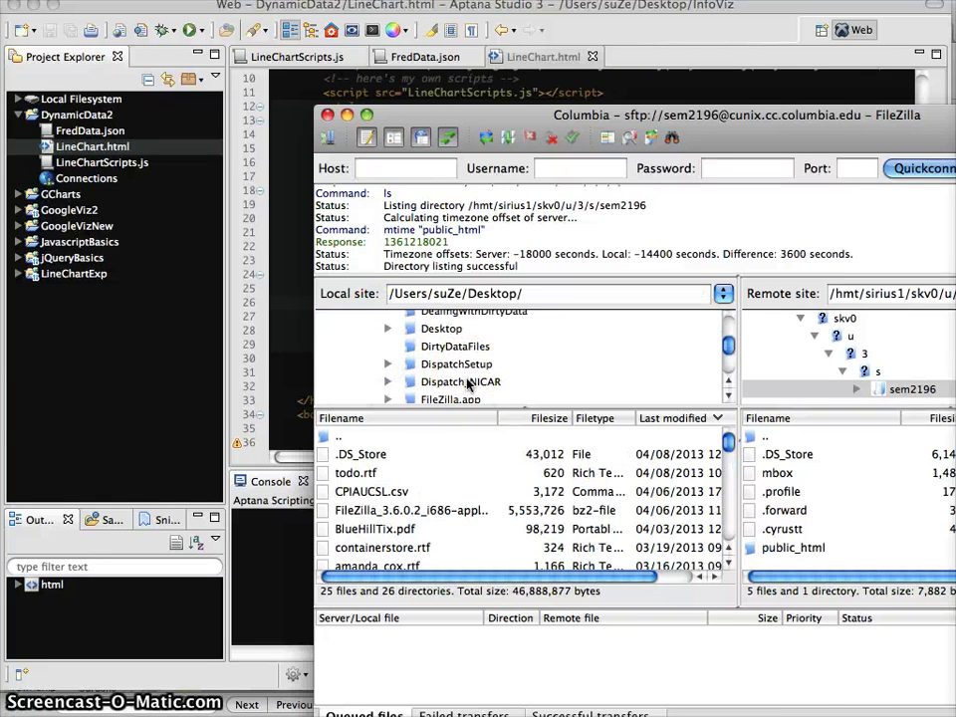
scroll(468, 383, up, 6)
scroll(468, 383, up, 2)
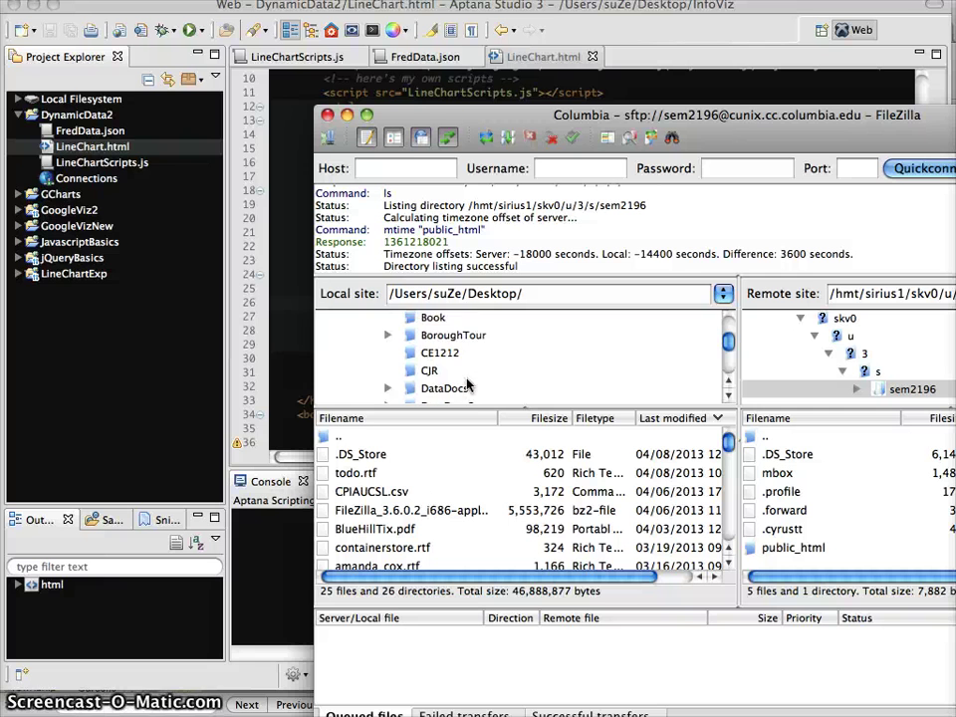
scroll(467, 383, down, 3)
scroll(469, 385, down, 9)
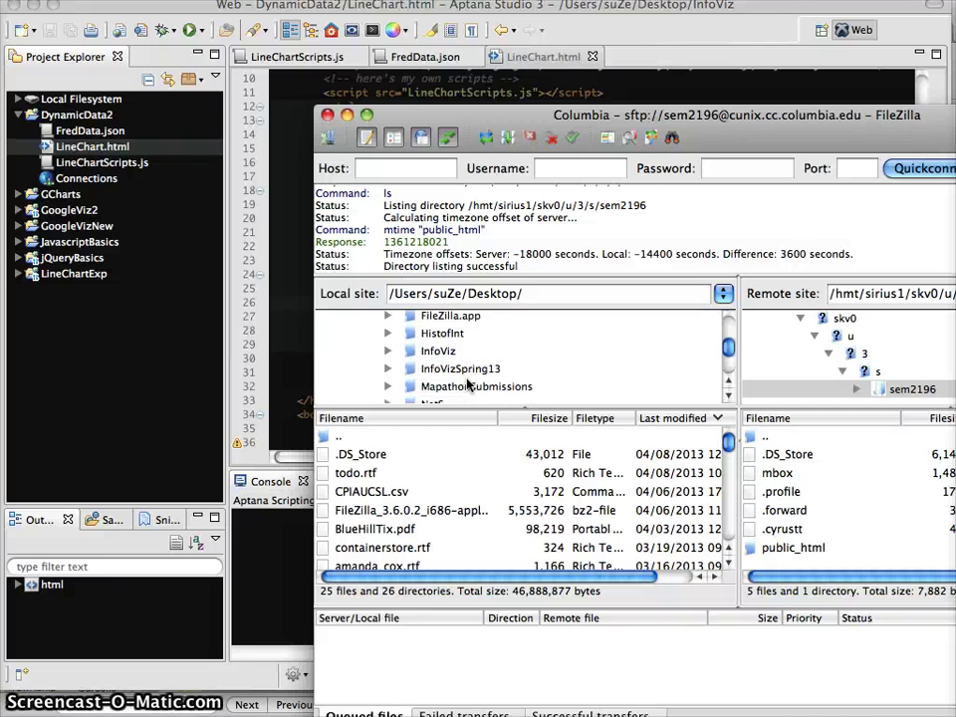
click(388, 352)
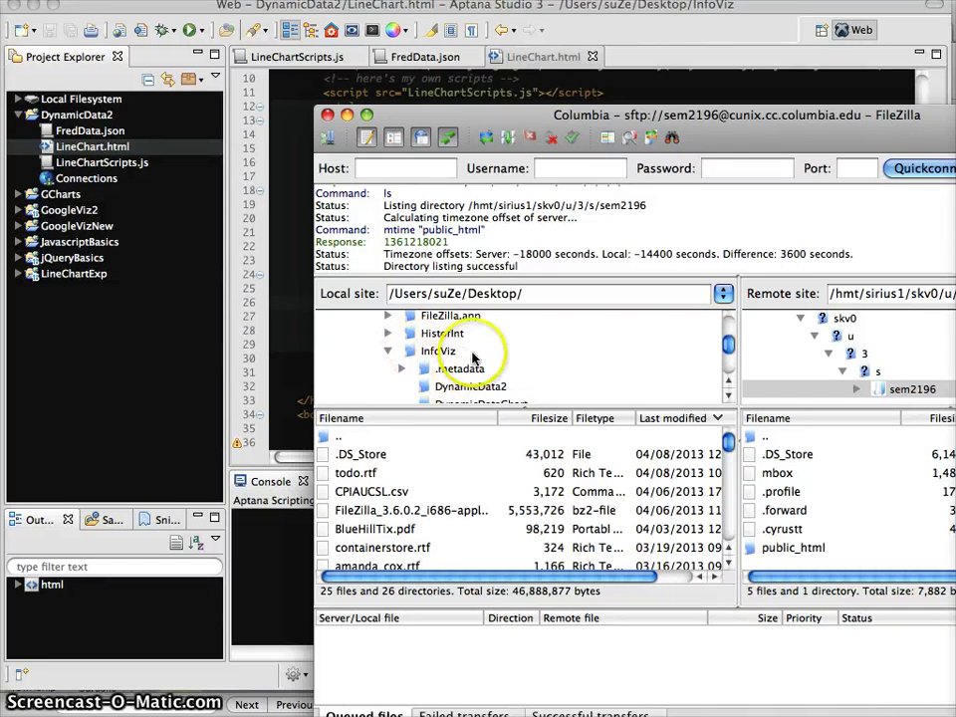
click(469, 388)
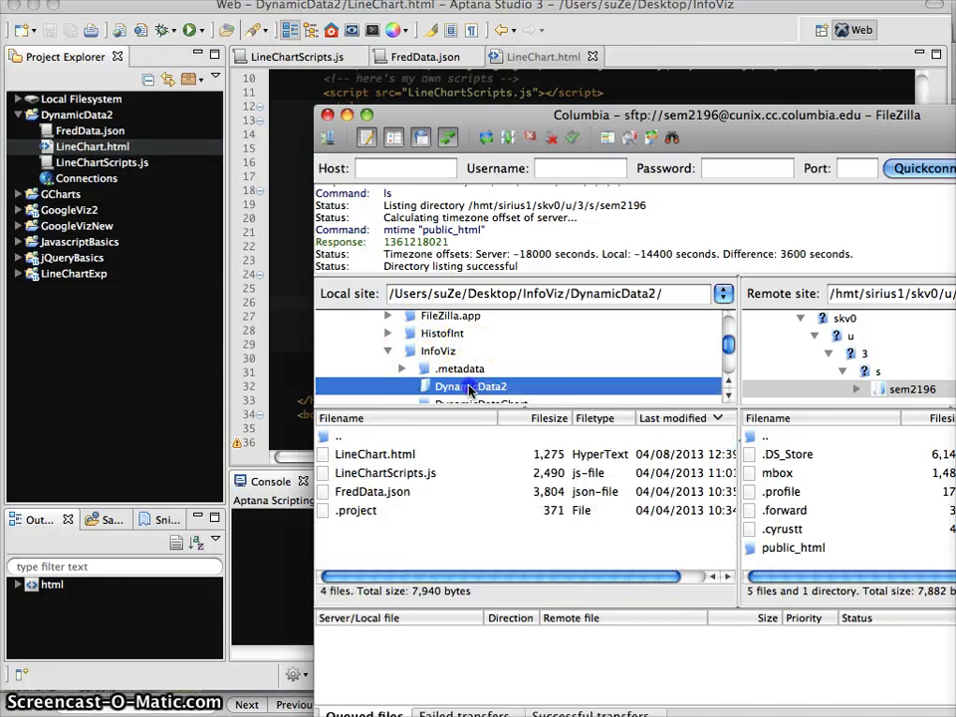
Upload LineChart.html into the server's public_html/Spring2013/DynamicData2 folder, overwriting the old copy.
double_click(781, 547)
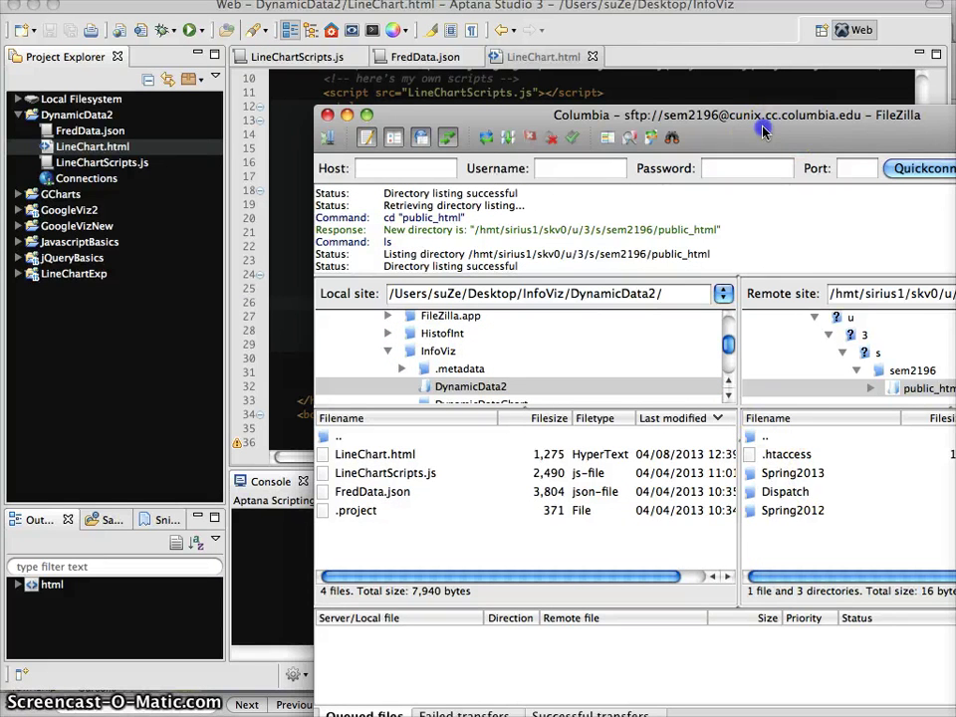
drag(641, 114, 490, 90)
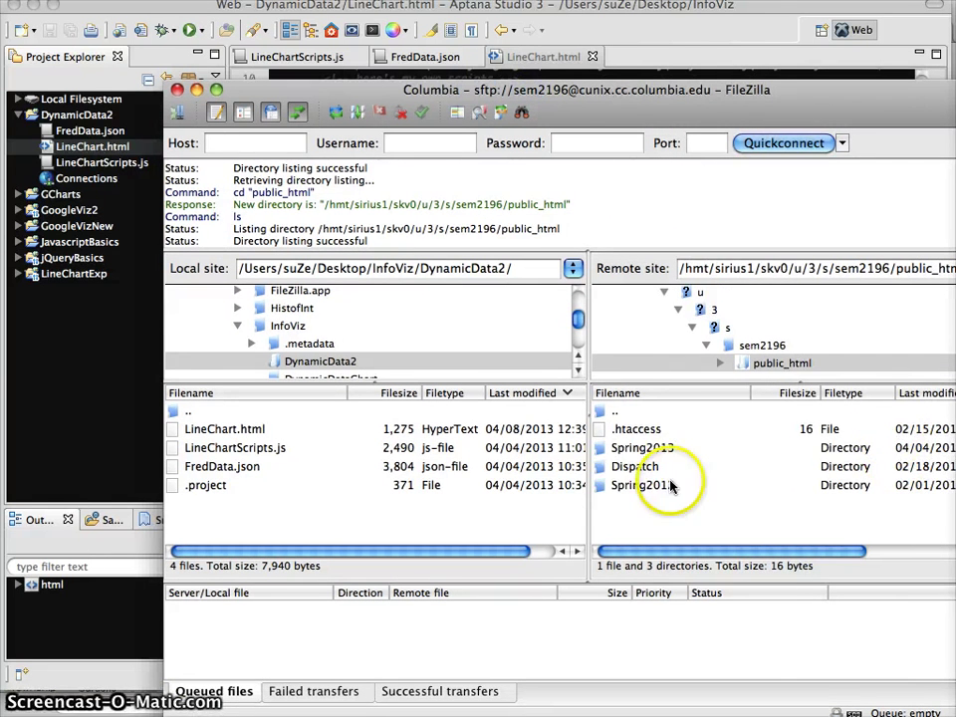
double_click(627, 447)
double_click(624, 431)
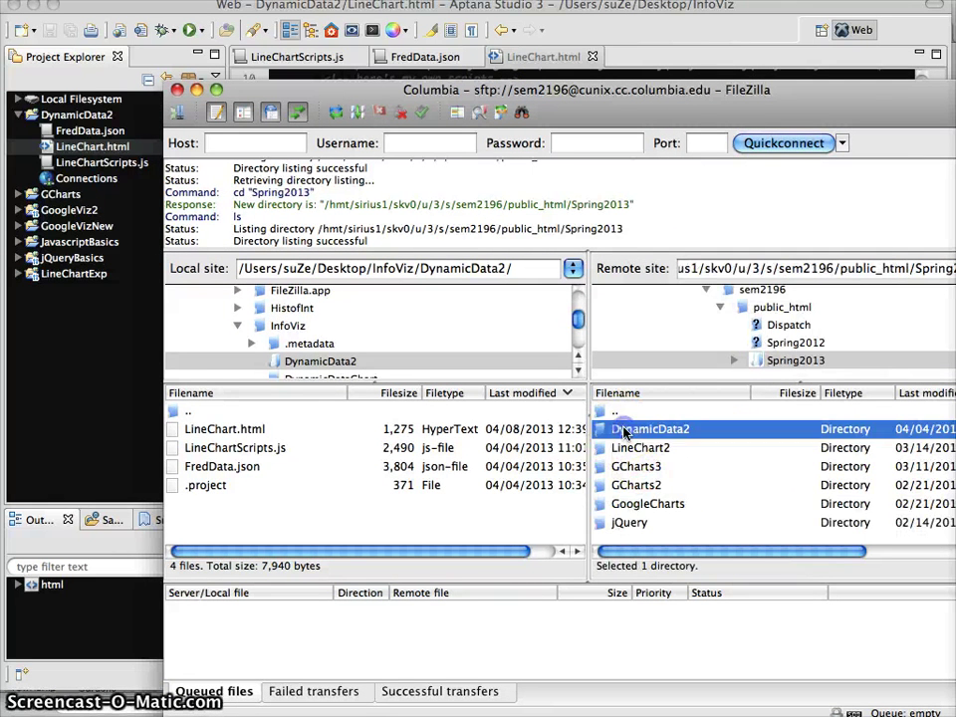
drag(199, 430, 711, 498)
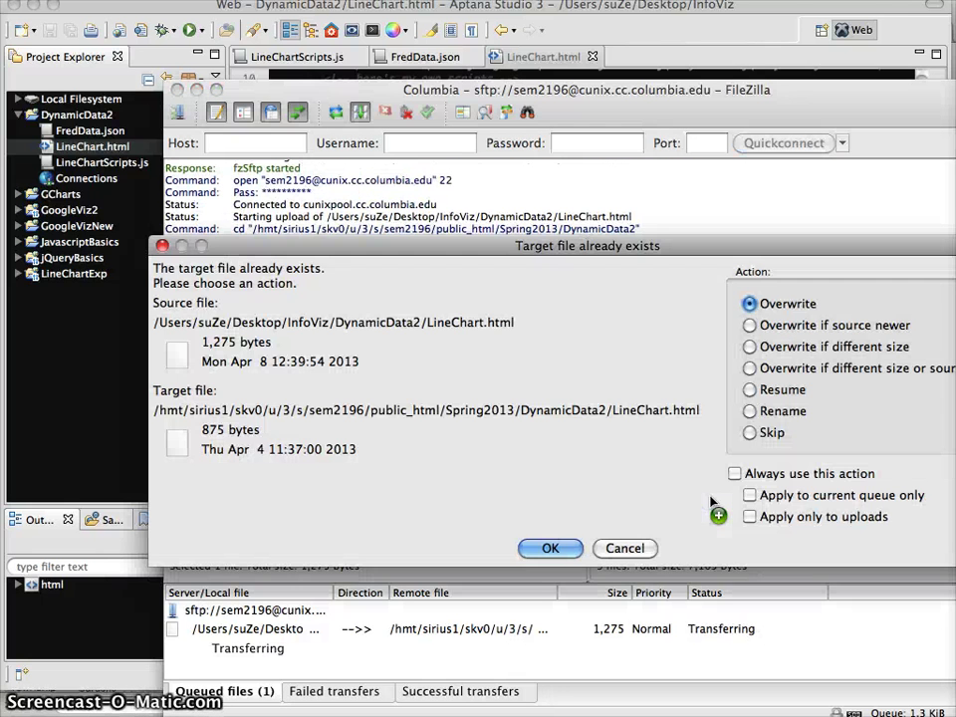
click(550, 547)
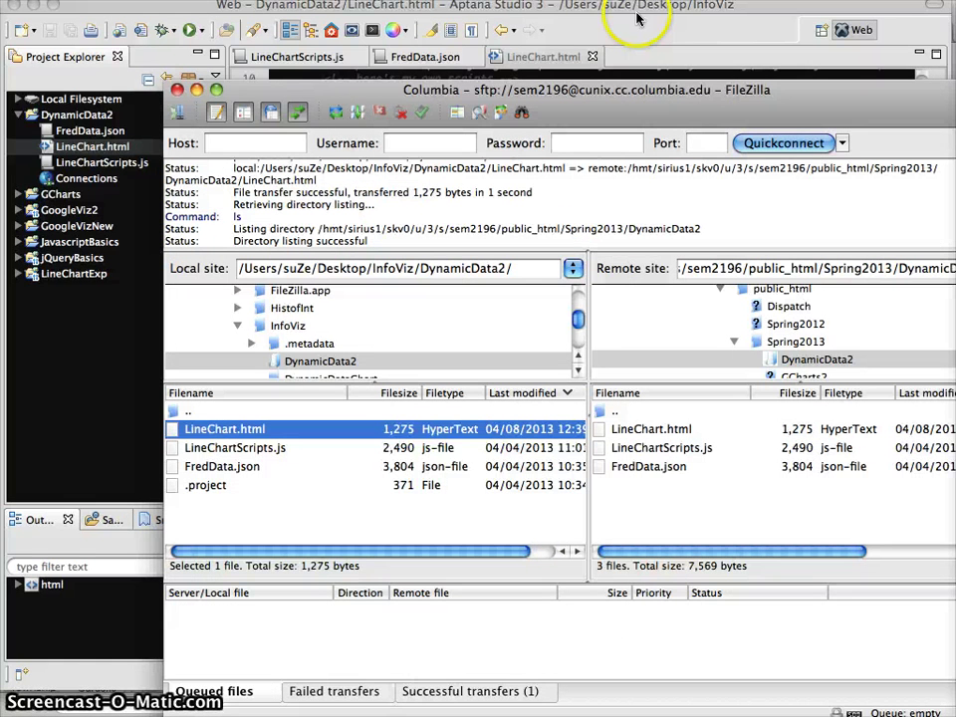
Load the live Spring2013/DynamicData2/LineChart.html page in Firefox.
click(197, 89)
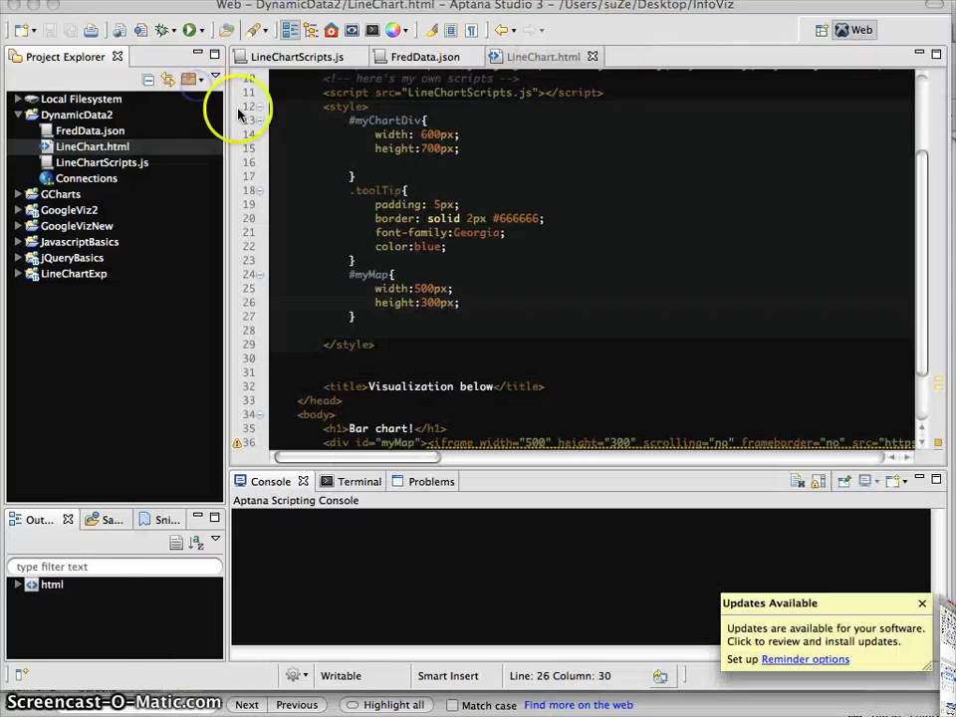
click(32, 6)
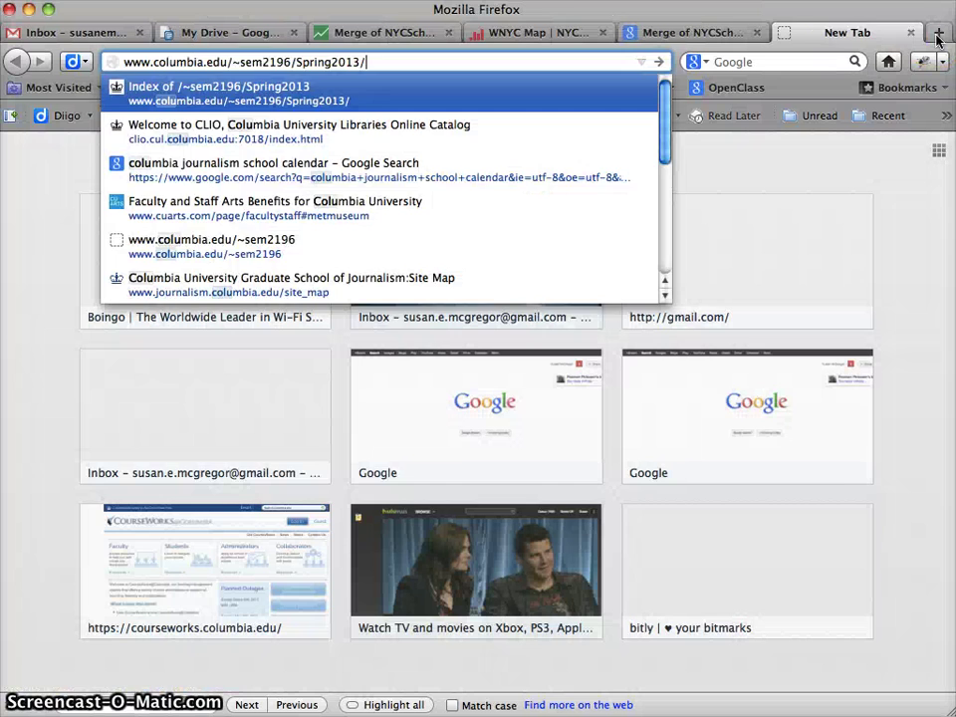
key(Return)
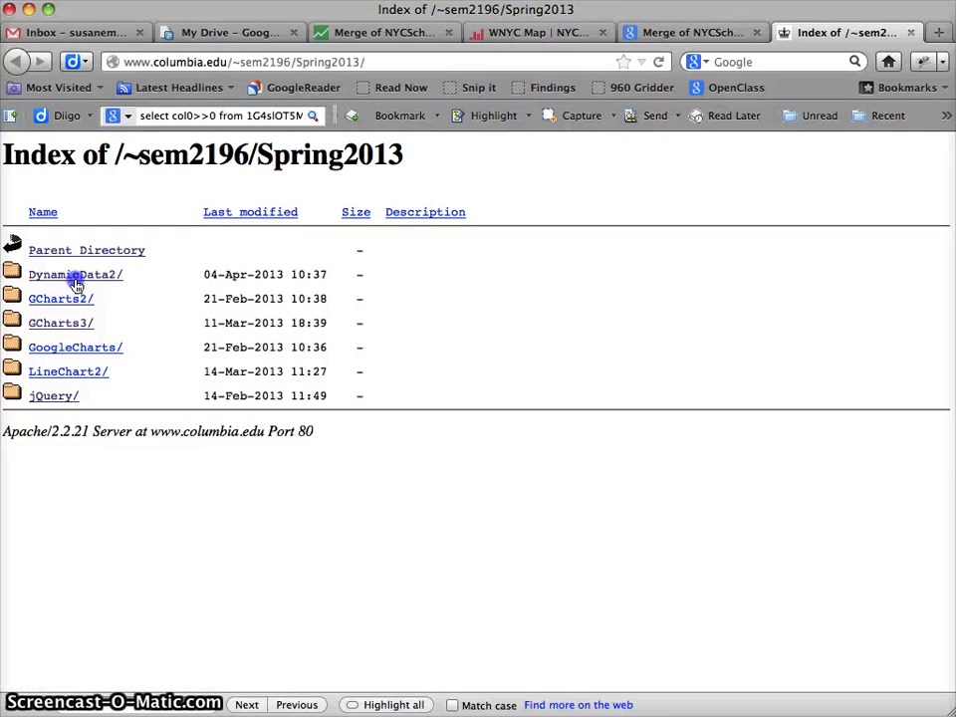
click(77, 279)
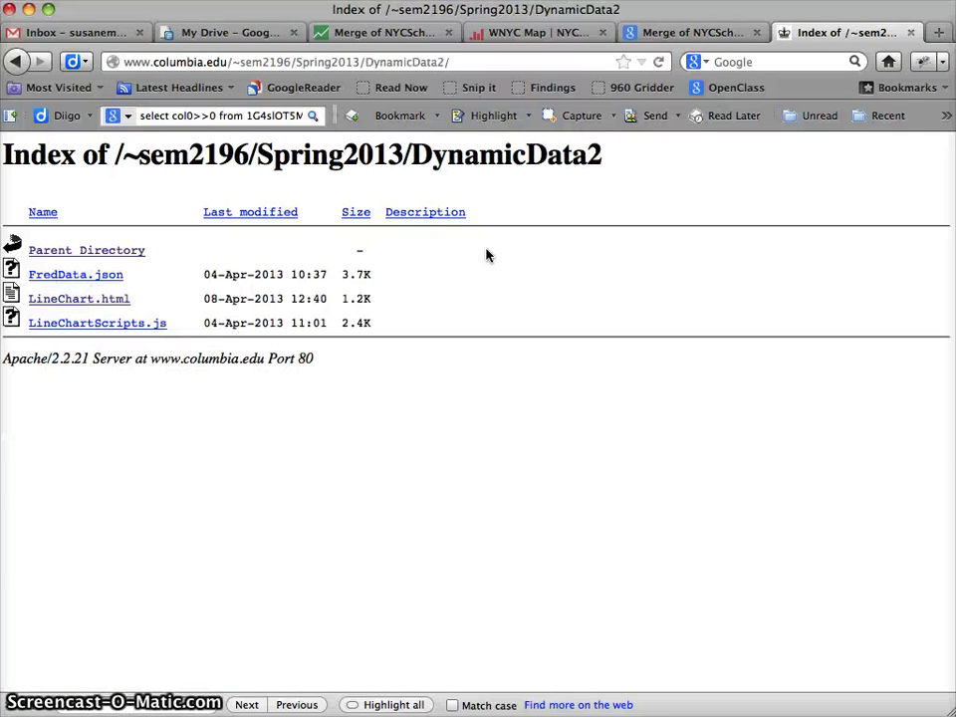
click(82, 298)
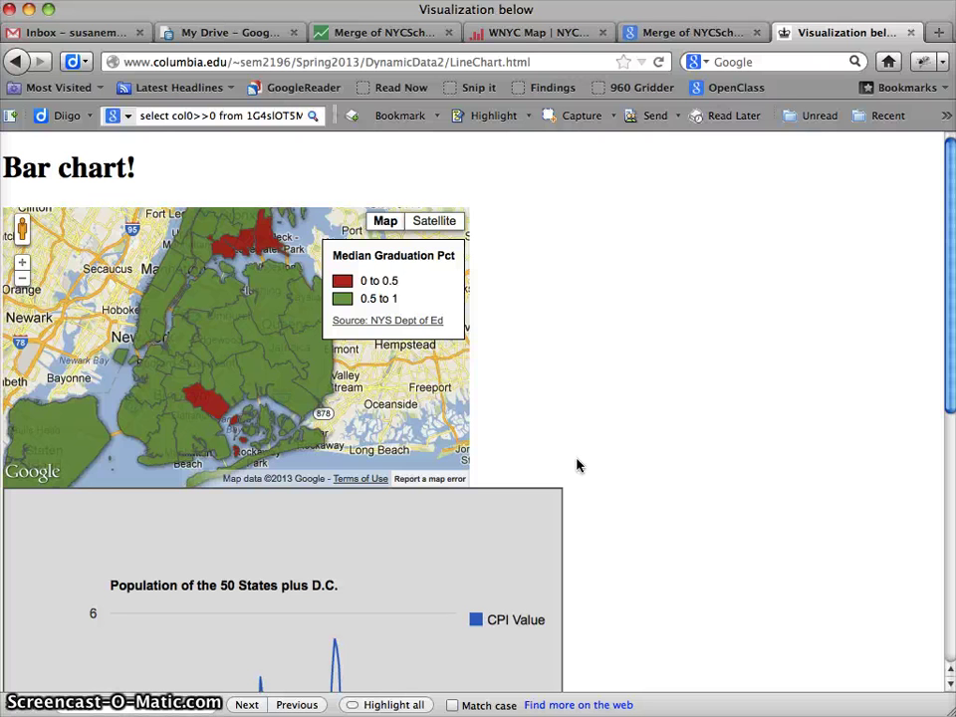
Check school district 24's details and pan the map across Queens, Brooklyn and Manhattan.
click(238, 314)
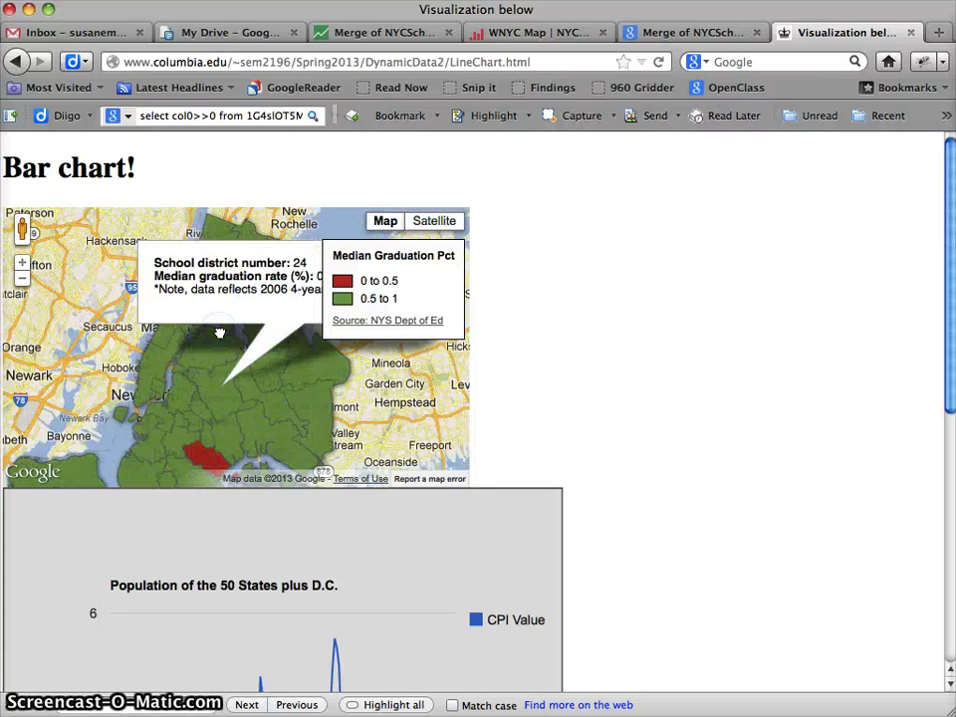
drag(222, 275, 222, 263)
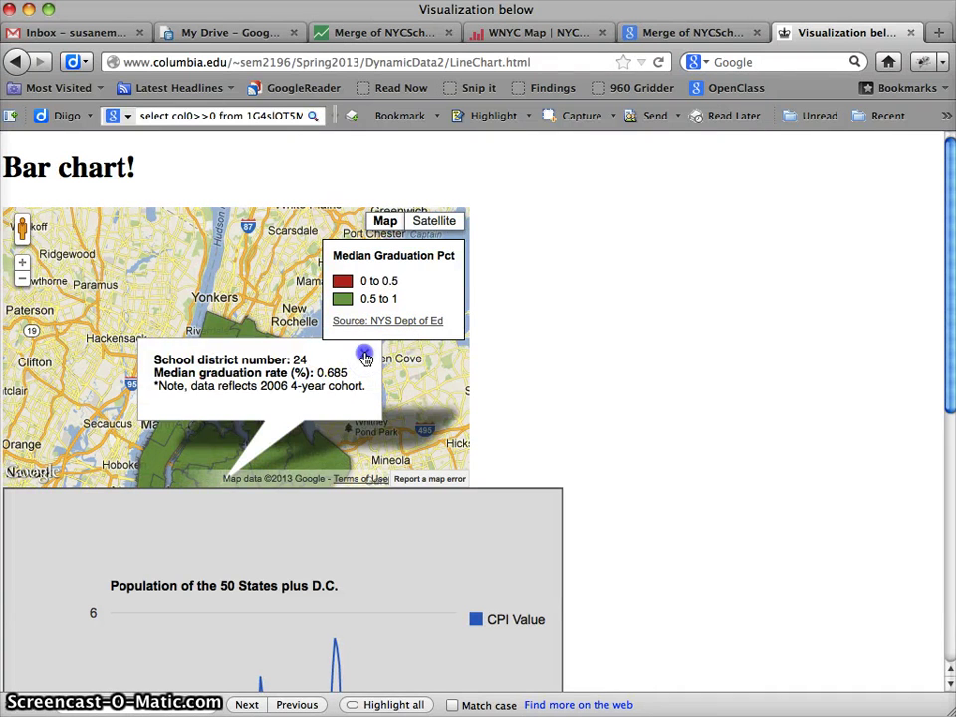
click(365, 355)
drag(329, 398, 62, 344)
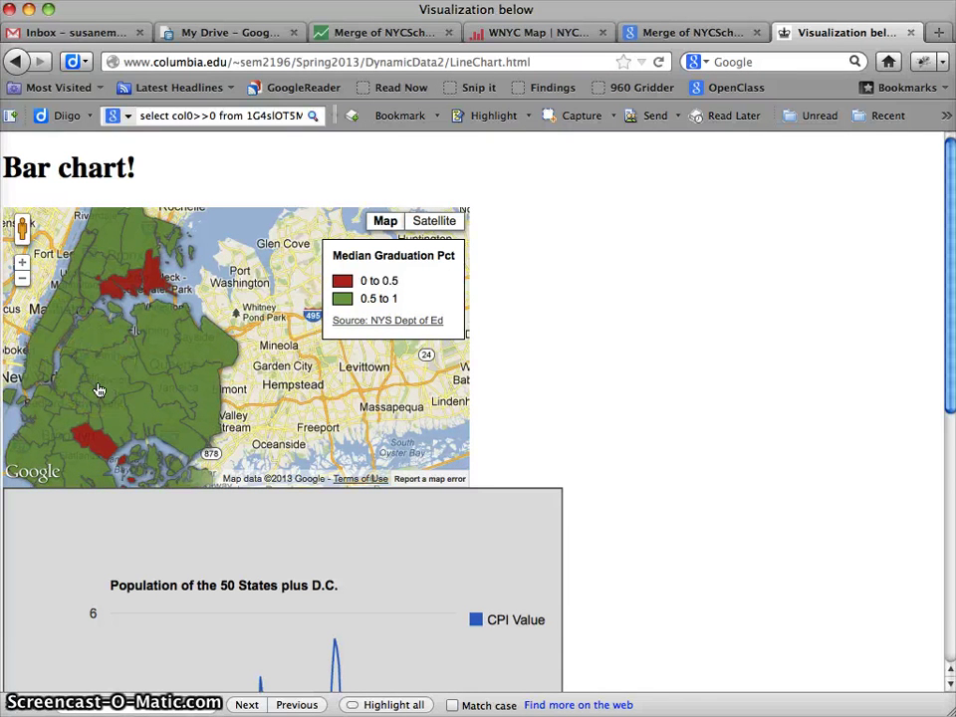
drag(228, 334, 295, 355)
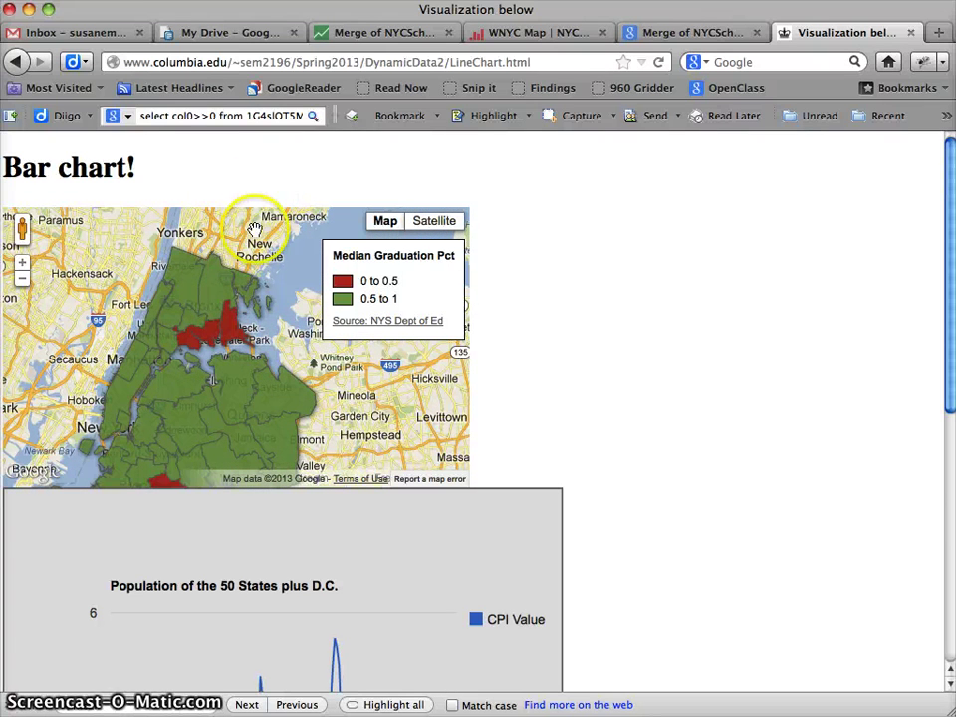
Edit district 1's row in the merged table and save medianGradPct as 0.55.
click(388, 30)
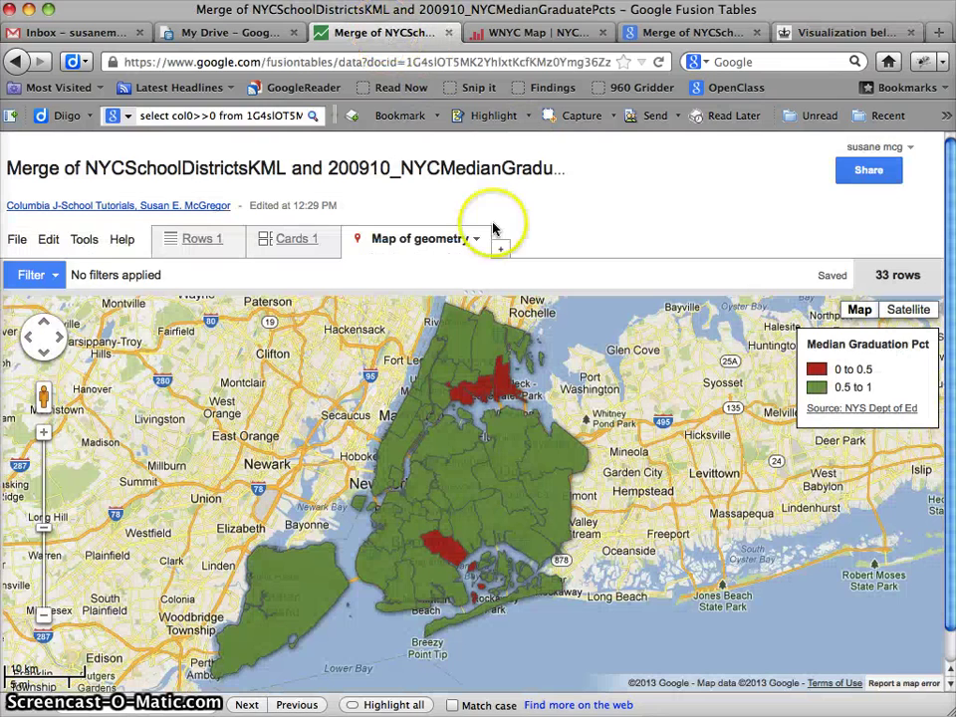
click(196, 240)
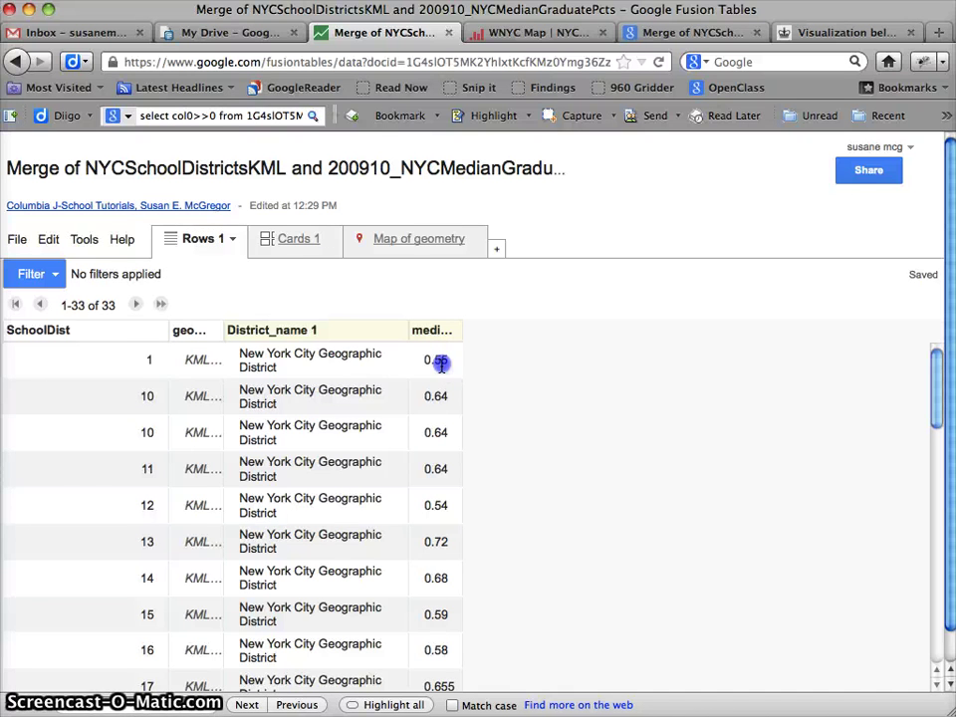
click(441, 363)
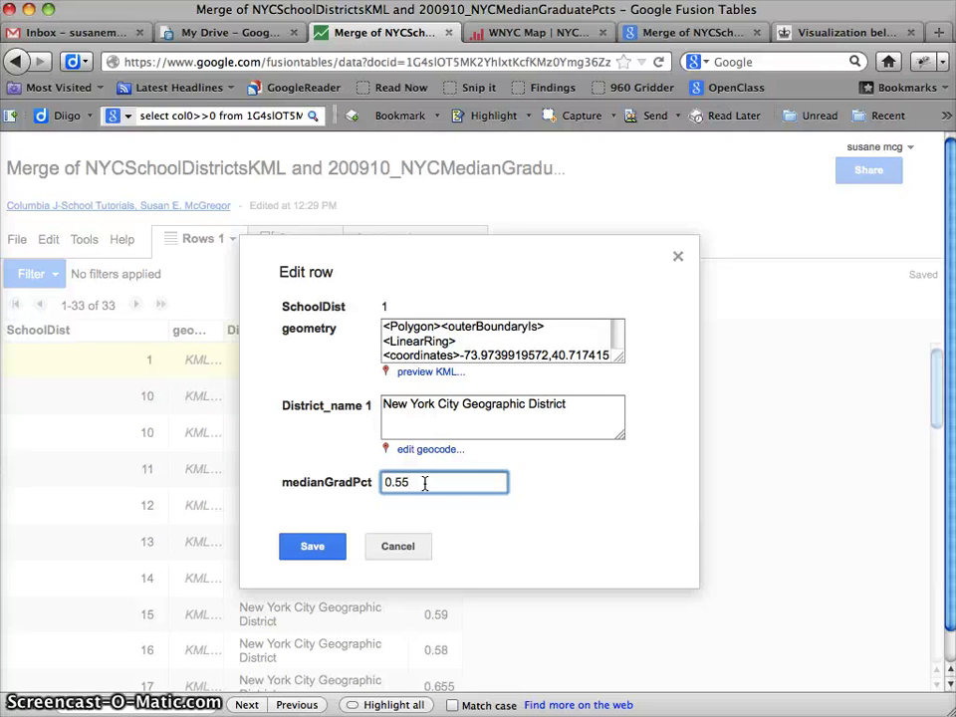
click(313, 546)
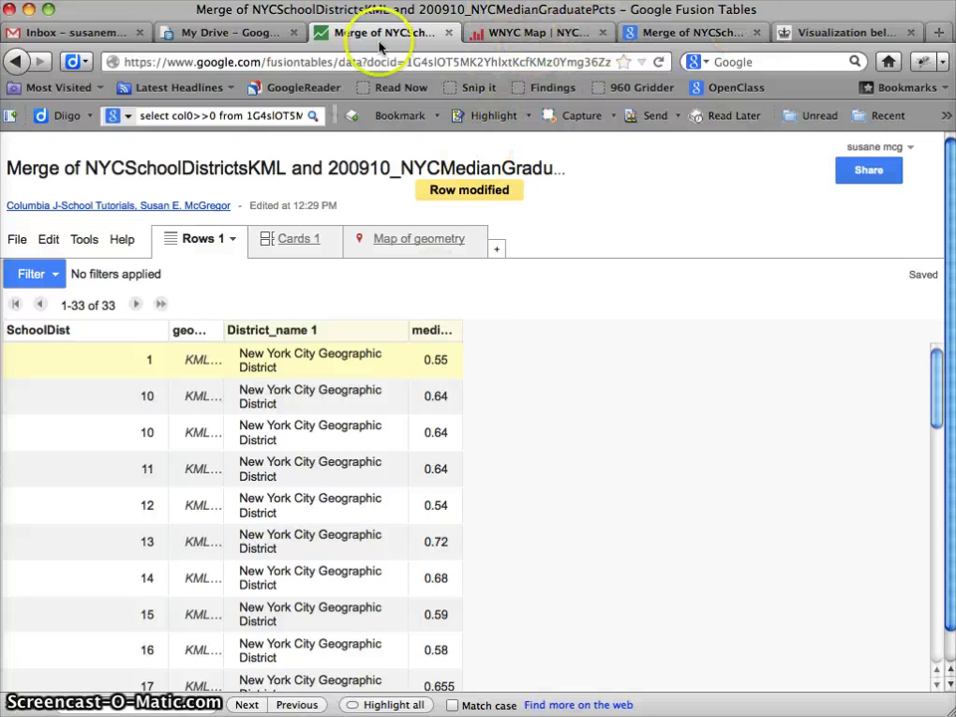
Return to the geometry map and zoom in on Brooklyn's red district.
click(409, 244)
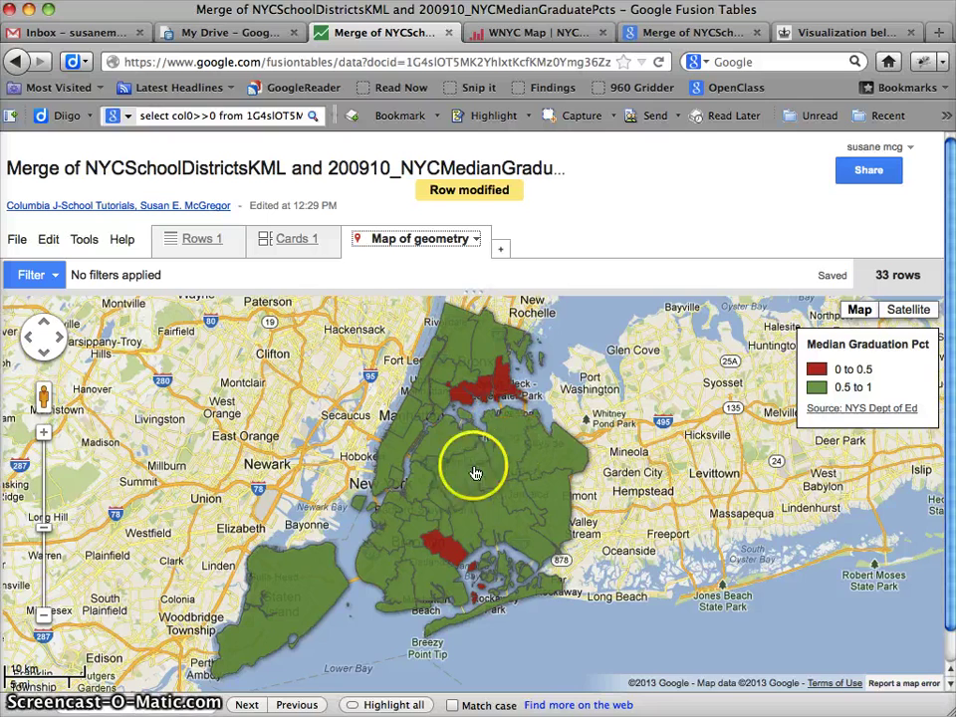
double_click(372, 480)
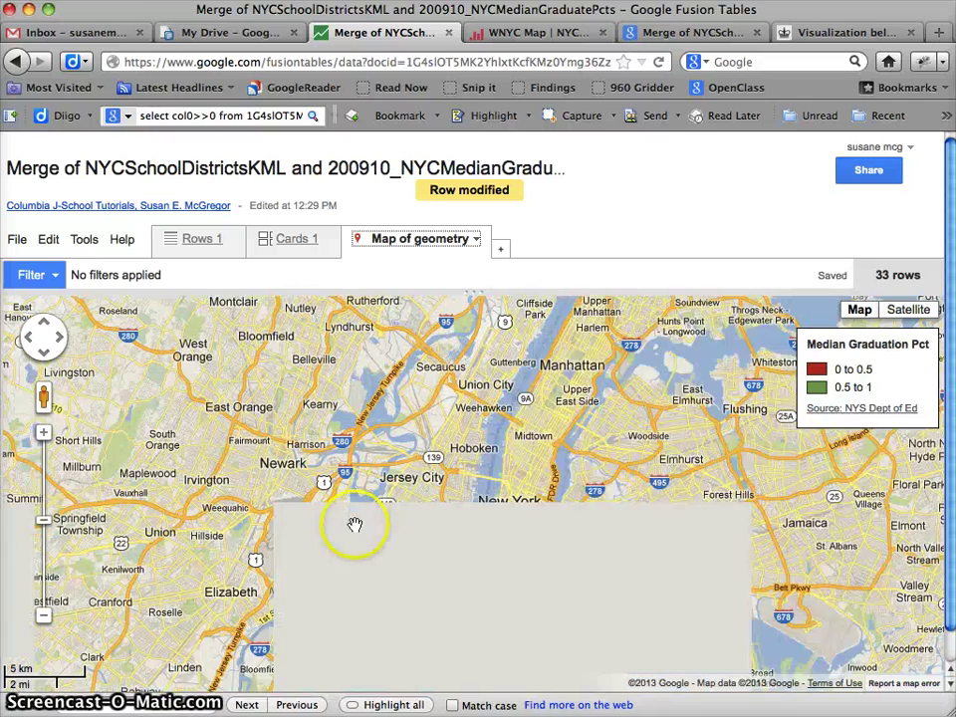
double_click(474, 504)
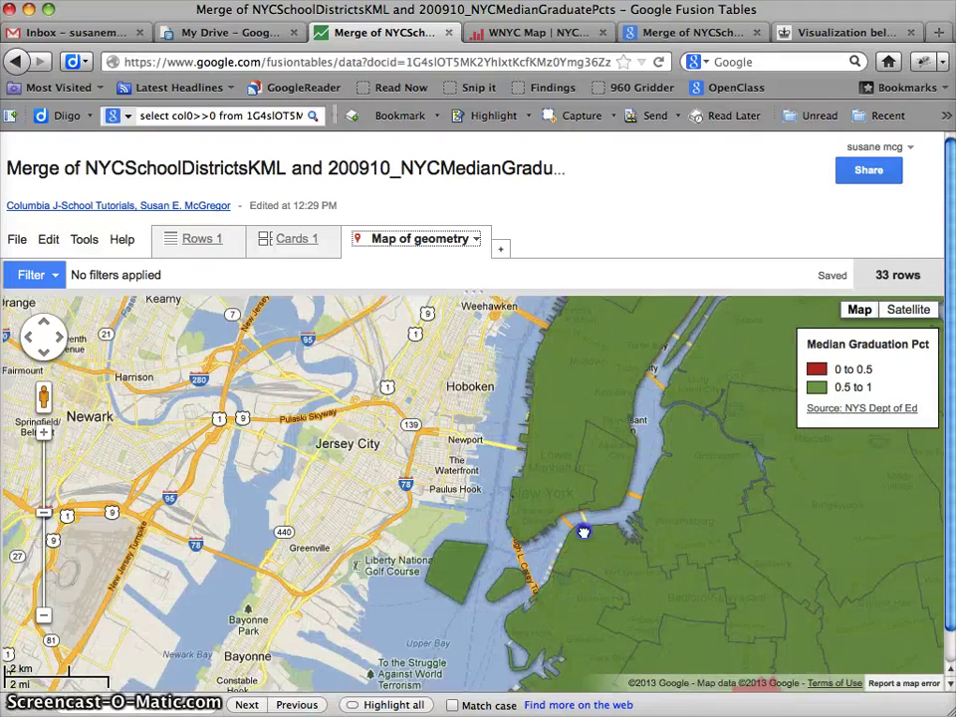
drag(581, 528, 538, 452)
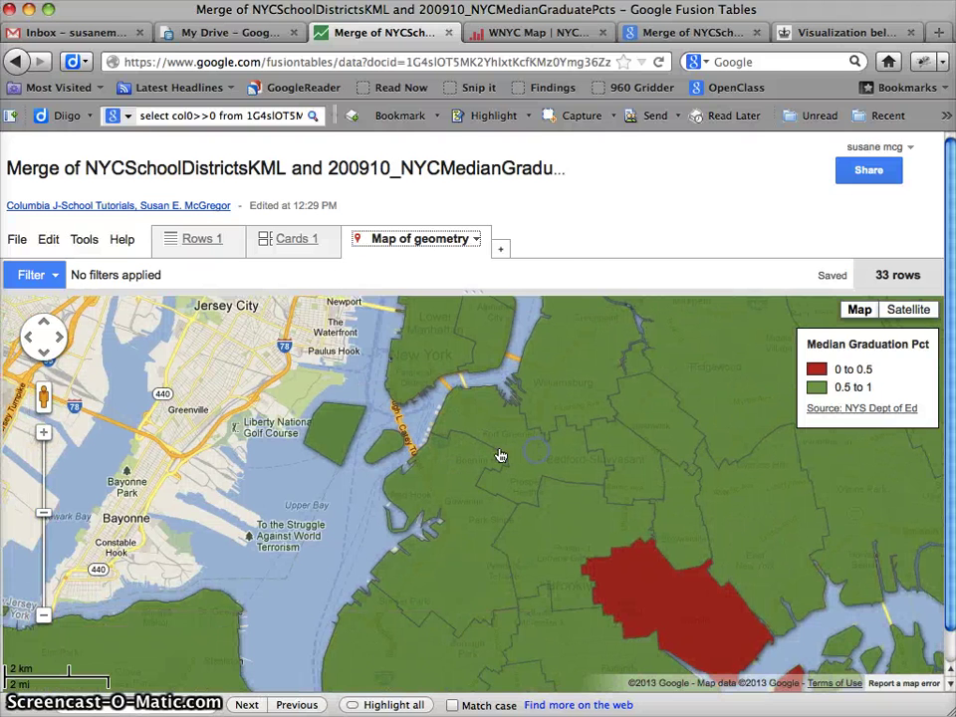
Open the map's Publish settings, select the embed HTML code, and close the dialog.
click(477, 239)
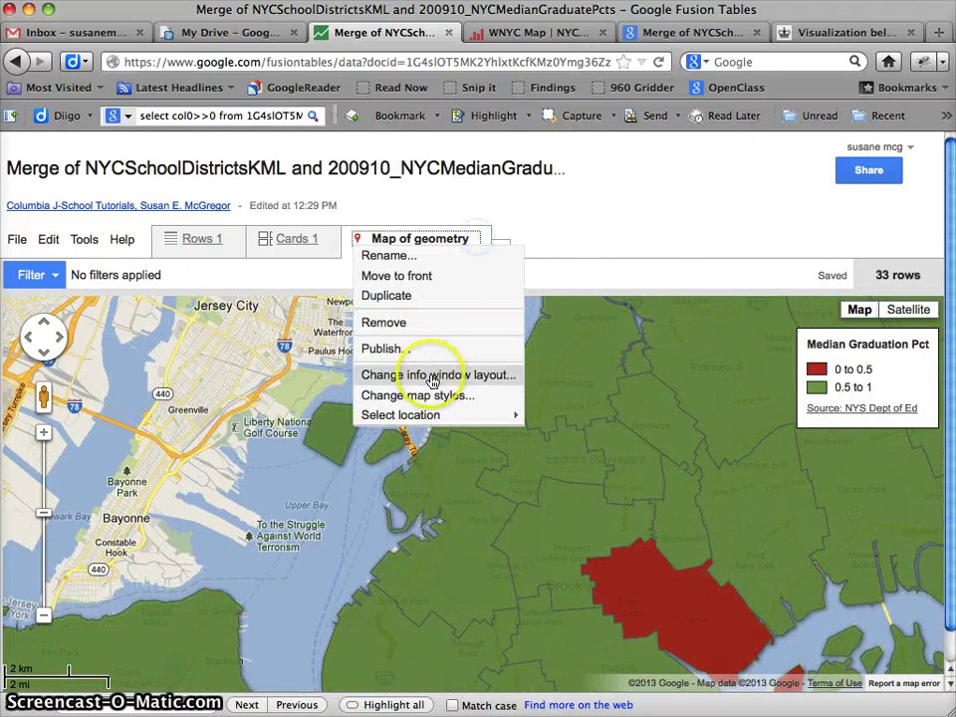
click(385, 350)
click(366, 398)
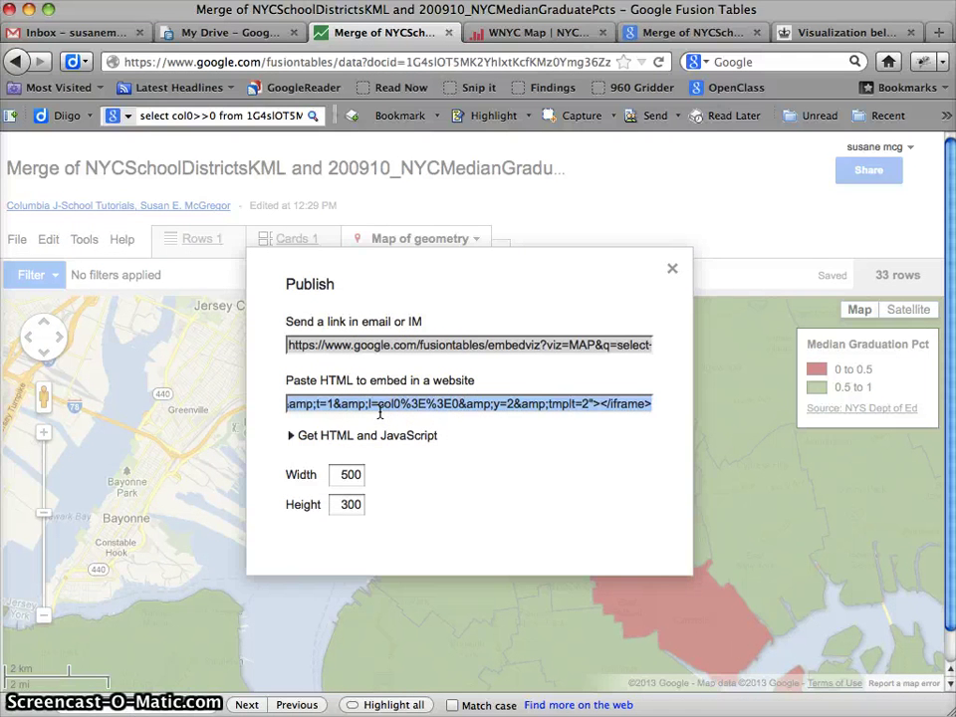
click(672, 268)
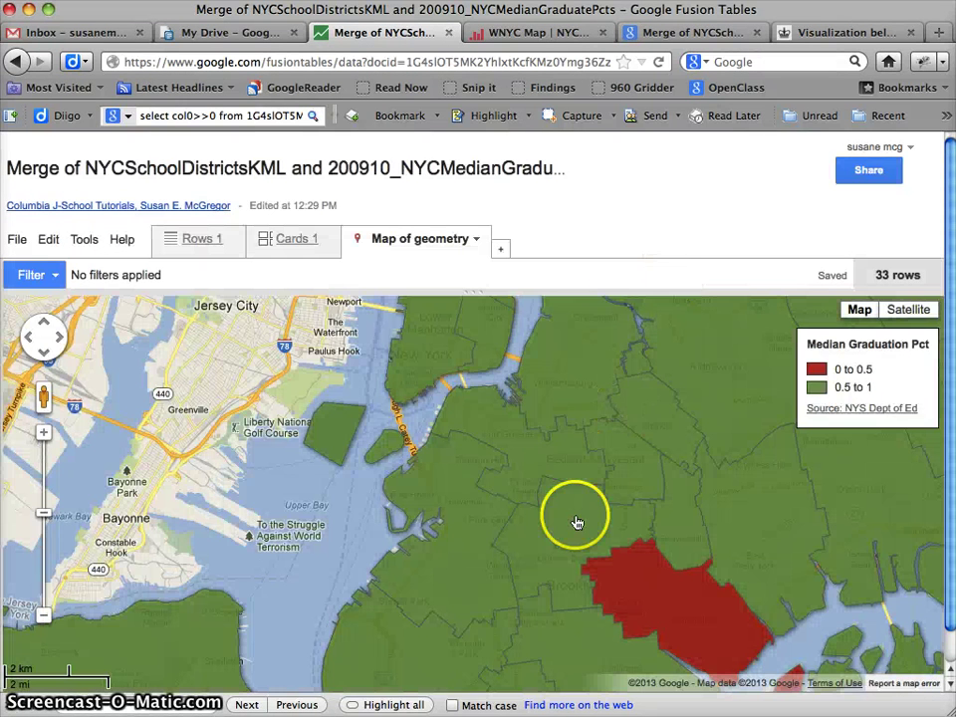